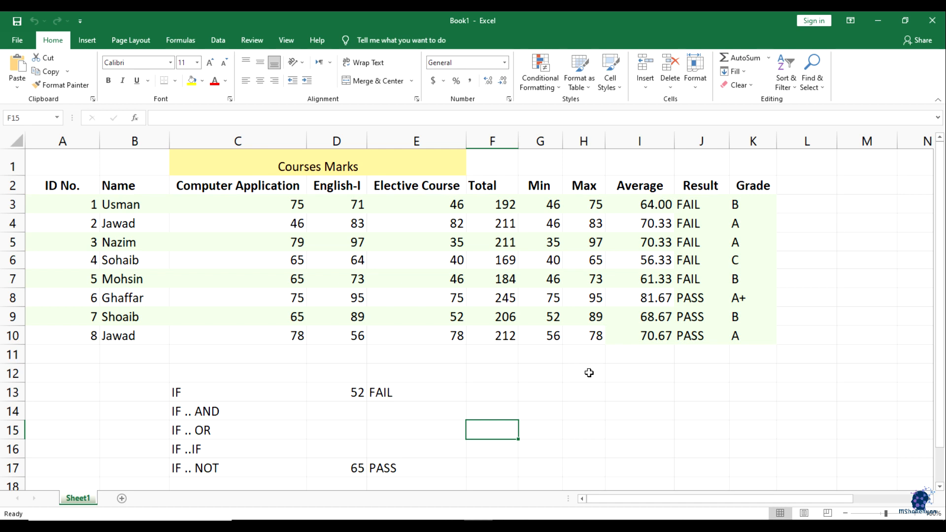
pyautogui.click(86, 39)
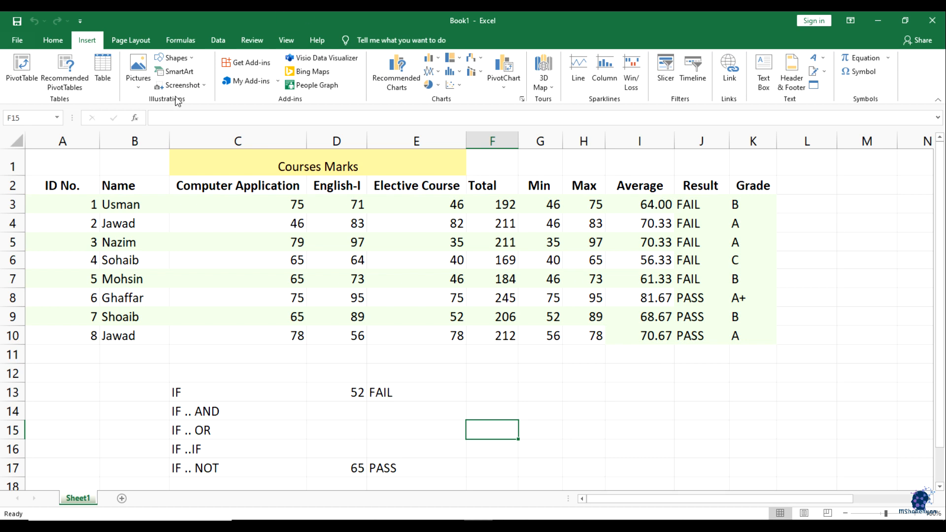
pyautogui.click(142, 85)
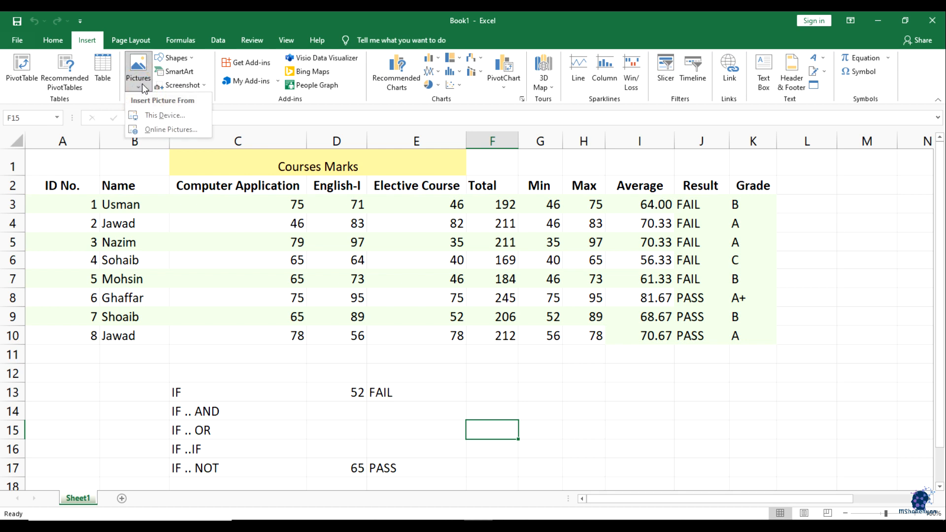
pyautogui.click(177, 129)
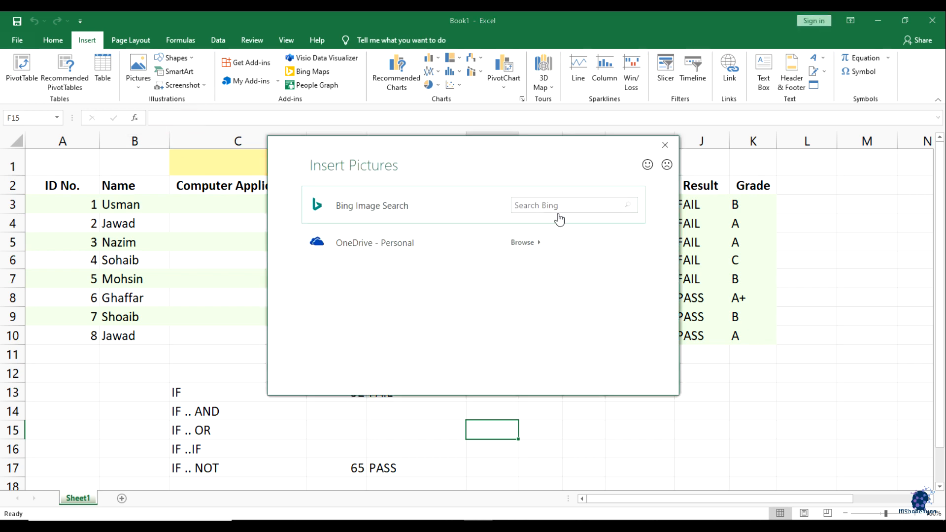
pyautogui.click(561, 205)
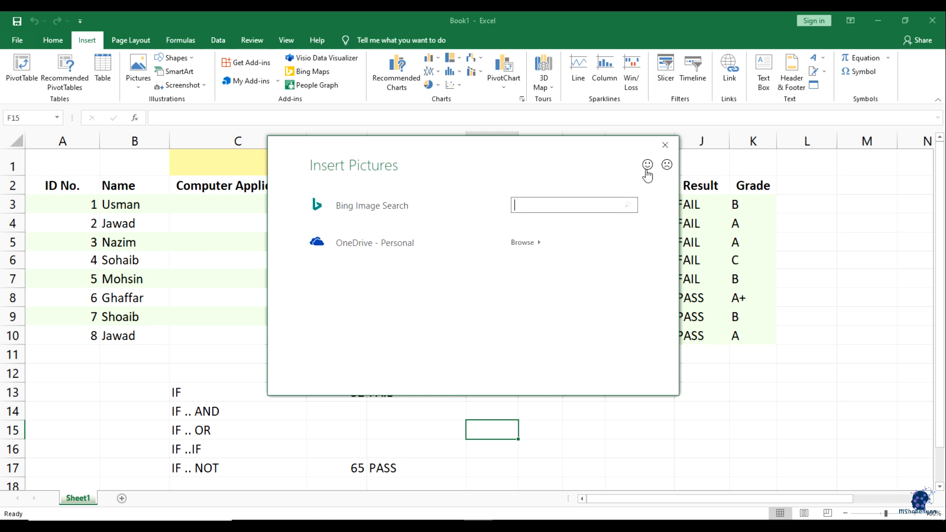
pyautogui.click(661, 146)
# Draw a smiley face shape about 0.85 by 0.68 inches below the marks table's Average column and delete it
pyautogui.click(195, 58)
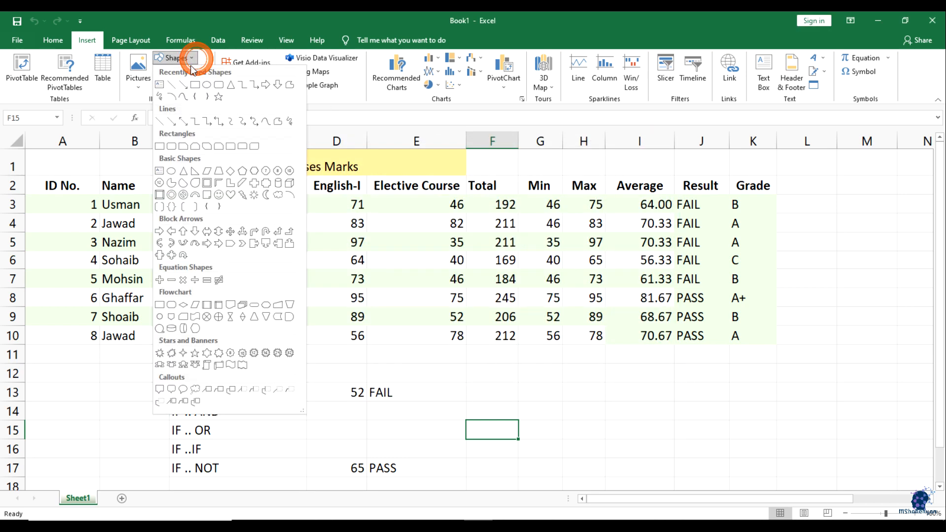
pyautogui.click(215, 194)
pyautogui.moveTo(566, 378); pyautogui.dragTo(638, 422)
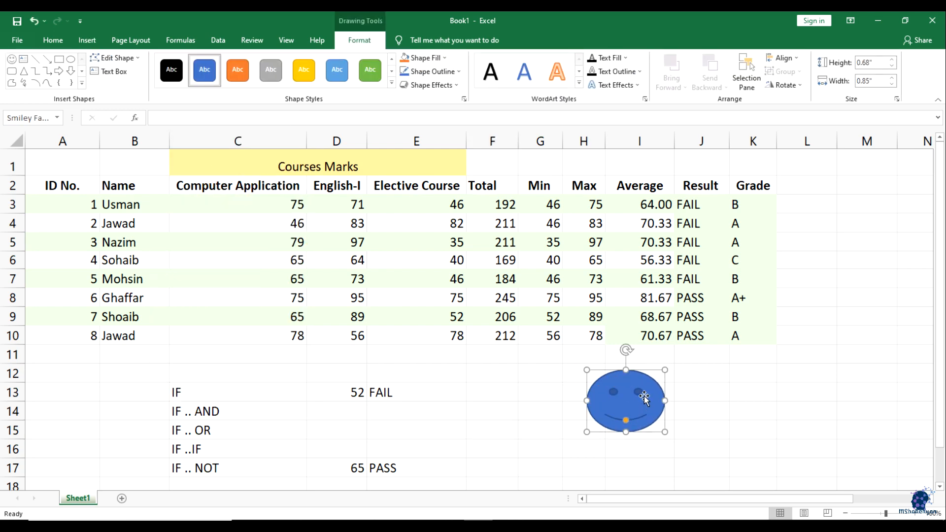
pyautogui.press('Delete')
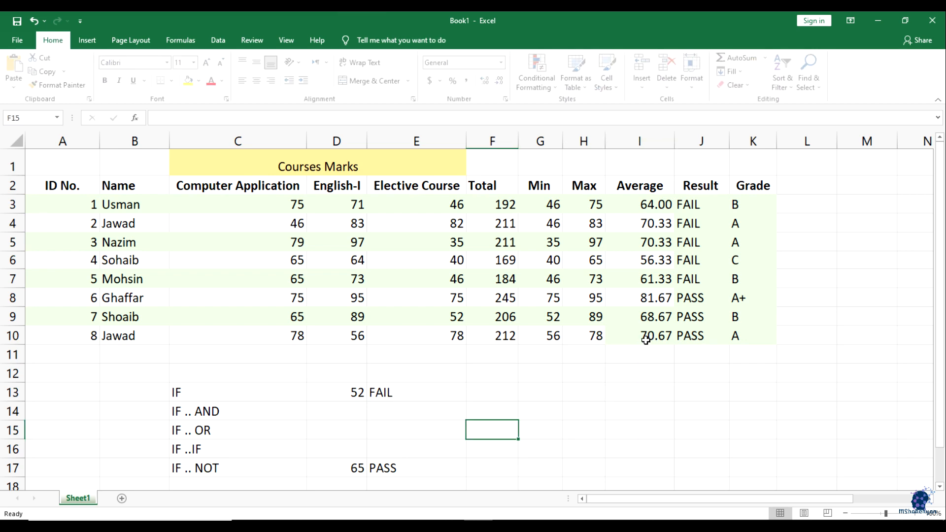
# Select the names and three course mark columns with their headers, range B2:E10, as chart data
pyautogui.click(90, 42)
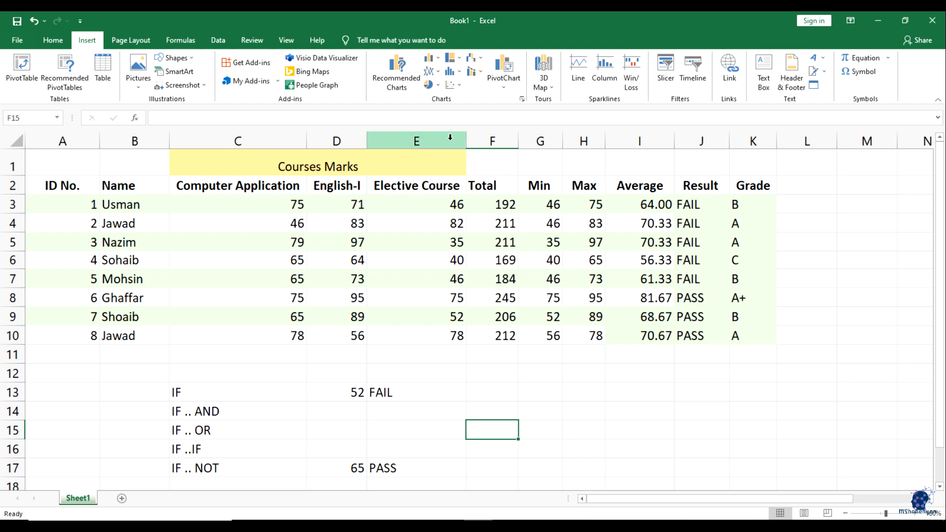
pyautogui.click(579, 378)
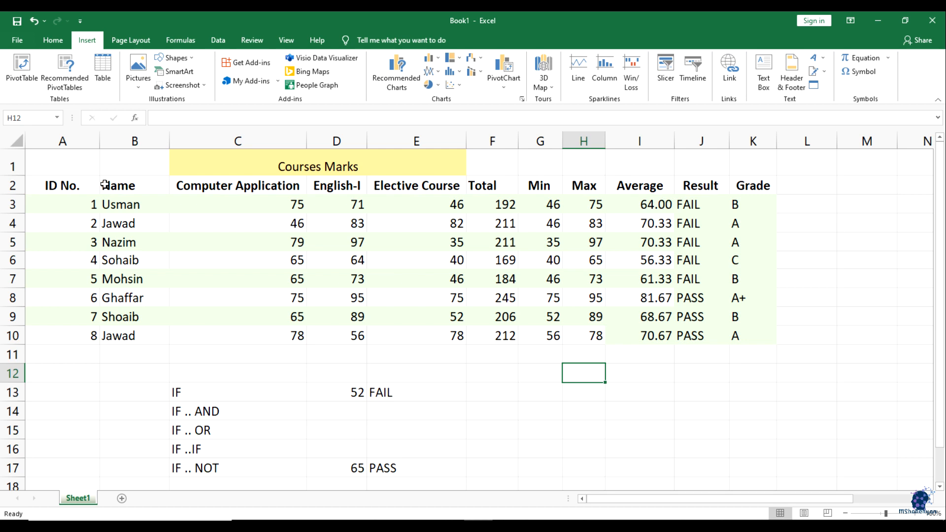
pyautogui.moveTo(105, 185); pyautogui.dragTo(427, 341)
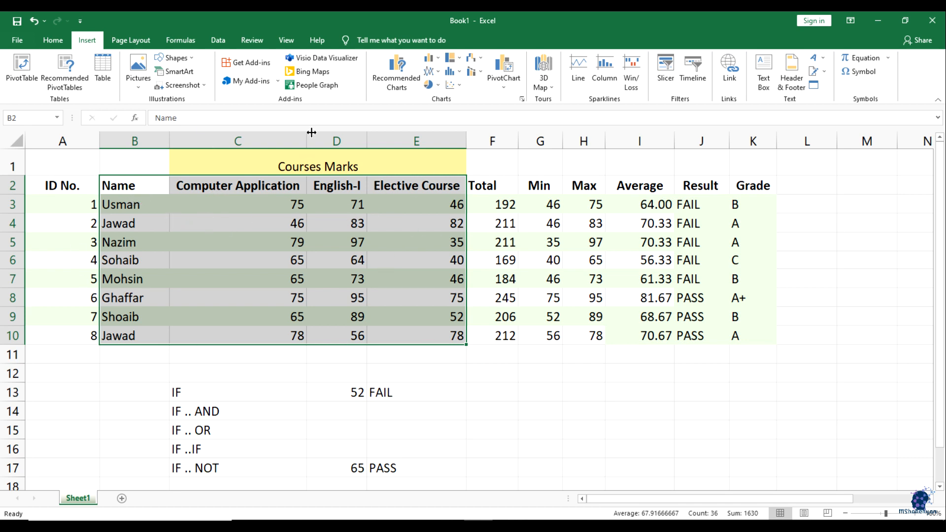
# Look through the column and bar, hierarchy, waterfall and stock, pie, and line chart types offered for the selected marks
pyautogui.click(436, 58)
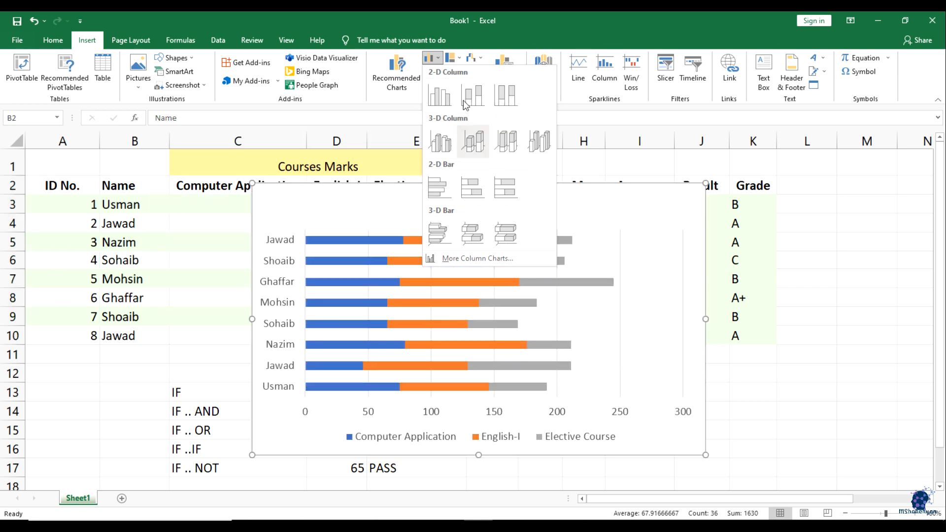
pyautogui.click(458, 58)
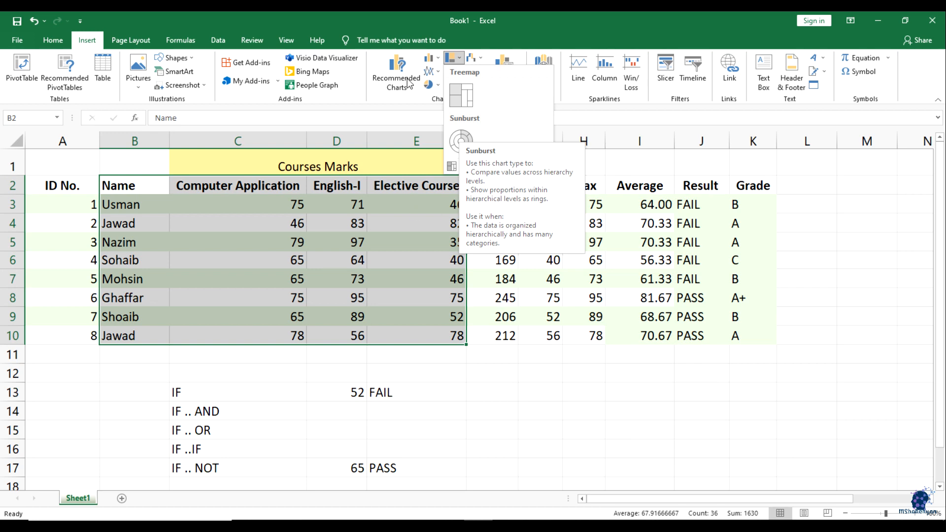
pyautogui.click(460, 59)
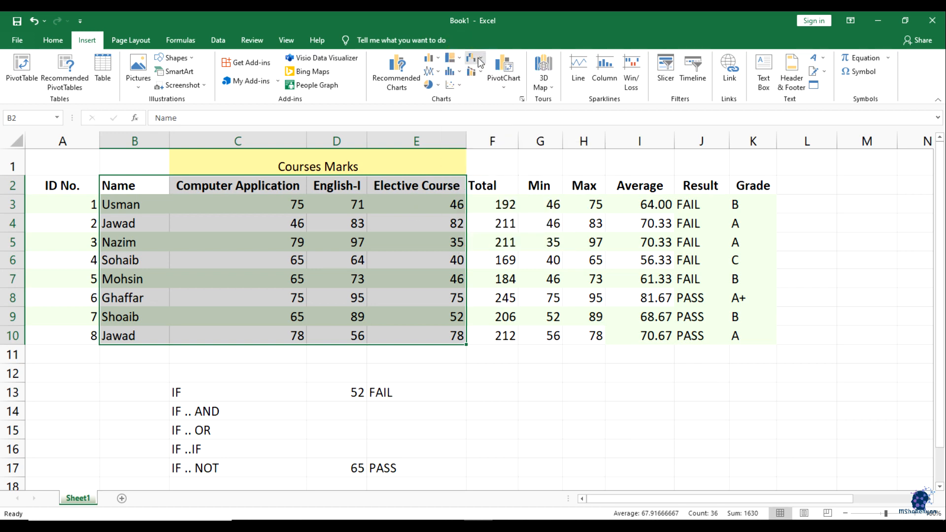
pyautogui.click(481, 60)
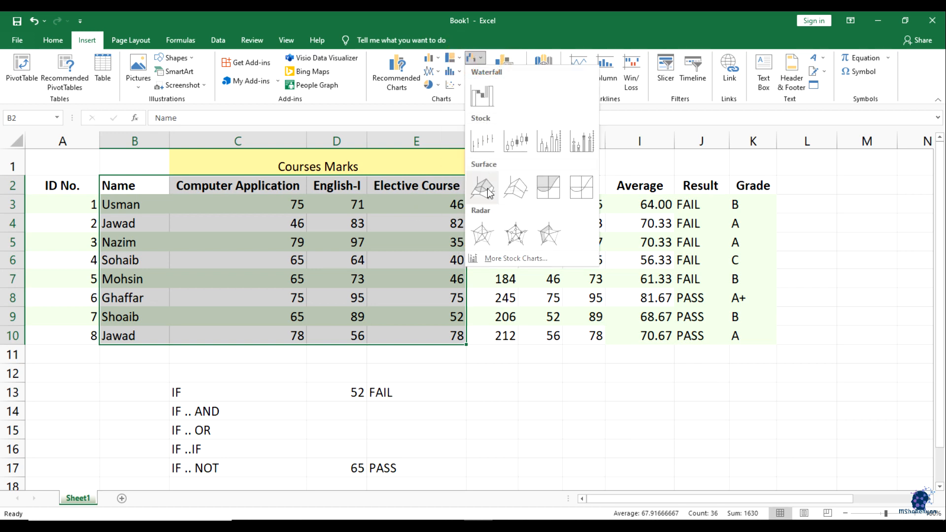
pyautogui.click(481, 57)
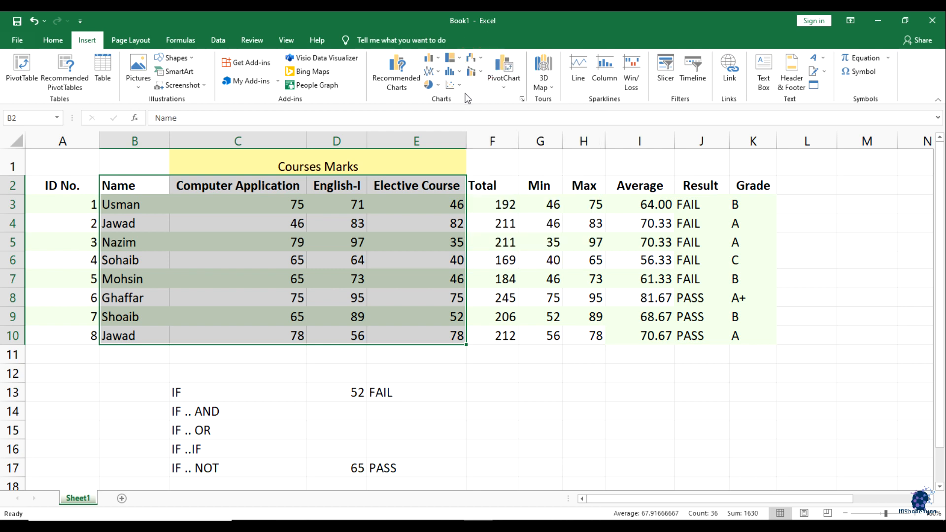
pyautogui.click(437, 85)
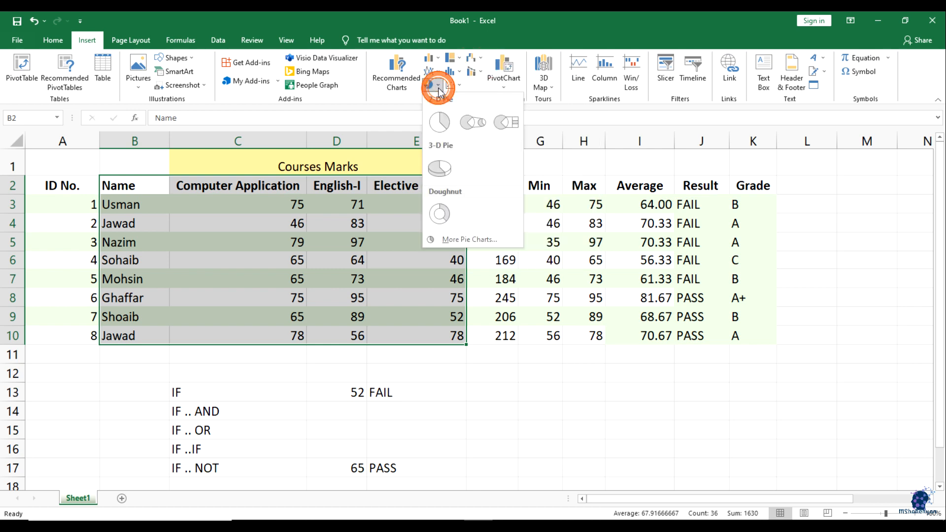
pyautogui.click(439, 73)
pyautogui.click(439, 73)
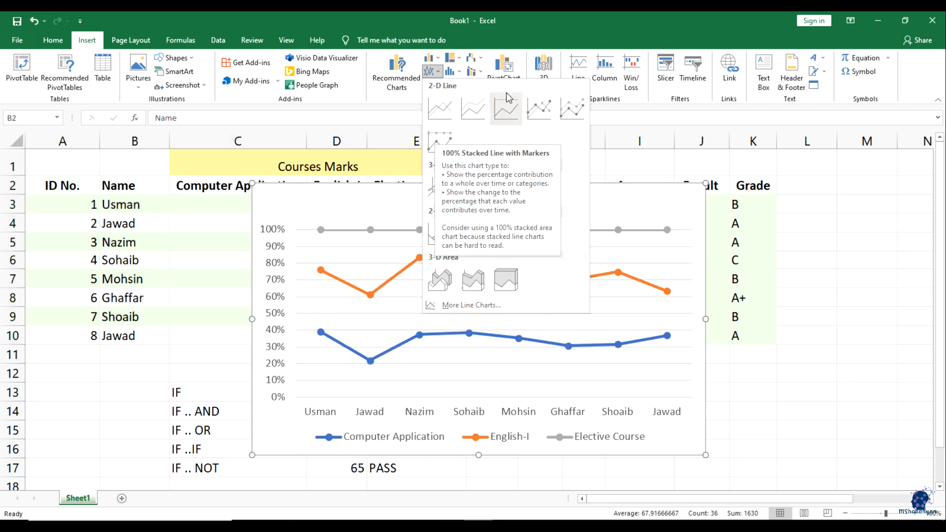
pyautogui.click(439, 73)
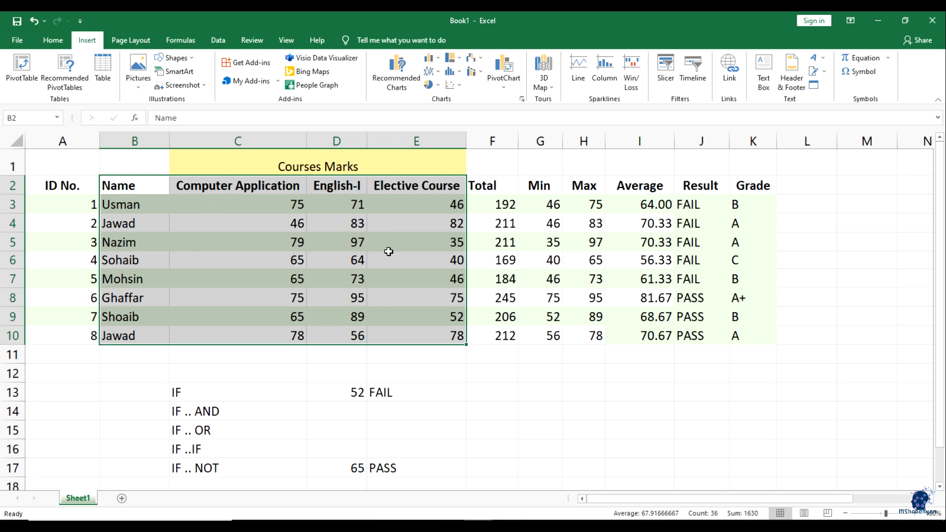
# Preview the recommended charts and insert the clustered column chart showing all three courses for each student
pyautogui.click(403, 82)
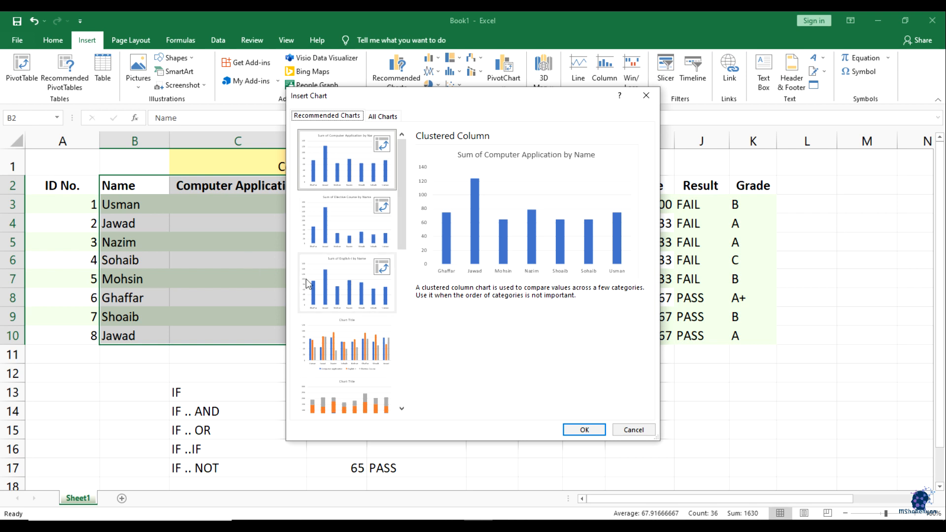
pyautogui.moveTo(404, 200)
pyautogui.mouseDown()
pyautogui.moveTo(397, 366)
pyautogui.moveTo(421, 207)
pyautogui.mouseUp()
pyautogui.click(339, 153)
pyautogui.click(344, 211)
pyautogui.click(345, 280)
pyautogui.click(341, 223)
pyautogui.click(340, 173)
pyautogui.click(347, 224)
pyautogui.click(350, 273)
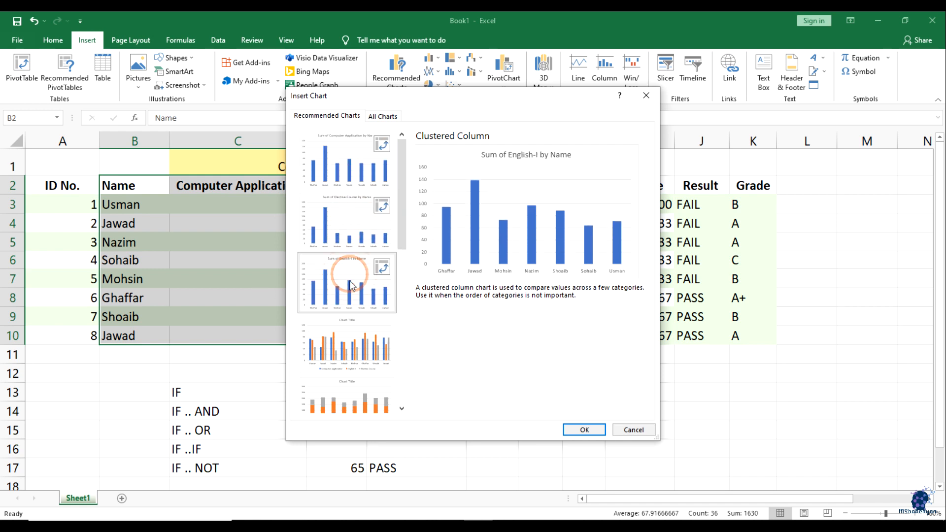
pyautogui.click(347, 341)
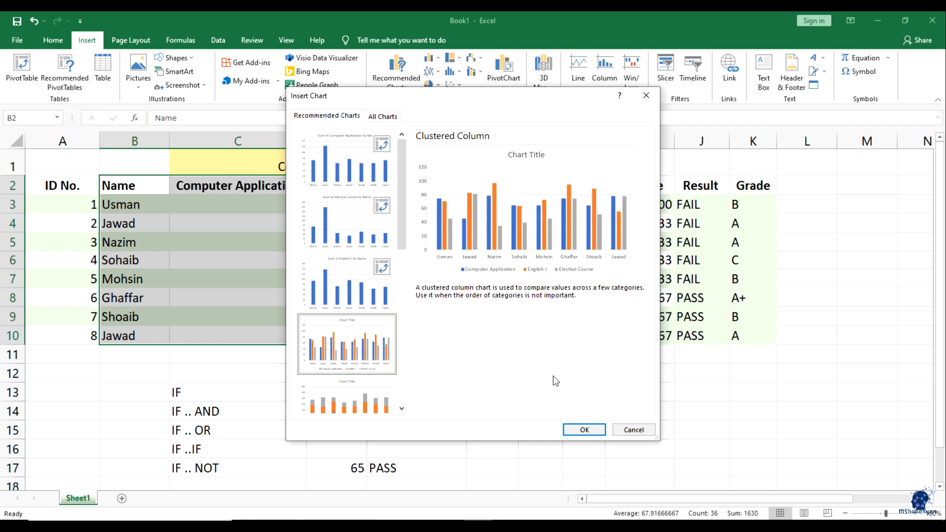
pyautogui.click(573, 429)
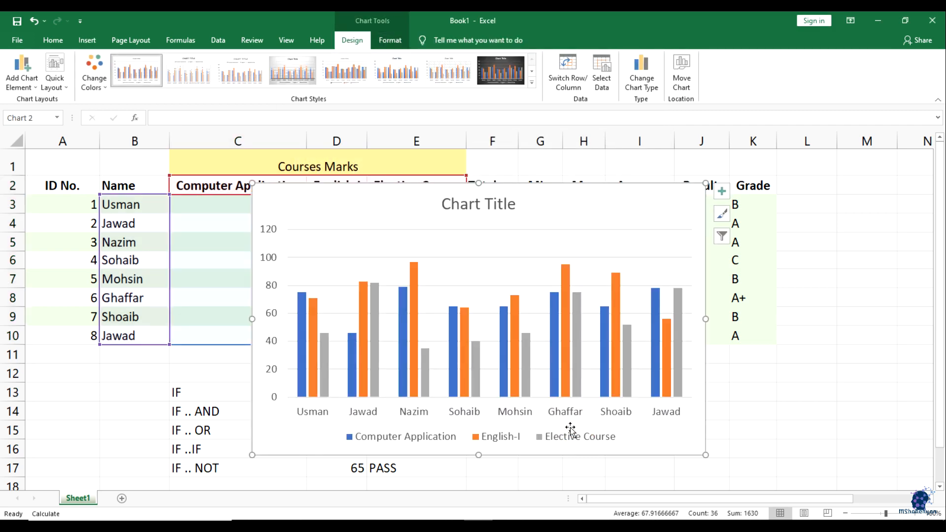
# Examine the chart's name axis and the Computer Application, English-I and Elective Course columns of the first student
pyautogui.click(415, 245)
pyautogui.click(382, 207)
pyautogui.moveTo(567, 392)
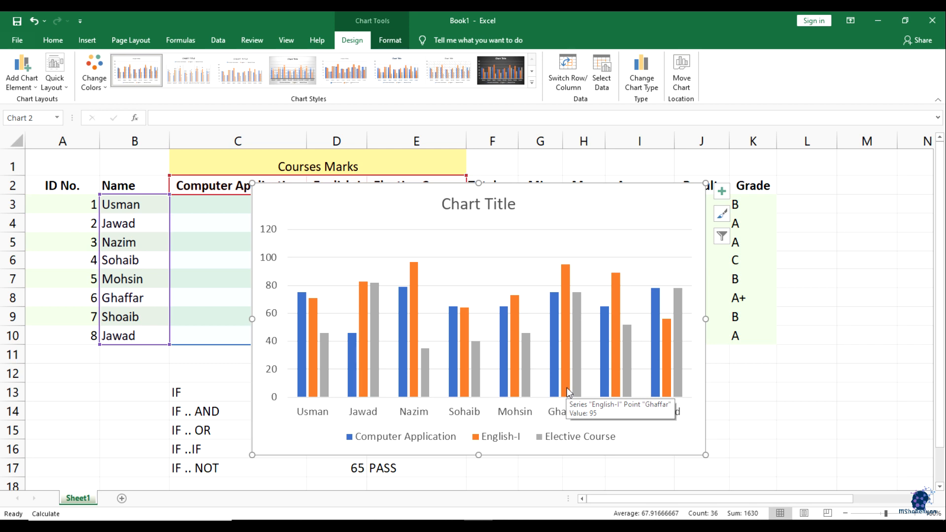
pyautogui.click(319, 415)
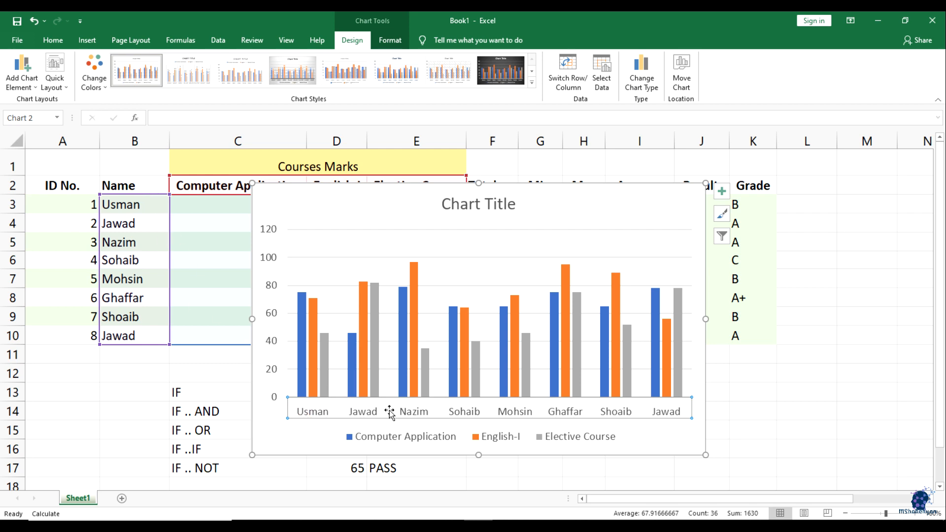
pyautogui.click(300, 385)
pyautogui.click(320, 386)
pyautogui.click(305, 379)
pyautogui.click(312, 379)
pyautogui.click(322, 380)
pyautogui.click(302, 381)
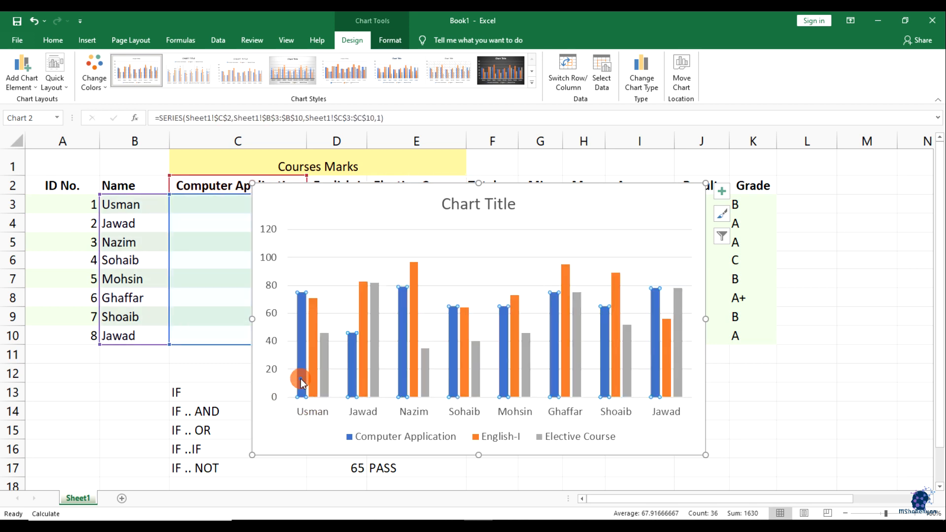
pyautogui.click(313, 385)
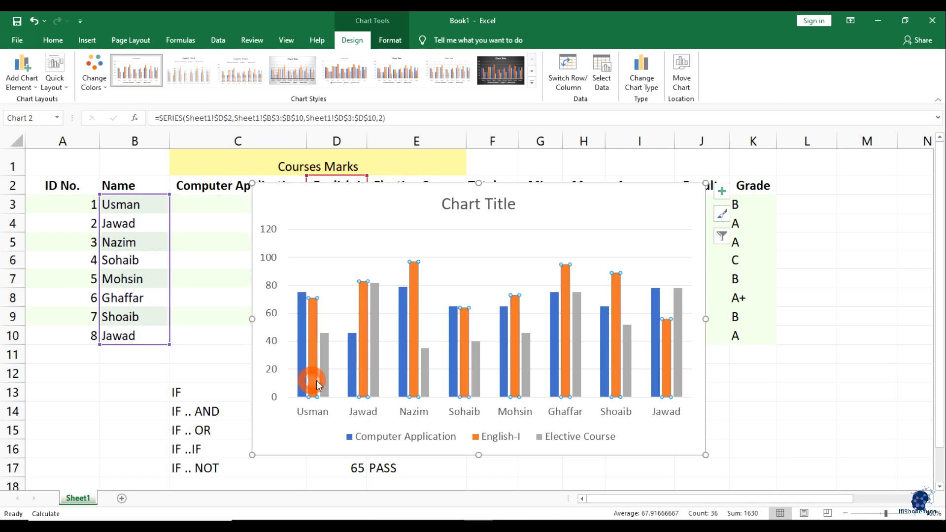
pyautogui.click(324, 387)
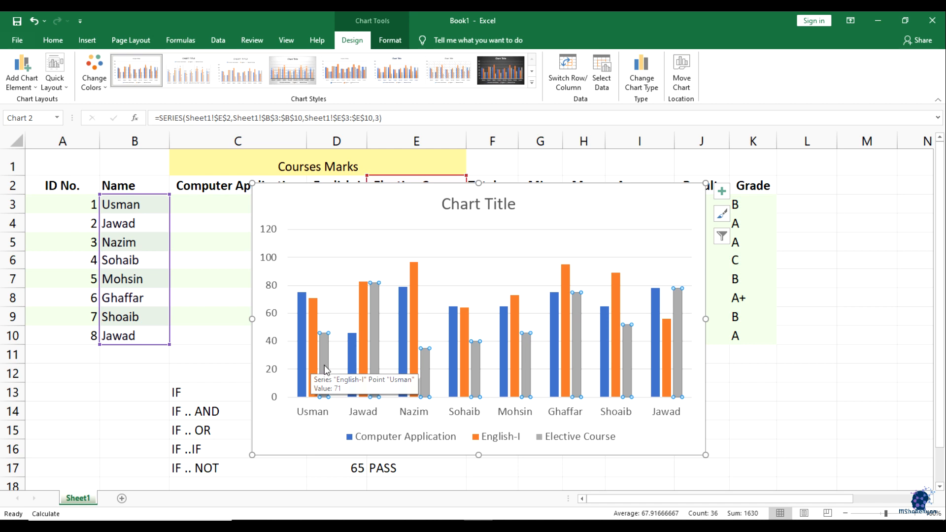
pyautogui.moveTo(326, 366)
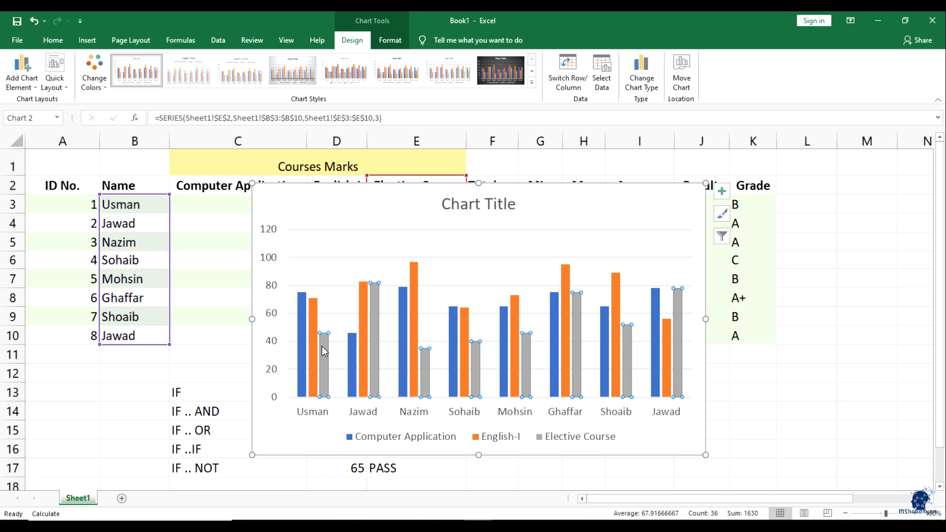
pyautogui.click(302, 318)
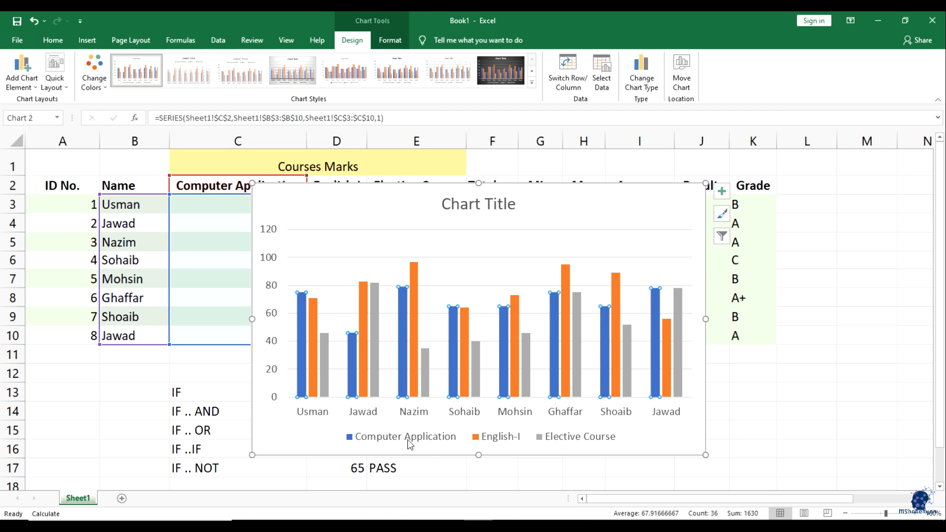
# Move the chart legend from below the name axis to just under the chart title and narrow it slightly
pyautogui.click(428, 436)
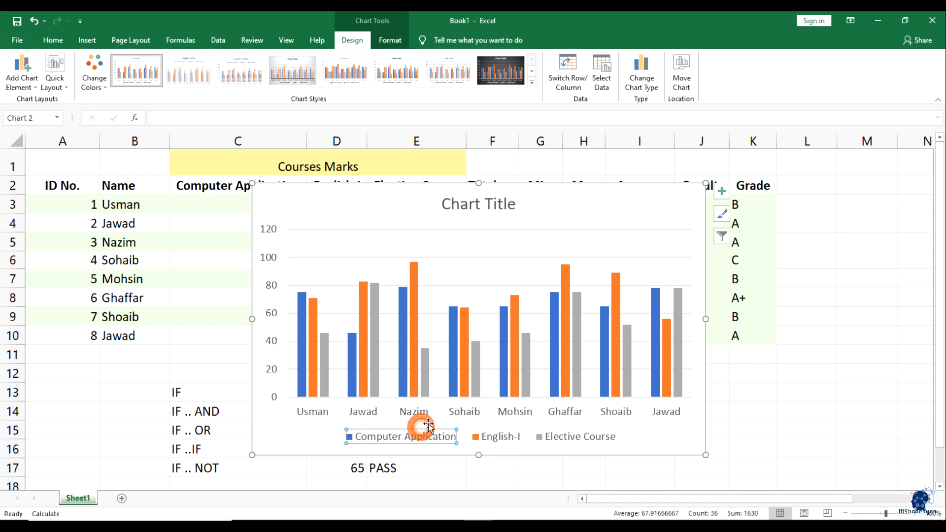
pyautogui.click(464, 423)
pyautogui.click(464, 424)
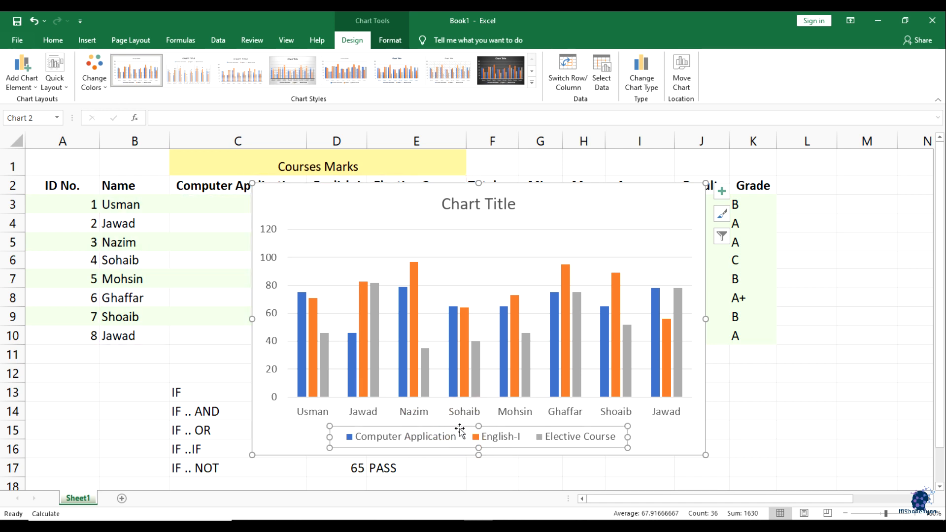
pyautogui.moveTo(459, 423); pyautogui.dragTo(473, 311)
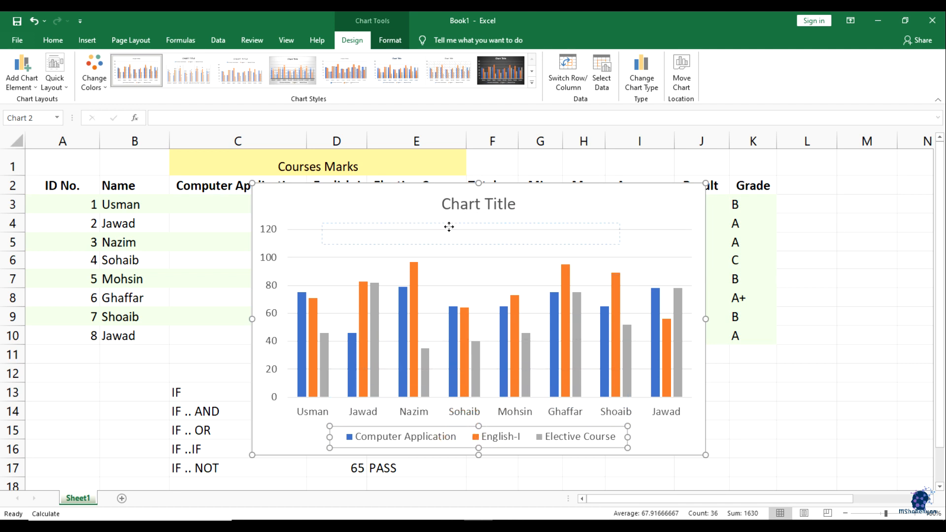
pyautogui.moveTo(427, 230); pyautogui.dragTo(427, 230)
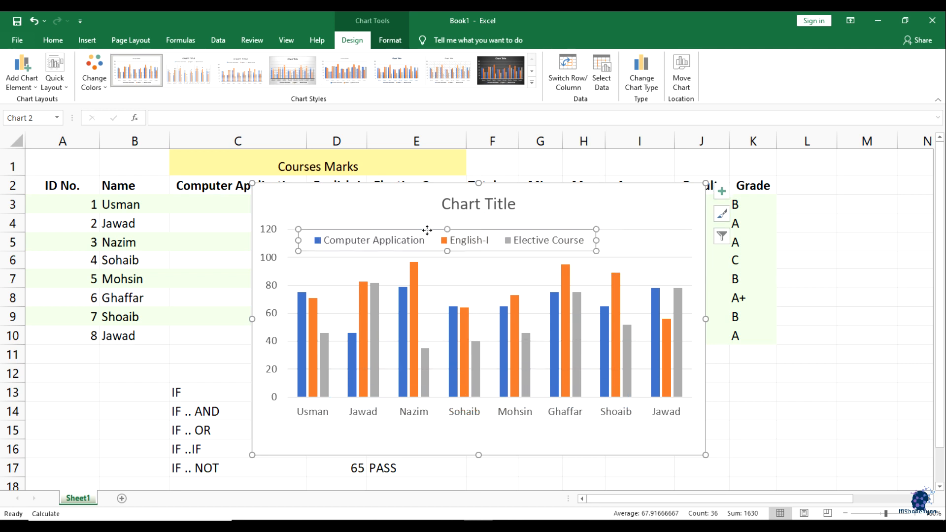
pyautogui.moveTo(600, 241); pyautogui.dragTo(575, 240)
pyautogui.click(433, 416)
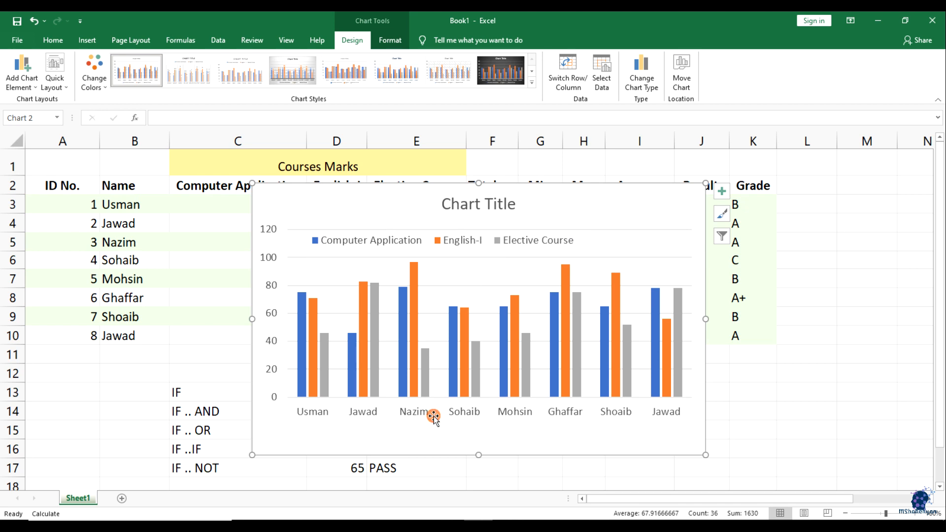
pyautogui.click(351, 415)
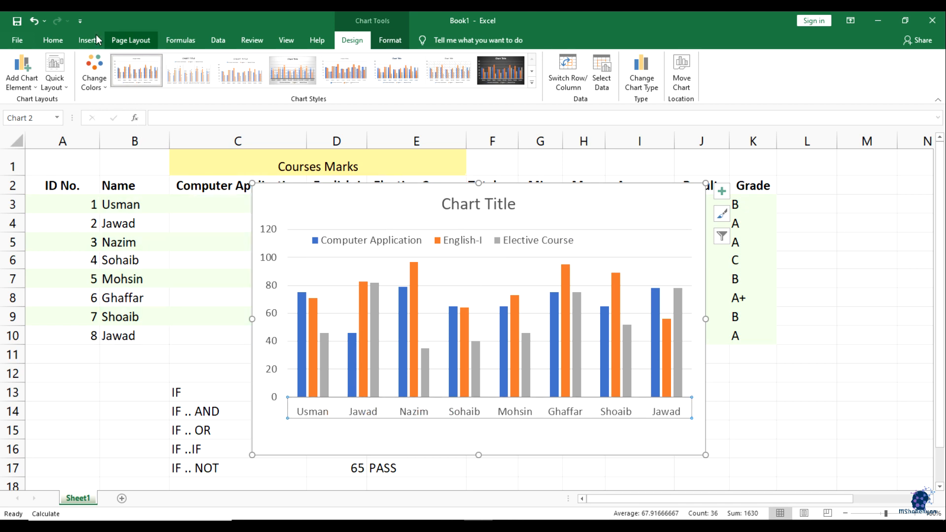
# Reduce the font size of the chart's name axis labels to 6
pyautogui.click(63, 38)
pyautogui.click(222, 63)
pyautogui.click(222, 63)
pyautogui.click(223, 64)
pyautogui.click(223, 64)
pyautogui.click(224, 64)
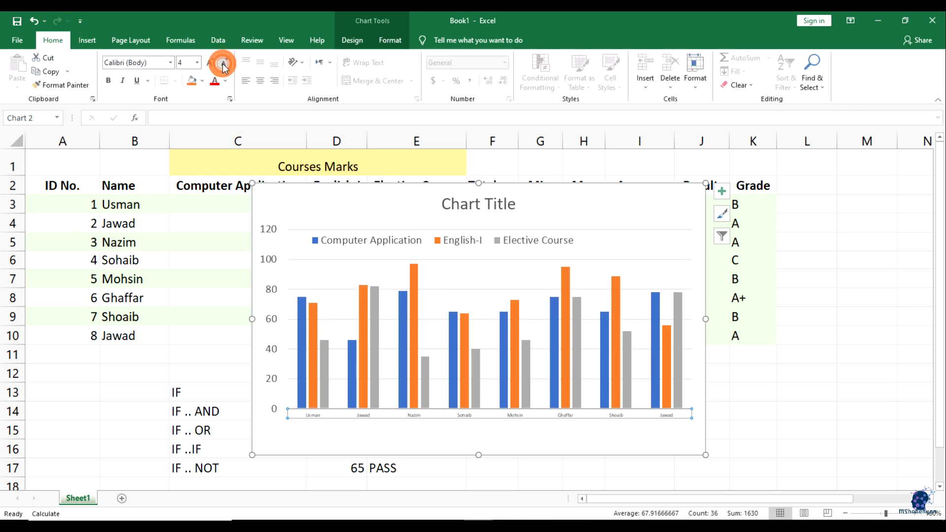
pyautogui.click(209, 63)
pyautogui.click(209, 63)
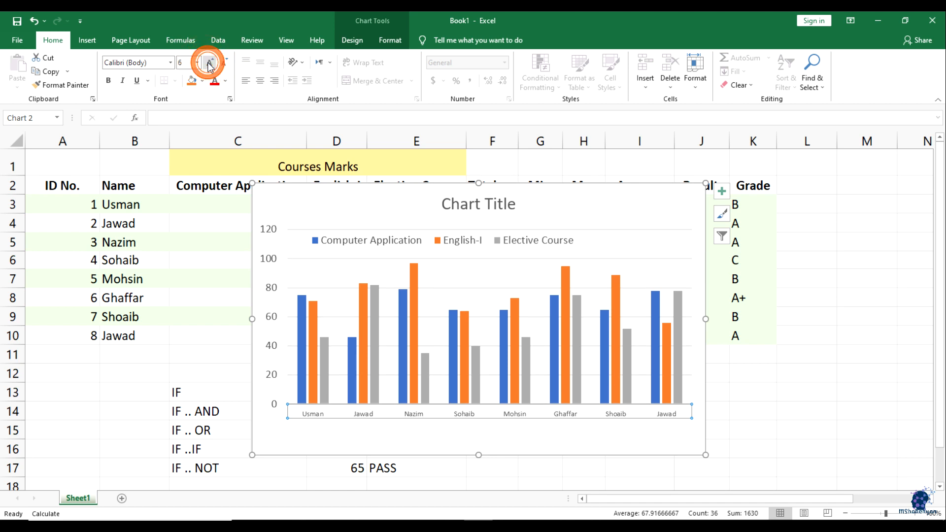
pyautogui.click(109, 83)
pyautogui.click(108, 83)
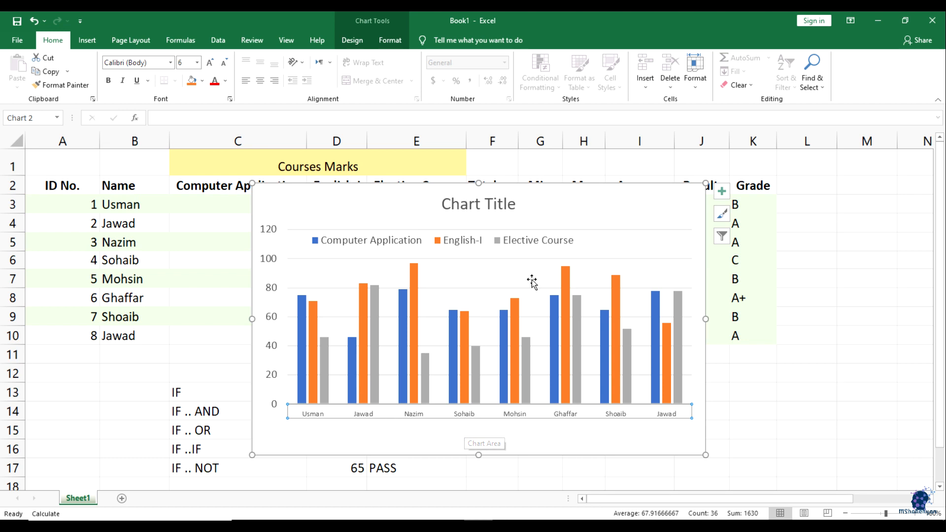
# Move the chart legend from under the chart title back to below the name axis
pyautogui.click(396, 231)
pyautogui.moveTo(417, 228); pyautogui.dragTo(417, 209)
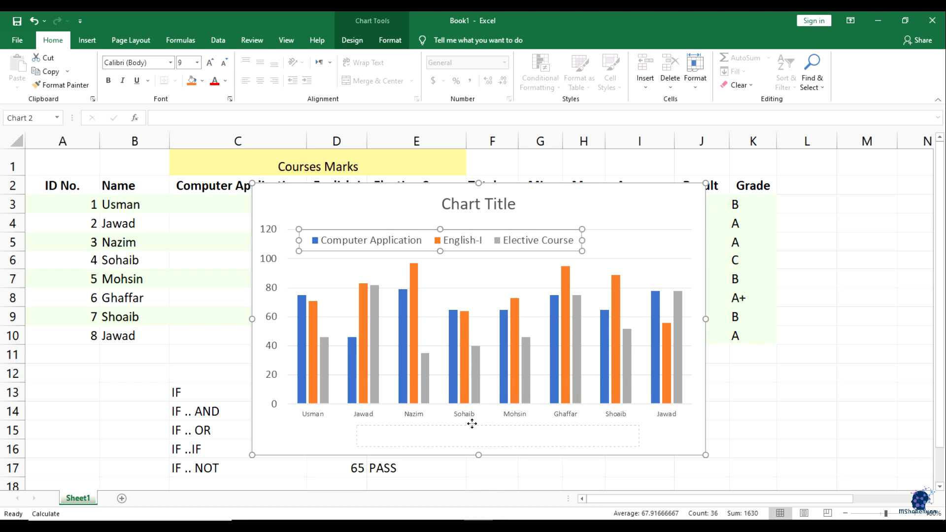
pyautogui.moveTo(472, 424); pyautogui.dragTo(472, 425)
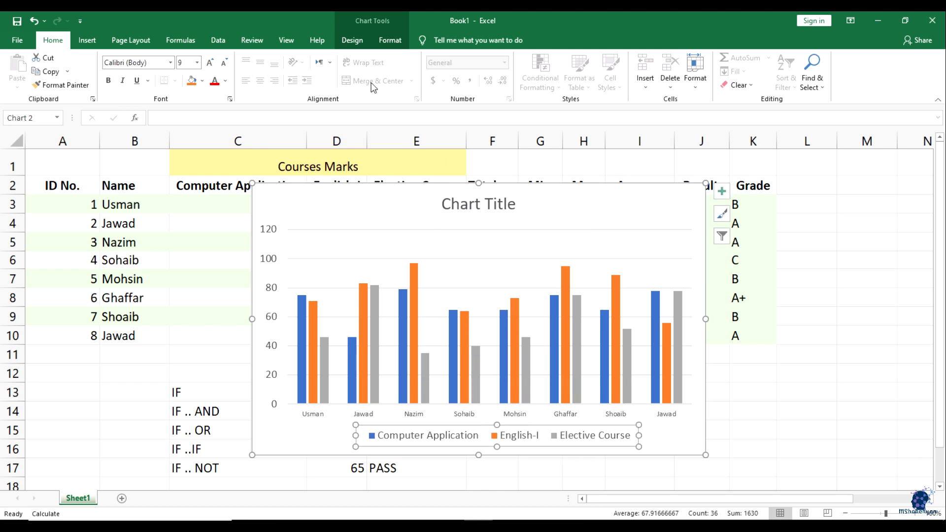
pyautogui.click(378, 206)
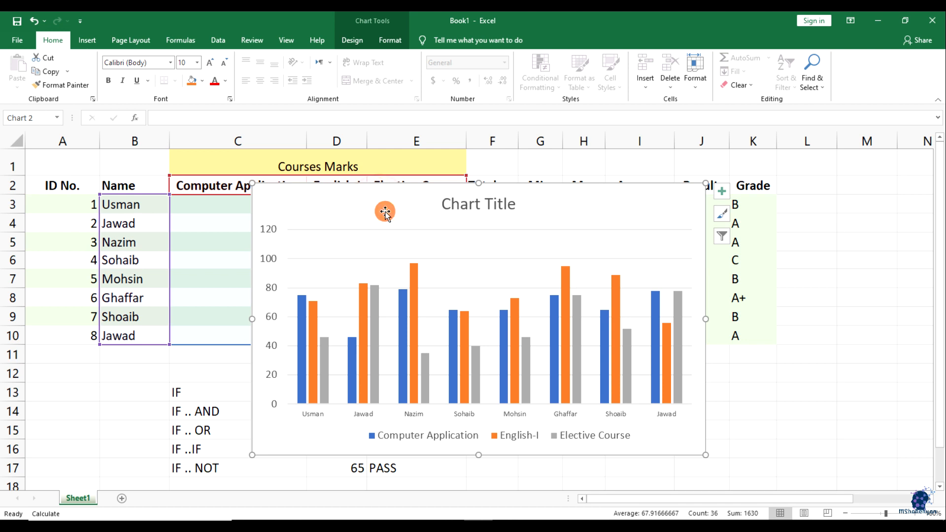
pyautogui.doubleClick(384, 212)
pyautogui.click(352, 41)
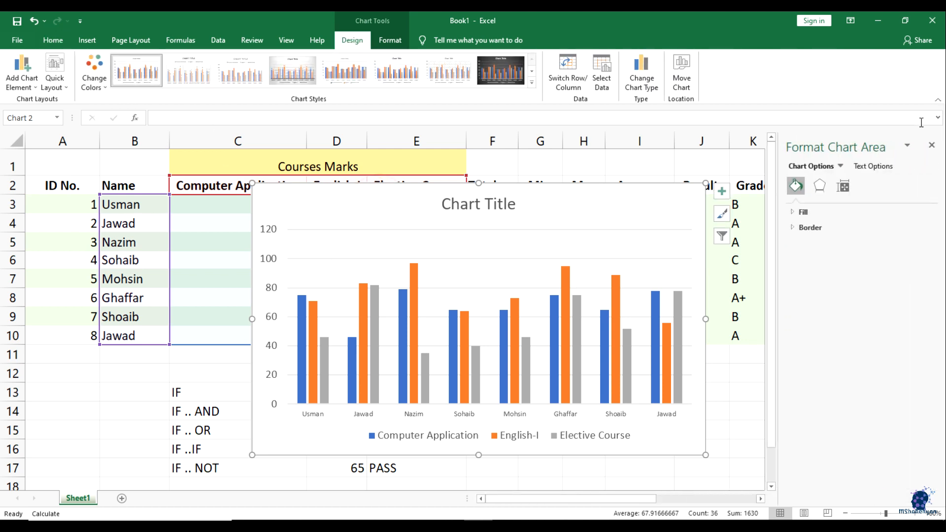
pyautogui.click(931, 147)
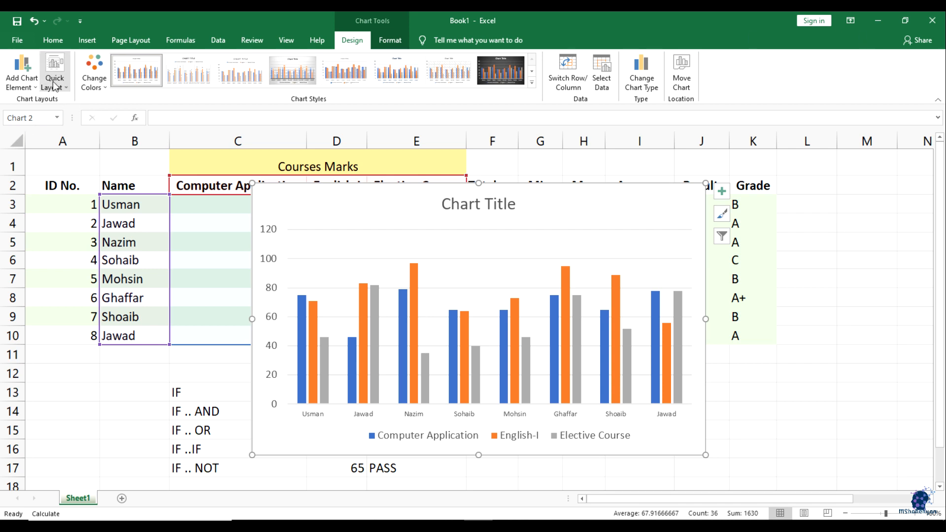
# Turn the chart's primary vertical axis off and back on
pyautogui.click(33, 89)
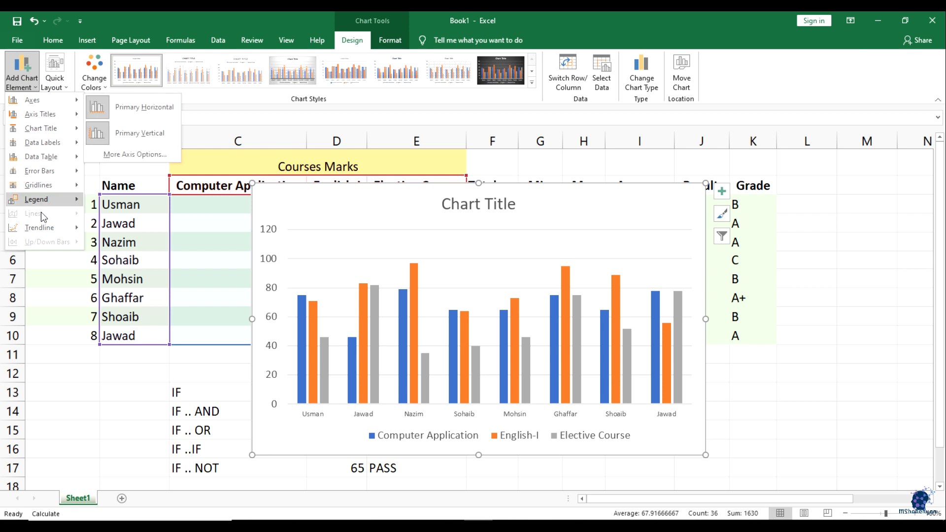
pyautogui.moveTo(44, 208)
pyautogui.moveTo(43, 226)
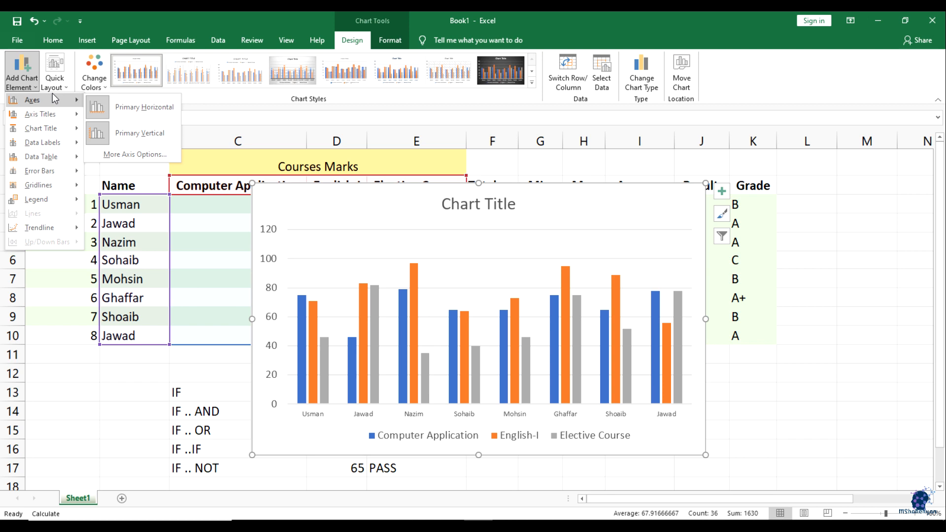
pyautogui.moveTo(58, 98)
pyautogui.click(132, 130)
pyautogui.click(360, 376)
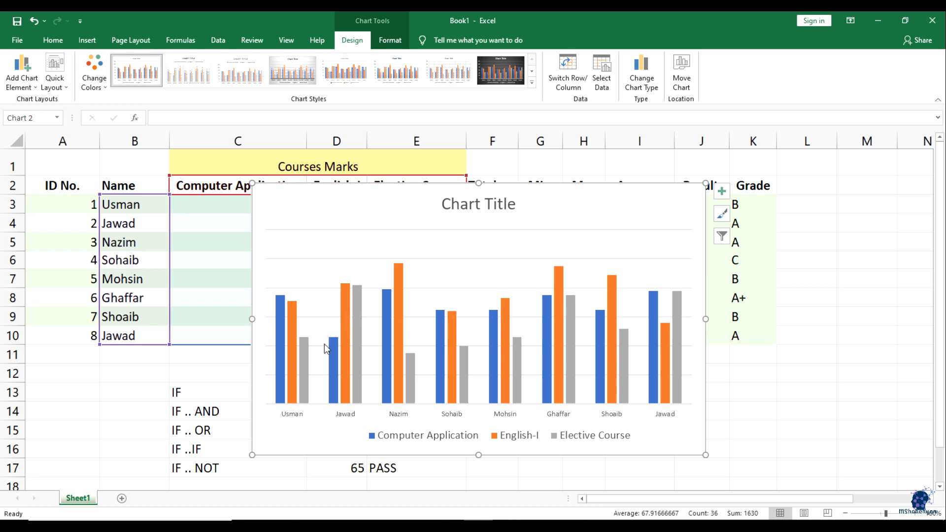
pyautogui.click(31, 87)
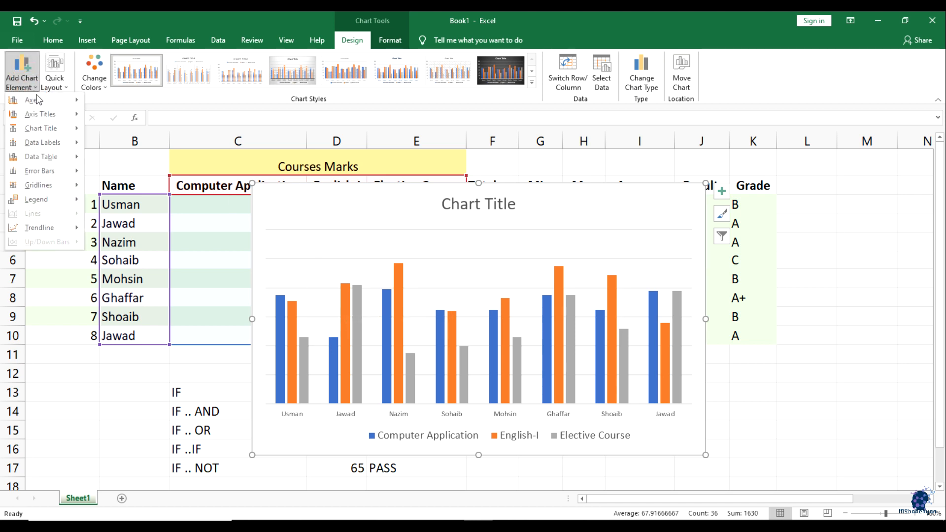
pyautogui.click(158, 138)
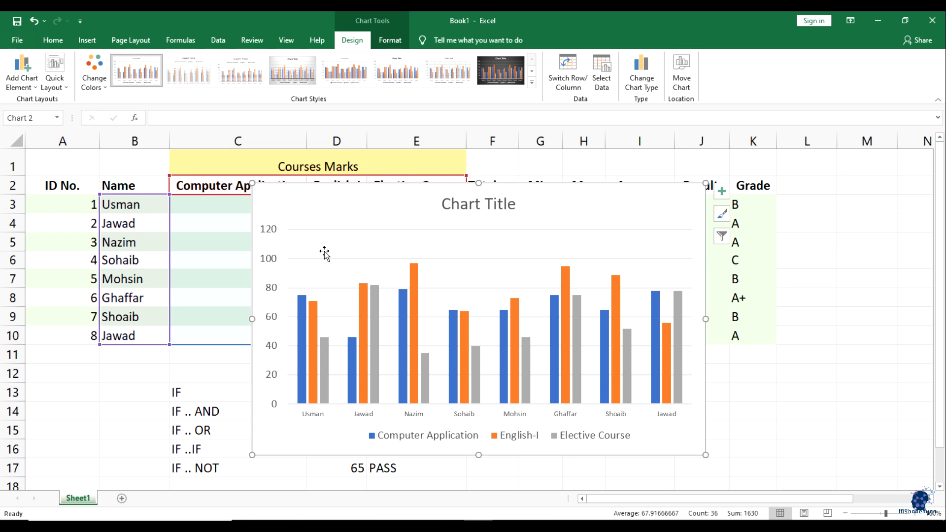
# Add a primary horizontal axis title to the chart and set its text to "Student Name"
pyautogui.click(22, 80)
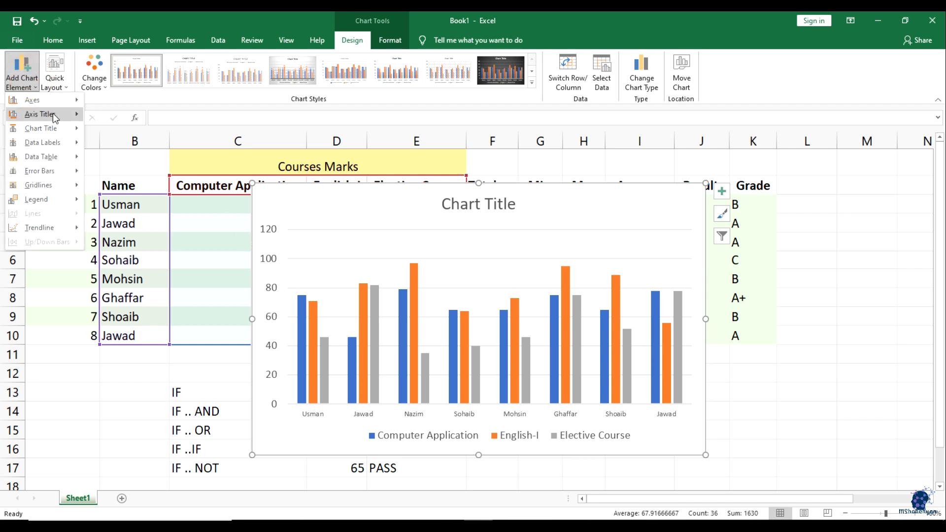
pyautogui.moveTo(55, 117)
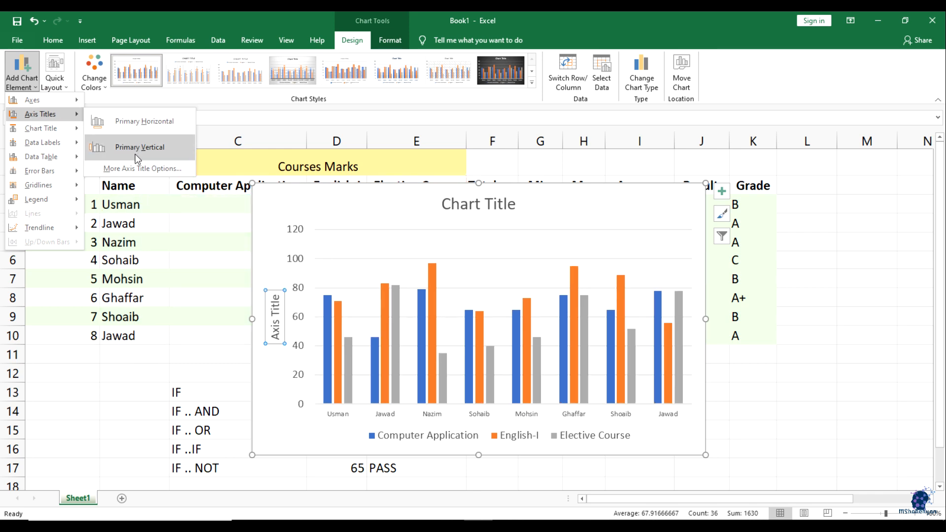
pyautogui.click(140, 122)
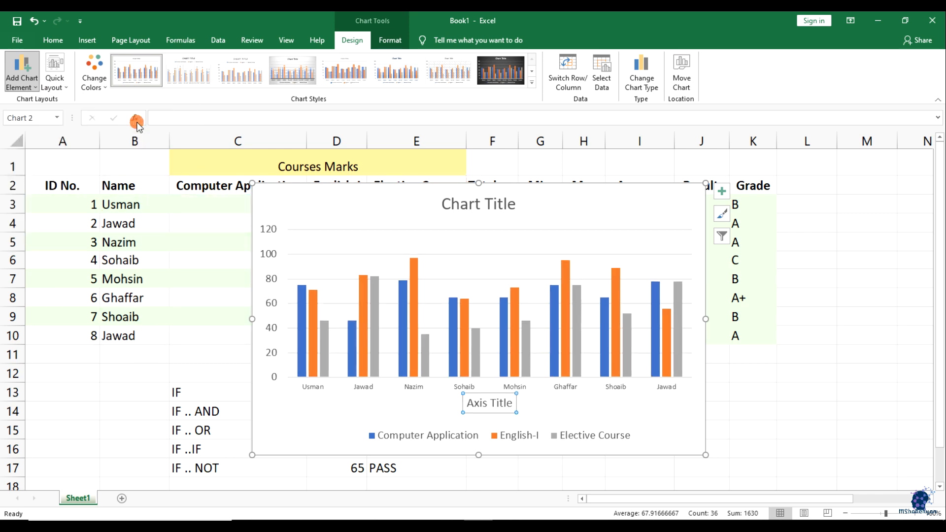
pyautogui.click(483, 404)
pyautogui.moveTo(482, 405); pyautogui.dragTo(500, 405)
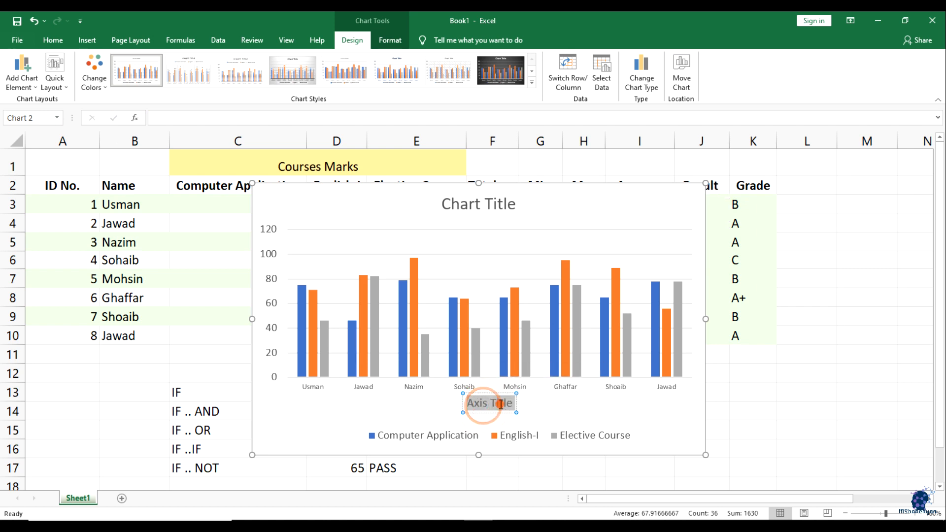
pyautogui.tripleClick(500, 404)
pyautogui.write('Student')
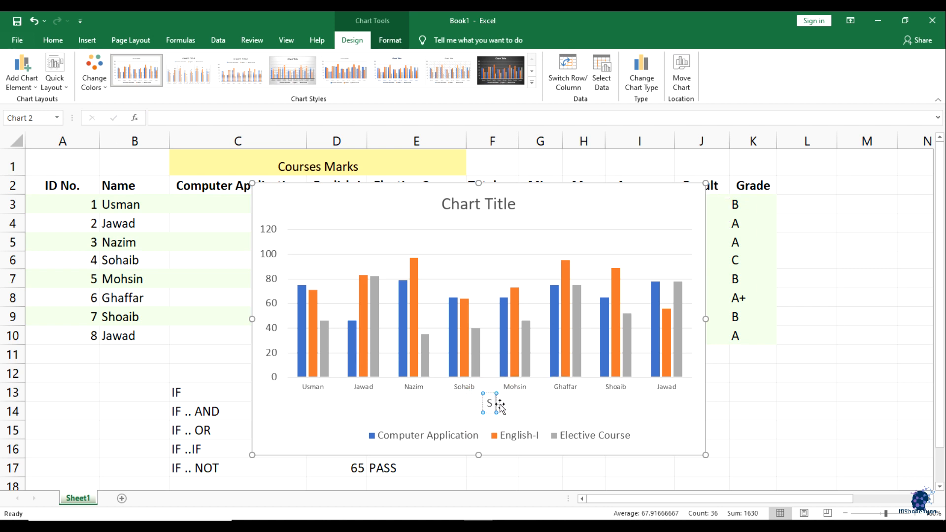
pyautogui.write('Name')
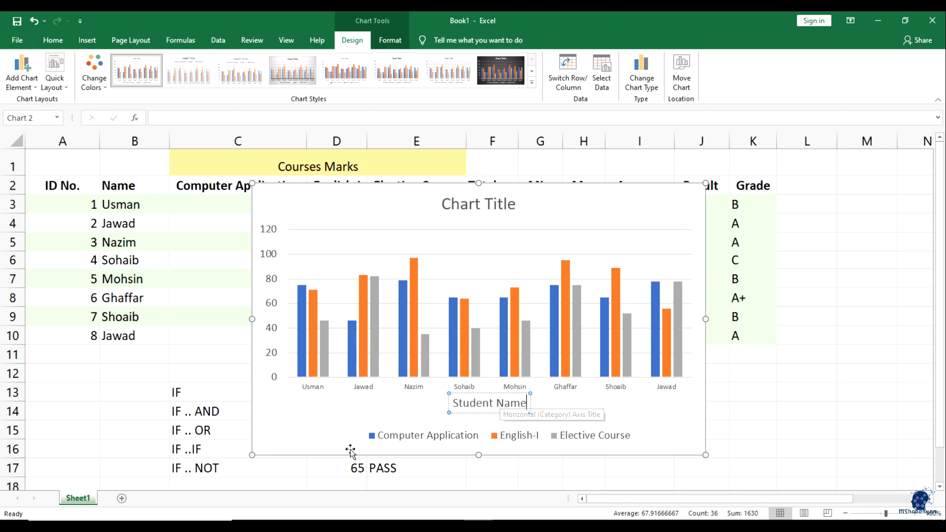
pyautogui.click(317, 422)
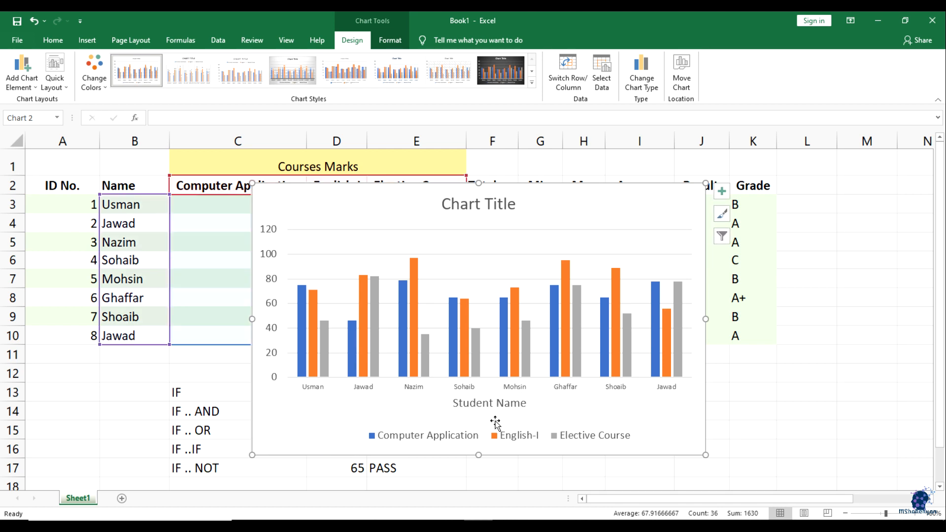
# Add a primary vertical axis title to the chart and set its text to "Marks"
pyautogui.click(25, 81)
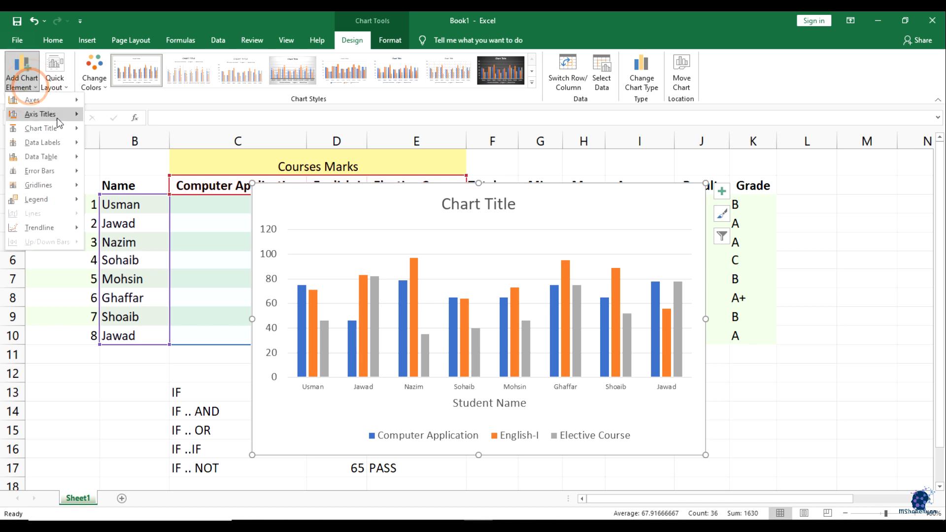
pyautogui.moveTo(58, 118)
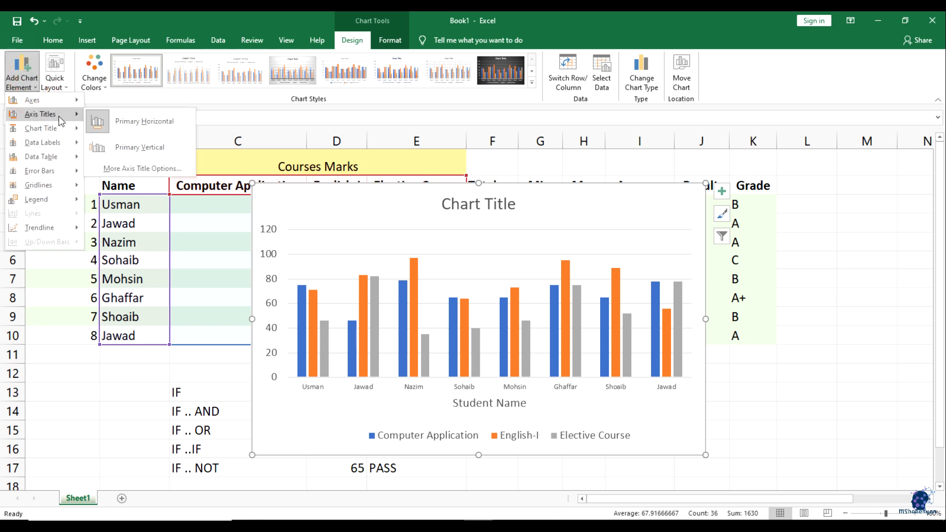
pyautogui.click(138, 147)
pyautogui.click(275, 320)
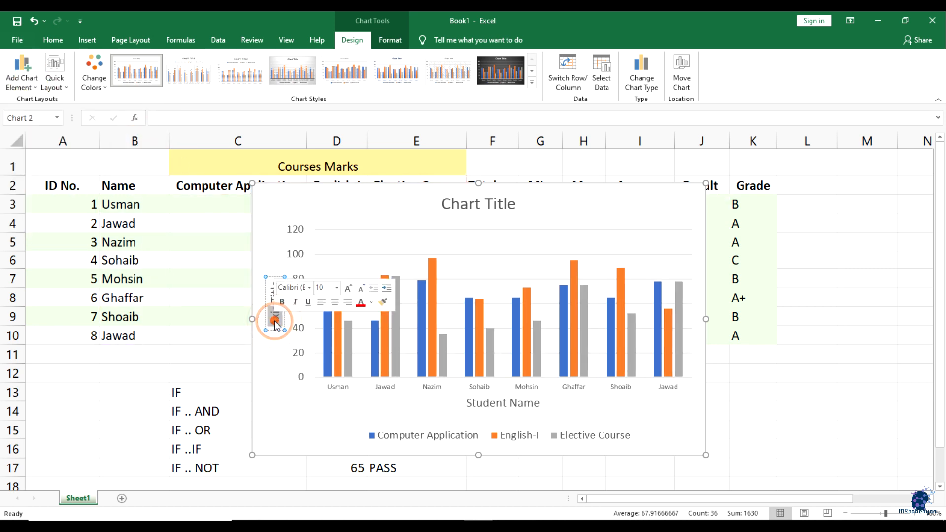
pyautogui.doubleClick(275, 321)
pyautogui.write('Marks')
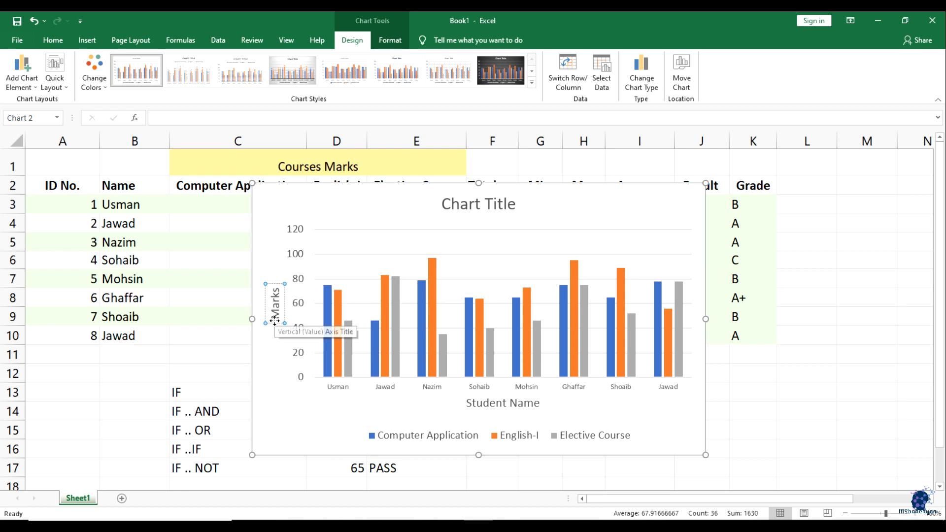
pyautogui.click(282, 409)
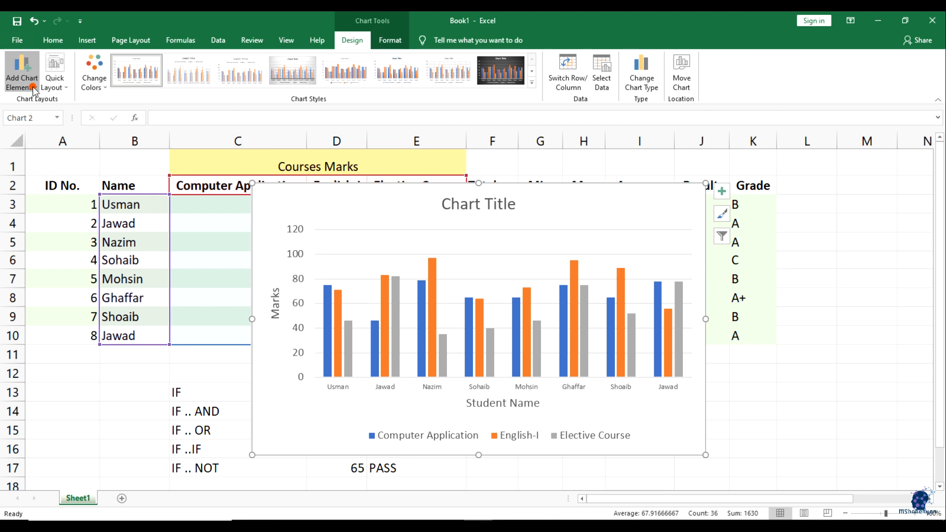
# Set the title above the chart to "Course Marks" and move it to the chart's upper right corner
pyautogui.click(22, 74)
pyautogui.moveTo(58, 124)
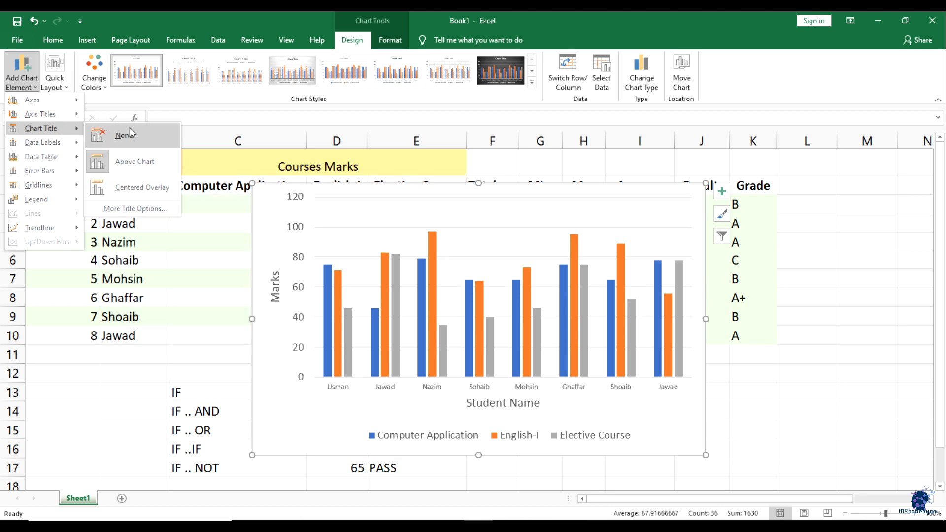
pyautogui.click(133, 165)
pyautogui.tripleClick(456, 205)
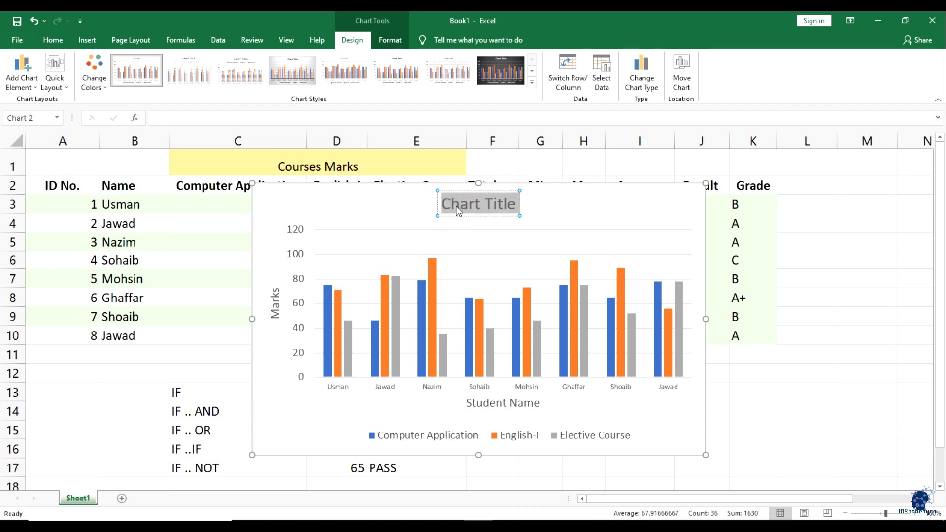
pyautogui.write('Course Marsk')
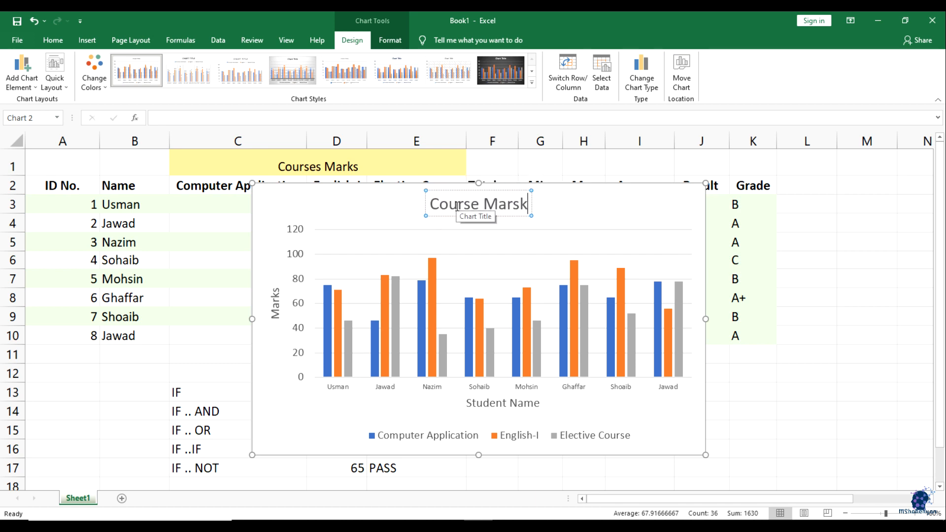
pyautogui.press('BackSpace')
pyautogui.press('BackSpace')
pyautogui.write('ks')
pyautogui.moveTo(465, 190); pyautogui.dragTo(528, 205)
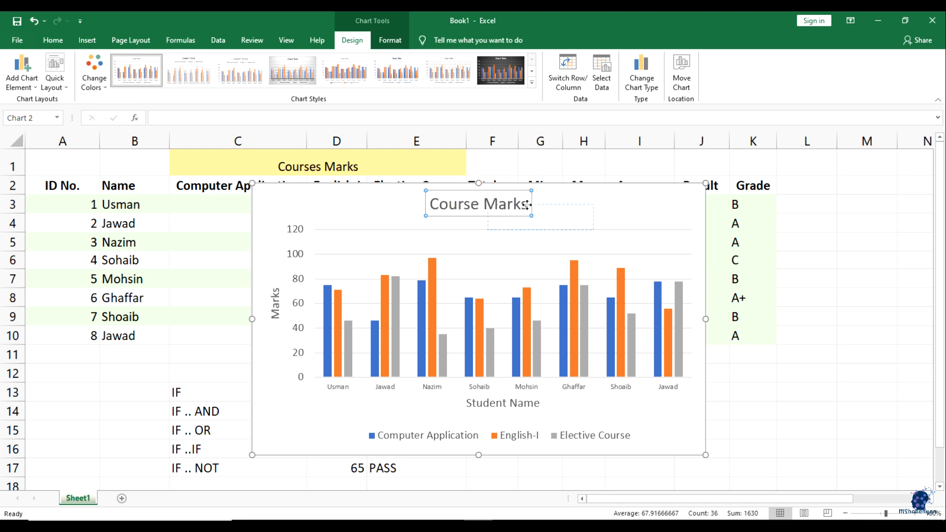
pyautogui.moveTo(619, 194); pyautogui.dragTo(683, 207)
# Format the chart title in 16-point Algerian with the darkest shade of the theme orange
pyautogui.doubleClick(623, 206)
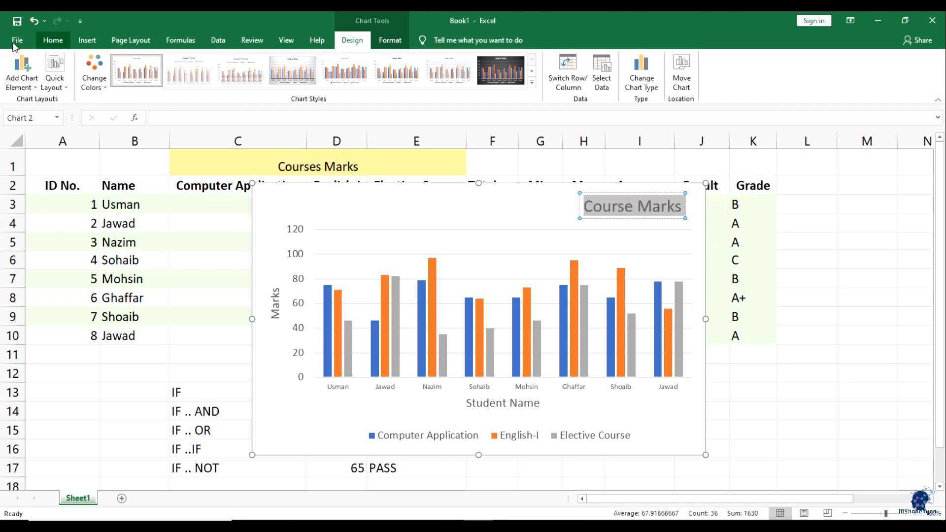
pyautogui.click(53, 40)
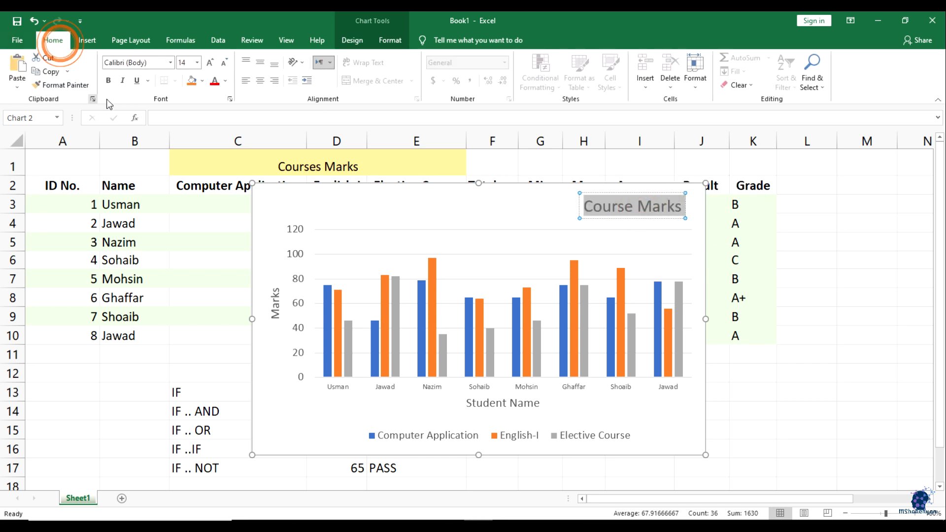
pyautogui.click(210, 62)
pyautogui.click(169, 62)
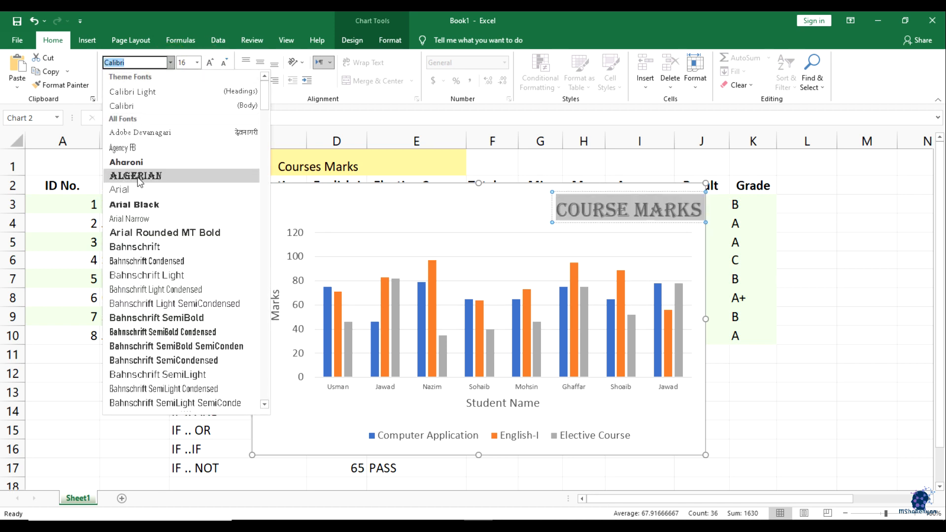
pyautogui.click(137, 176)
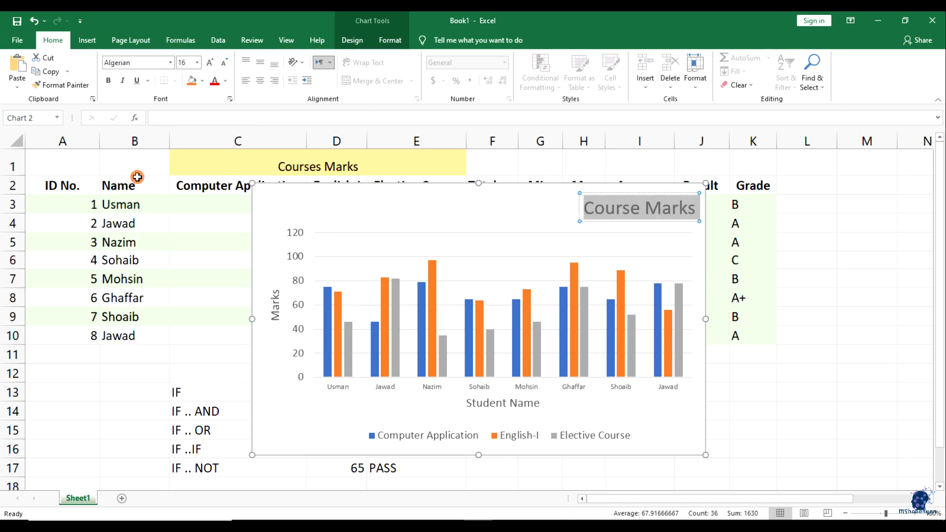
pyautogui.click(224, 81)
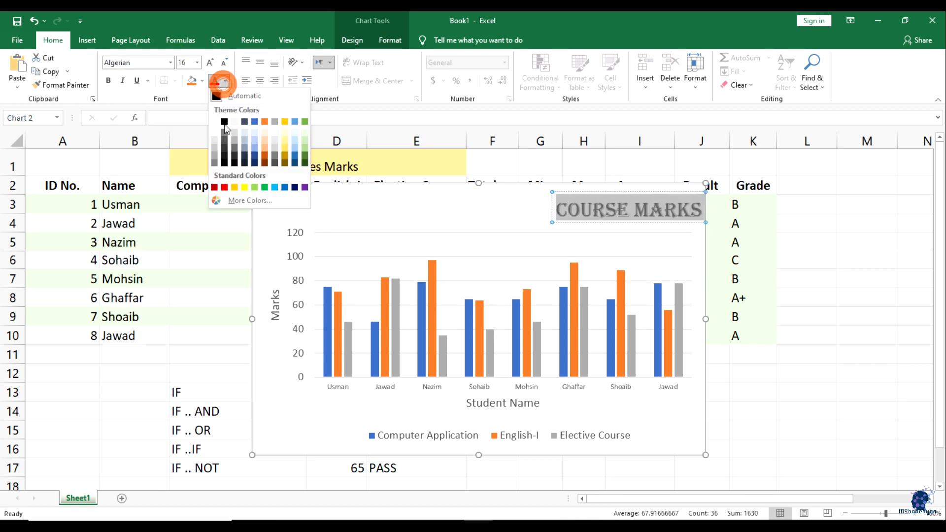
pyautogui.click(265, 163)
pyautogui.click(522, 220)
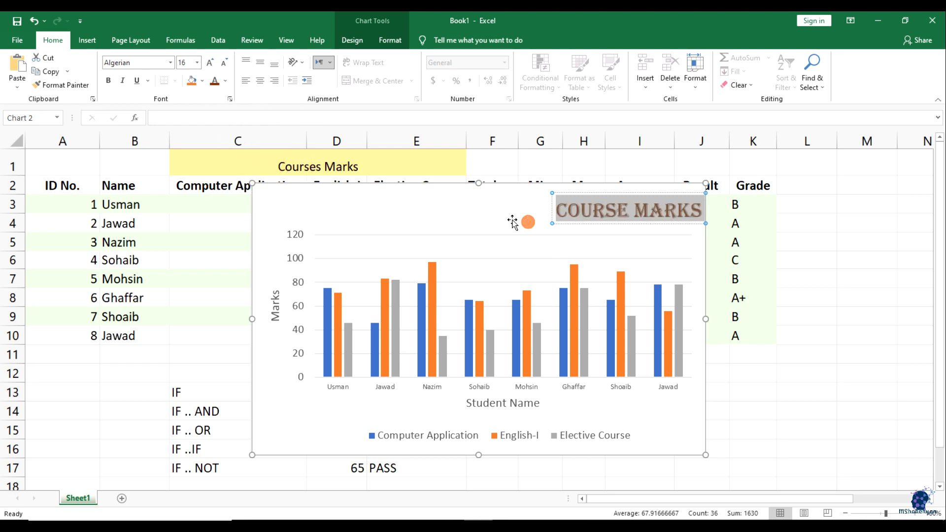
# Move the chart title from the upper right corner to the top centre of the chart
pyautogui.click(619, 215)
pyautogui.moveTo(611, 192); pyautogui.dragTo(467, 192)
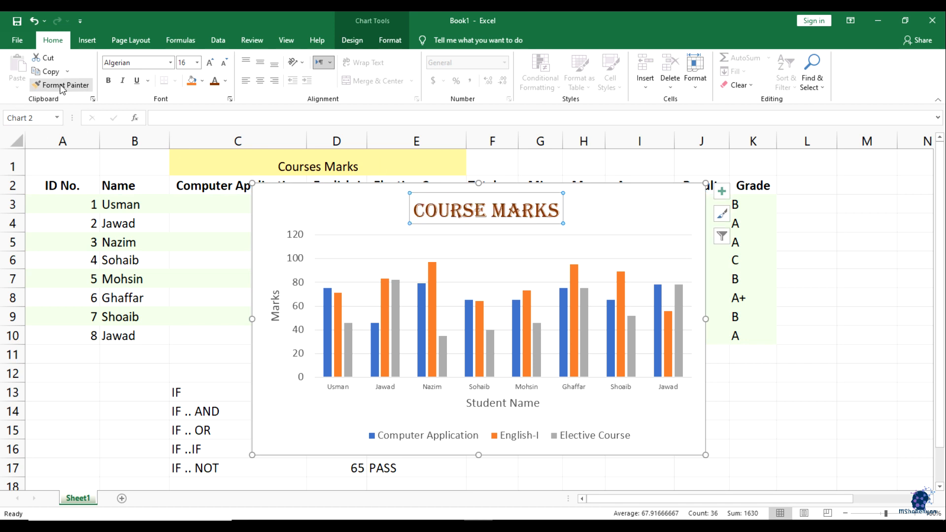
# Add data labels to the chart's columns using the Center position
pyautogui.click(350, 40)
pyautogui.click(22, 69)
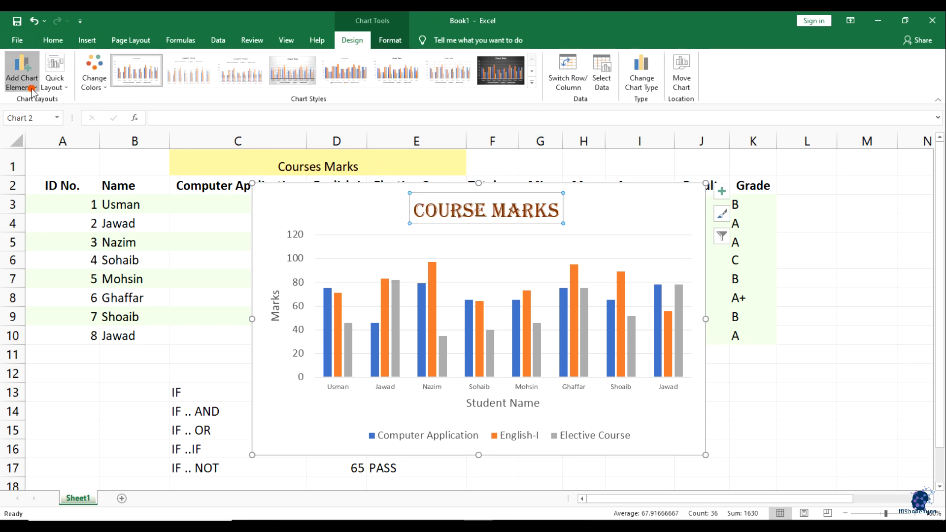
pyautogui.moveTo(59, 148)
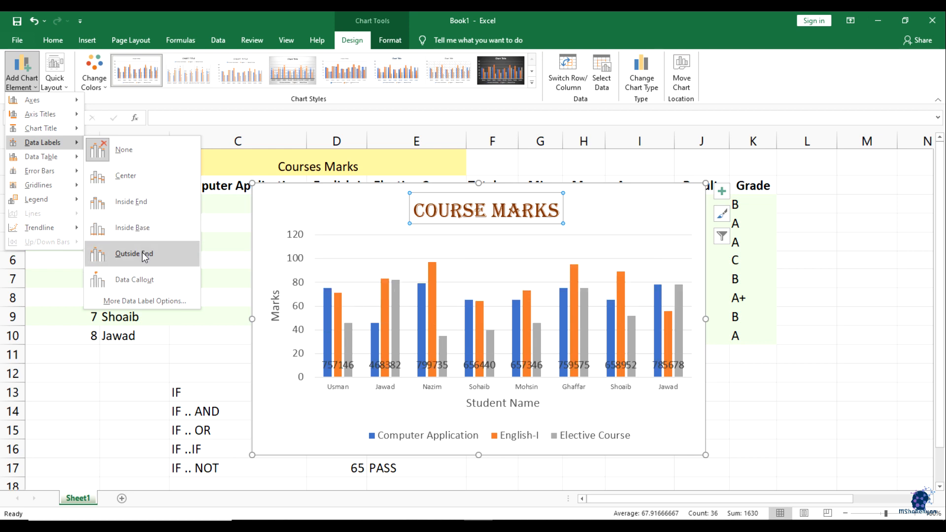
pyautogui.click(141, 180)
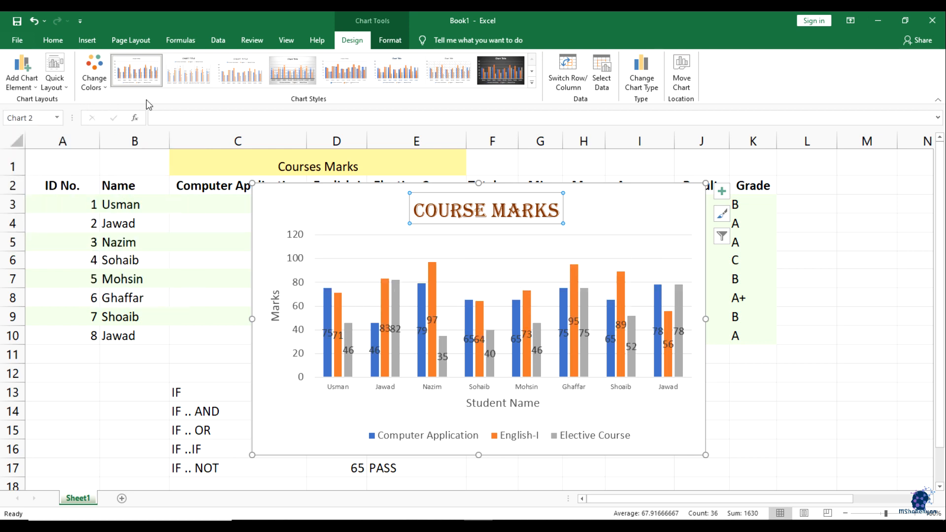
# Make the font of the "Course Marks" chart title a few sizes smaller
pyautogui.click(55, 44)
pyautogui.click(222, 64)
pyautogui.click(222, 64)
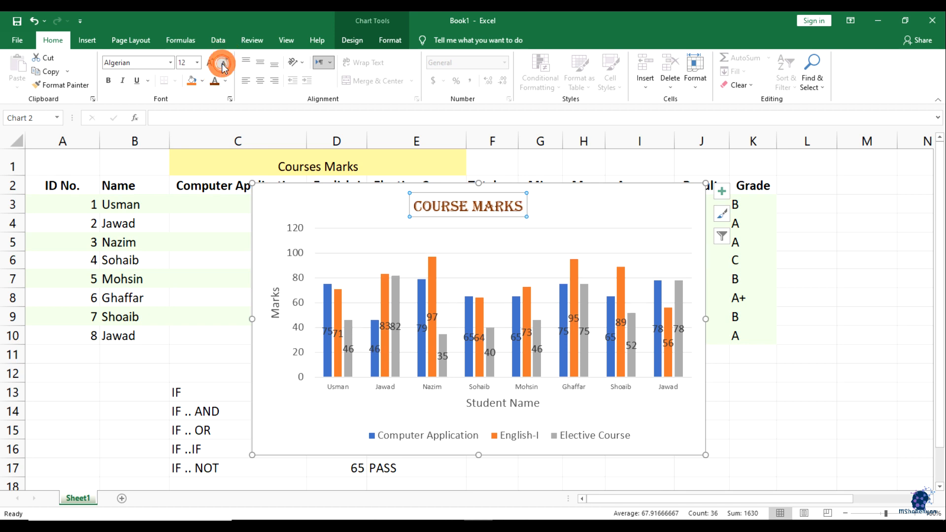
# Reduce the font size of the Computer Application data labels so they fit inside the blue columns
pyautogui.click(328, 331)
pyautogui.click(319, 330)
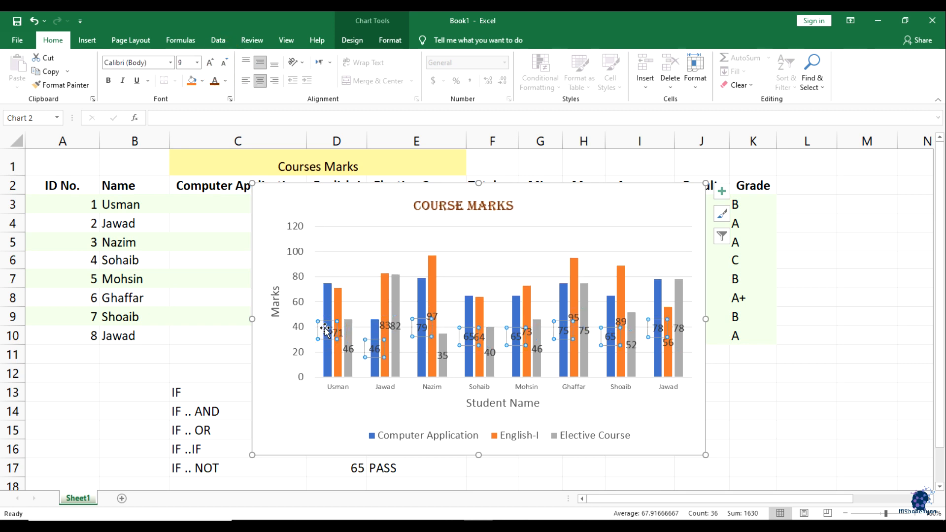
pyautogui.click(225, 62)
pyautogui.click(226, 62)
pyautogui.click(226, 62)
pyautogui.click(225, 62)
pyautogui.click(225, 62)
# Reduce the font size of the English-I data labels so they fit inside the orange columns
pyautogui.click(337, 339)
pyautogui.click(225, 63)
pyautogui.click(226, 62)
pyautogui.click(225, 63)
pyautogui.click(225, 63)
# Set the font size of the Elective Course data labels on the grey columns to 6
pyautogui.click(348, 349)
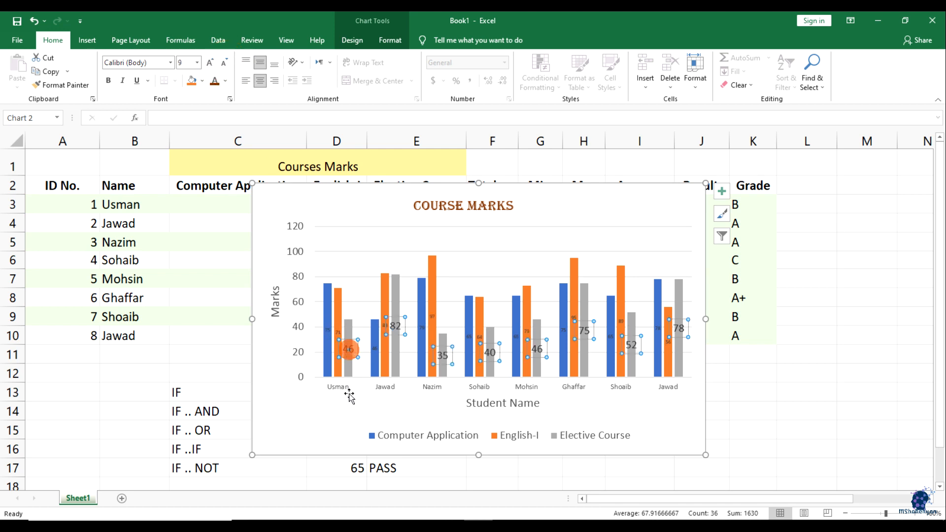
pyautogui.click(223, 62)
pyautogui.click(223, 63)
pyautogui.click(223, 62)
pyautogui.click(224, 63)
pyautogui.click(223, 63)
pyautogui.click(224, 62)
pyautogui.click(211, 63)
pyautogui.click(211, 63)
pyautogui.click(211, 63)
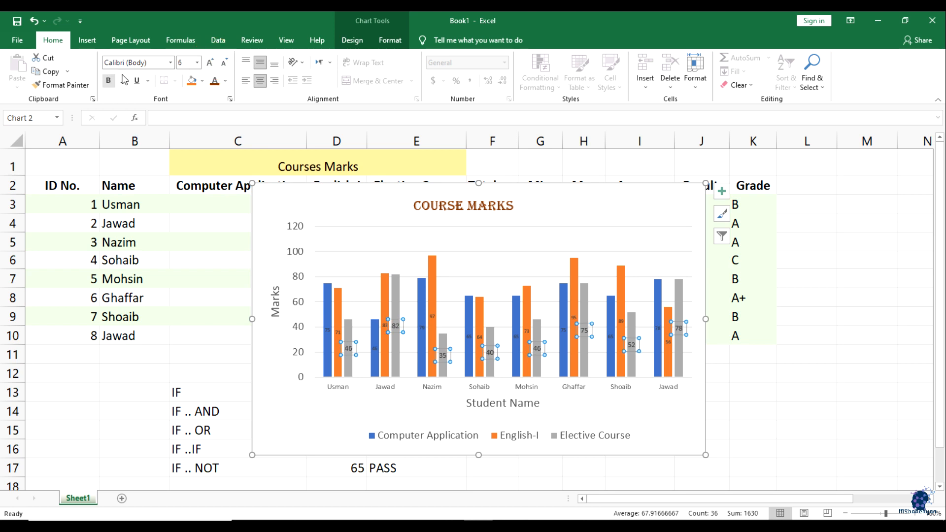
# Change the position of the data labels for the whole chart to Inside End
pyautogui.click(352, 40)
pyautogui.click(351, 394)
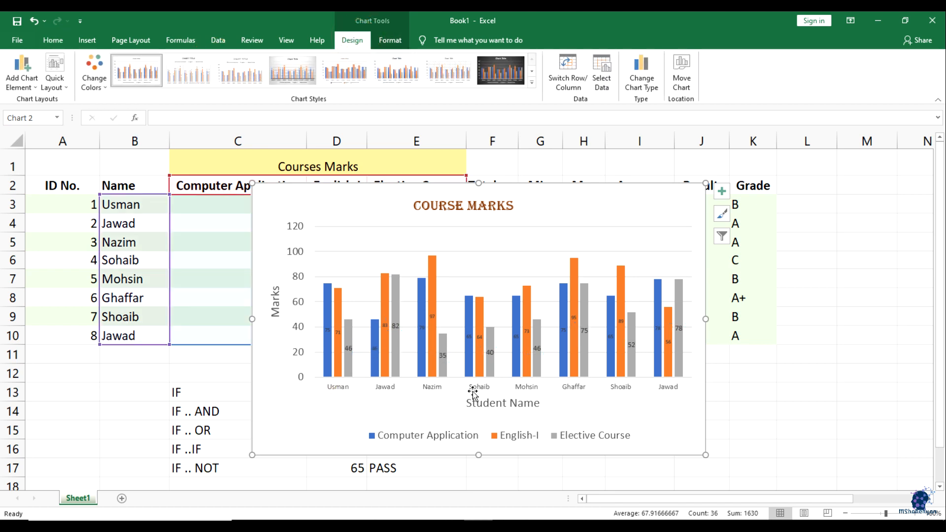
pyautogui.click(30, 87)
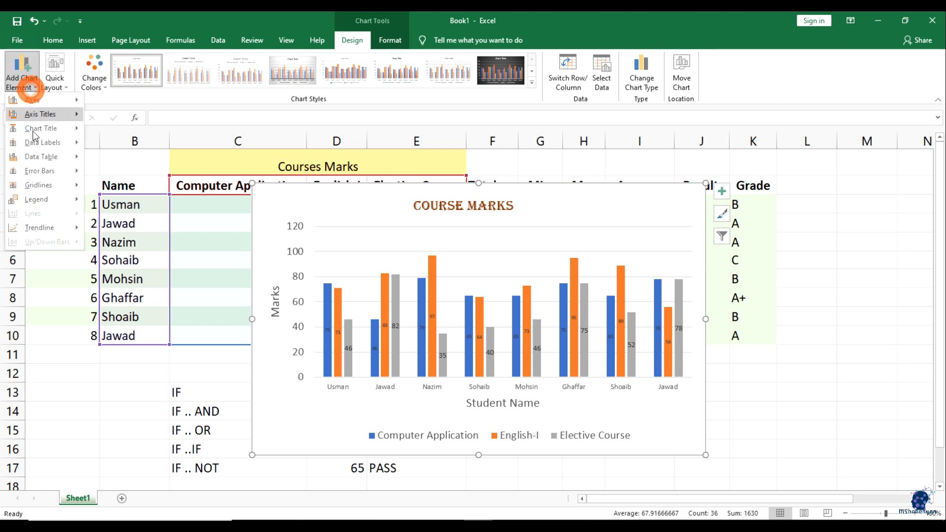
pyautogui.moveTo(61, 146)
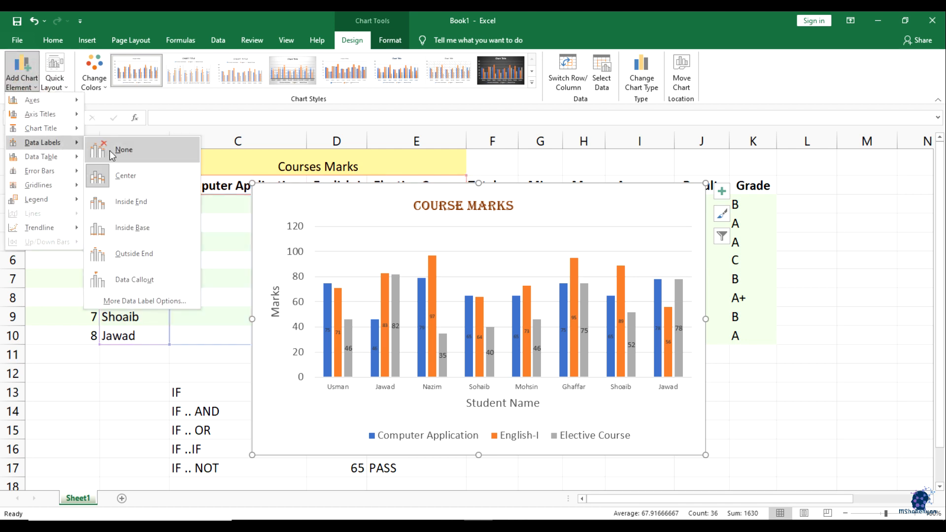
pyautogui.click(137, 202)
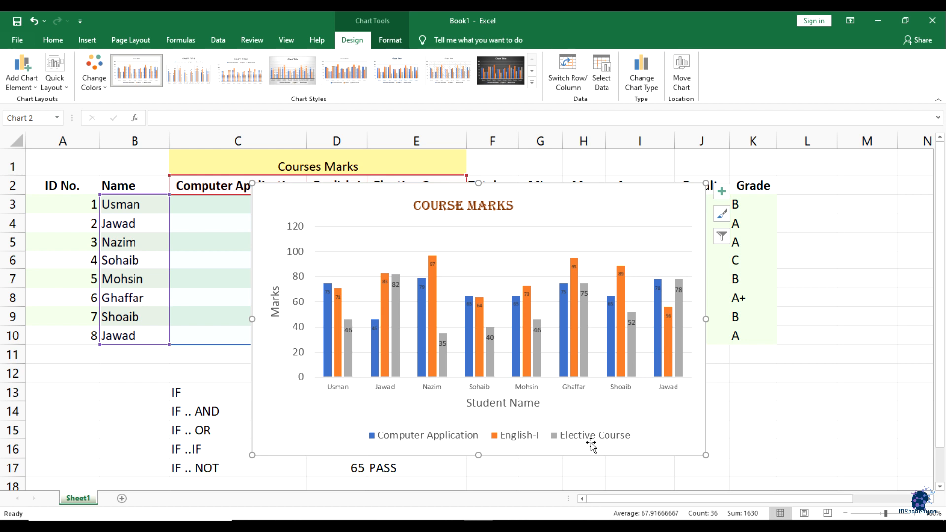
# Add a data table with legend keys beneath the chart's columns
pyautogui.click(25, 84)
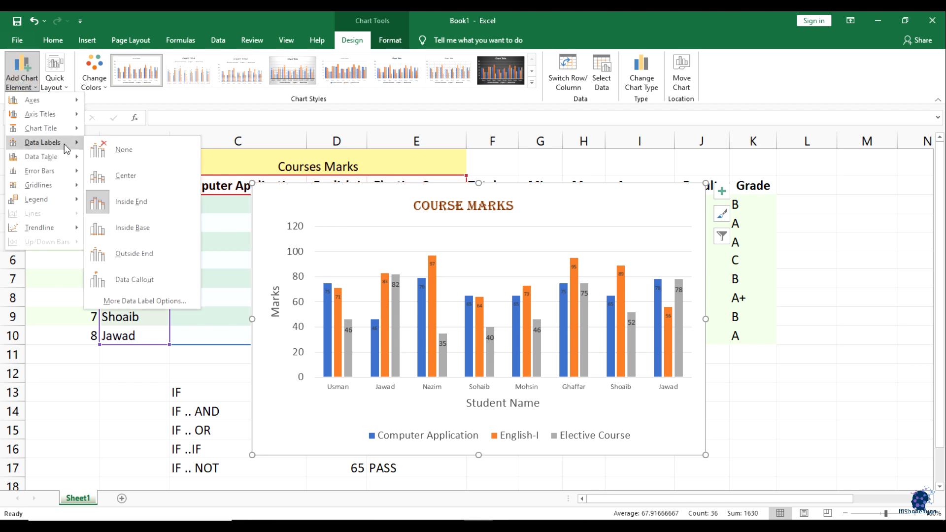
pyautogui.moveTo(65, 157)
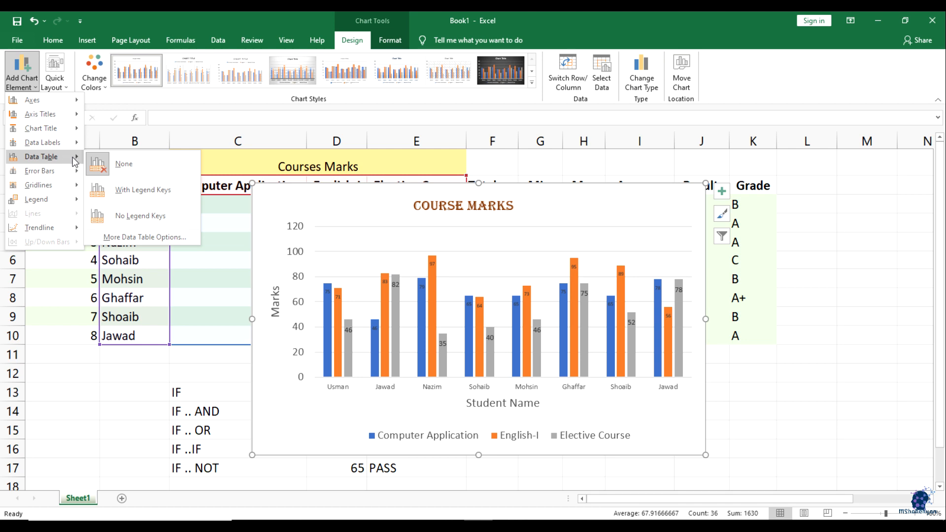
pyautogui.click(147, 191)
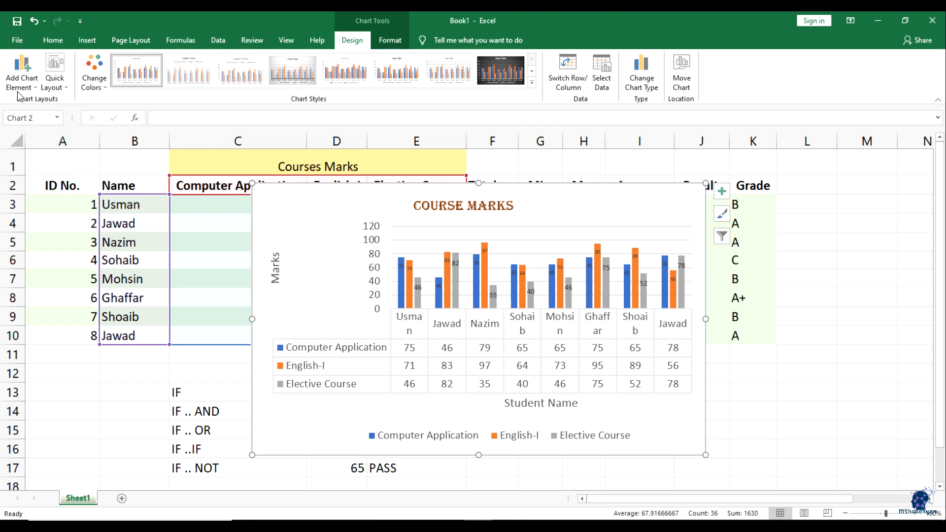
# Switch the chart's data table to the version with no legend keys
pyautogui.click(22, 71)
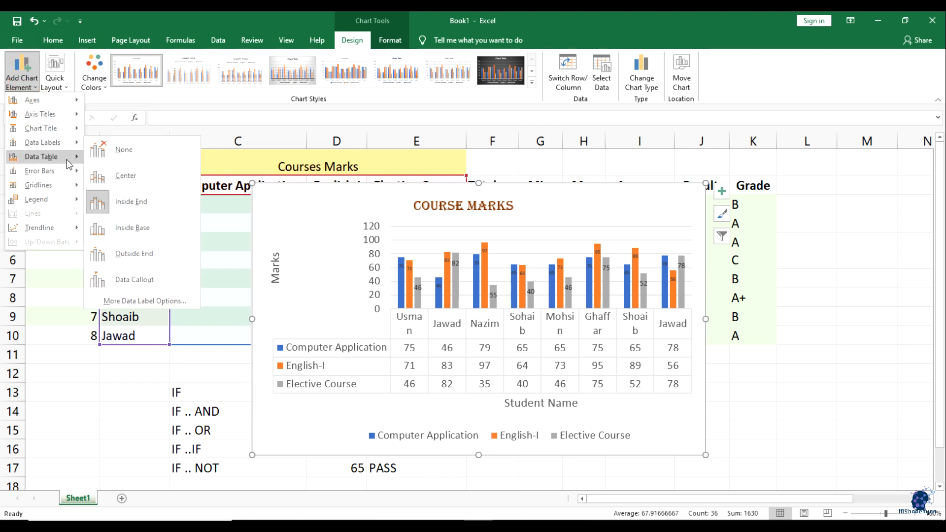
pyautogui.click(134, 217)
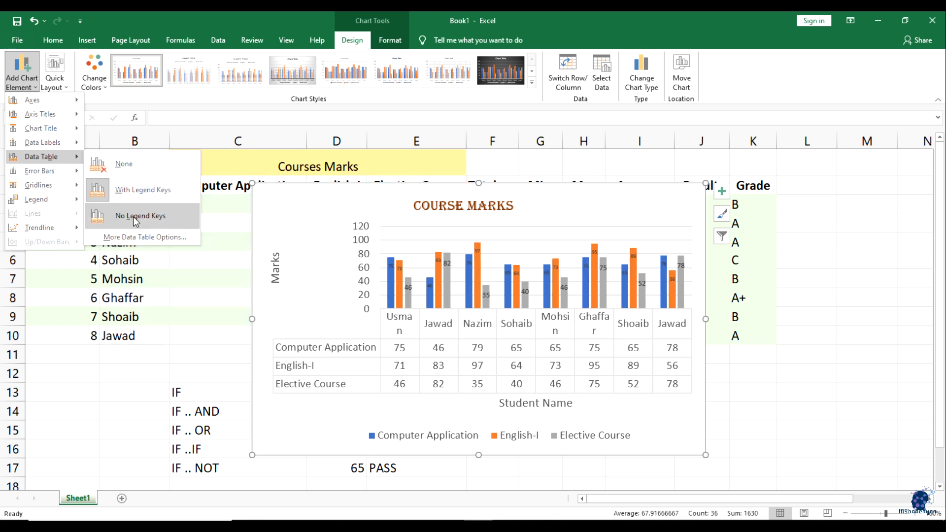
pyautogui.click(134, 217)
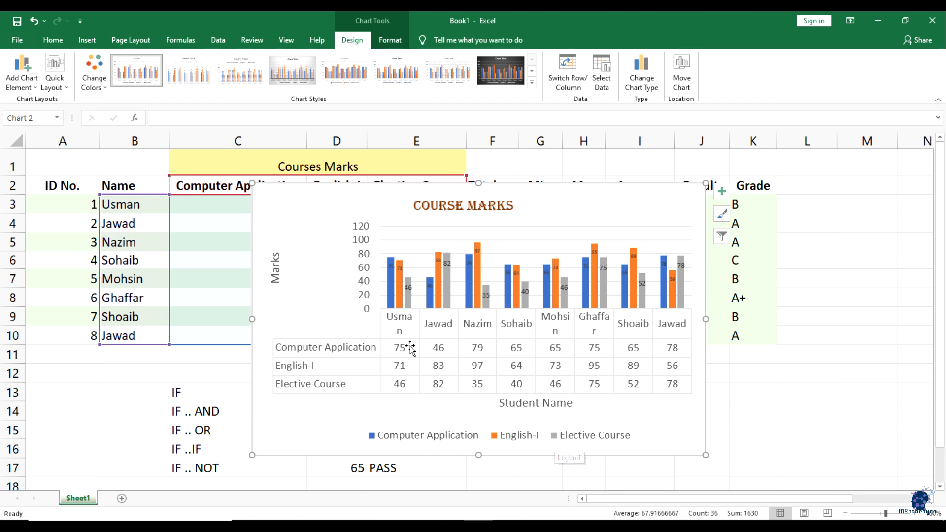
# Select the chart's data table and open its formatting options
pyautogui.click(390, 350)
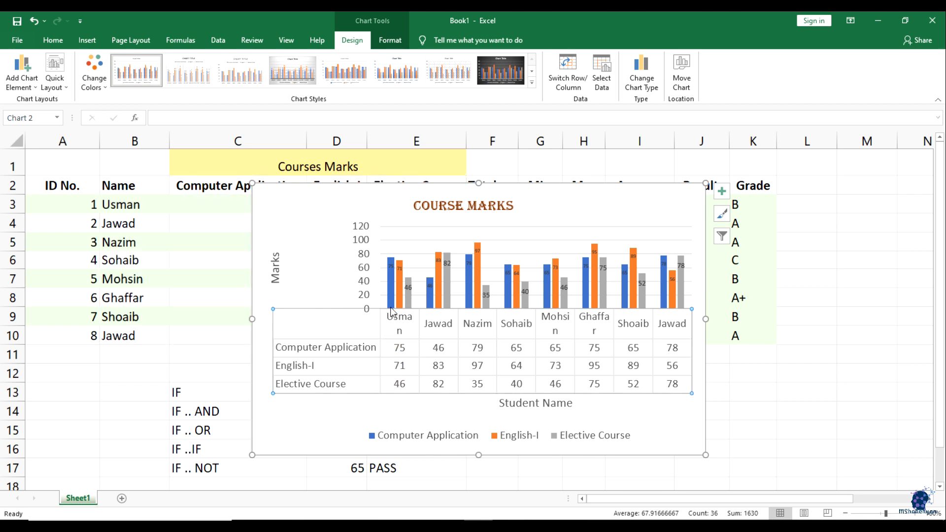
pyautogui.doubleClick(299, 309)
pyautogui.click(312, 332)
pyautogui.click(335, 357)
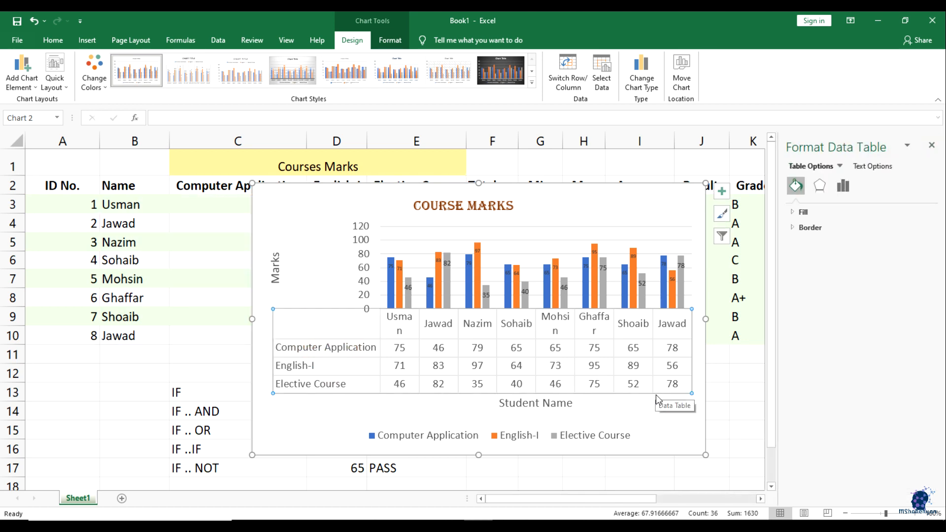
pyautogui.click(679, 312)
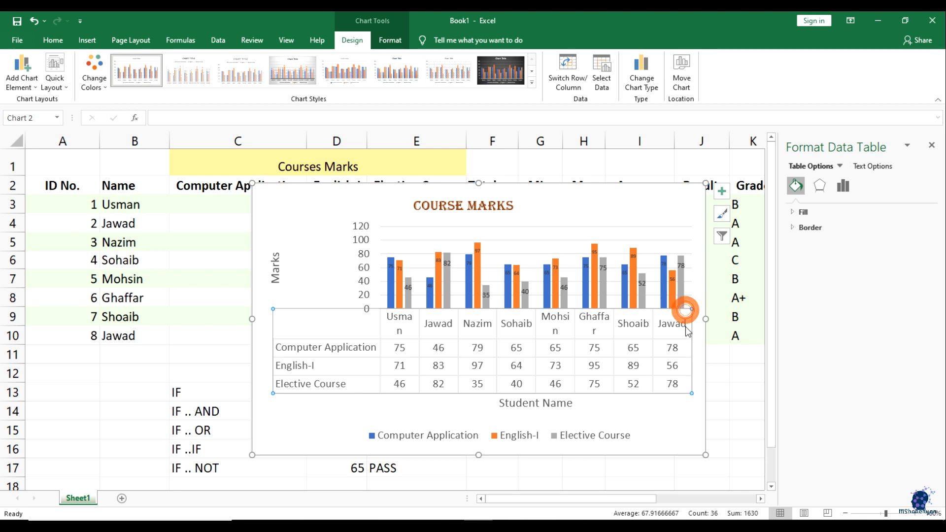
# Remove the data table from the chart by setting it to None
pyautogui.click(31, 89)
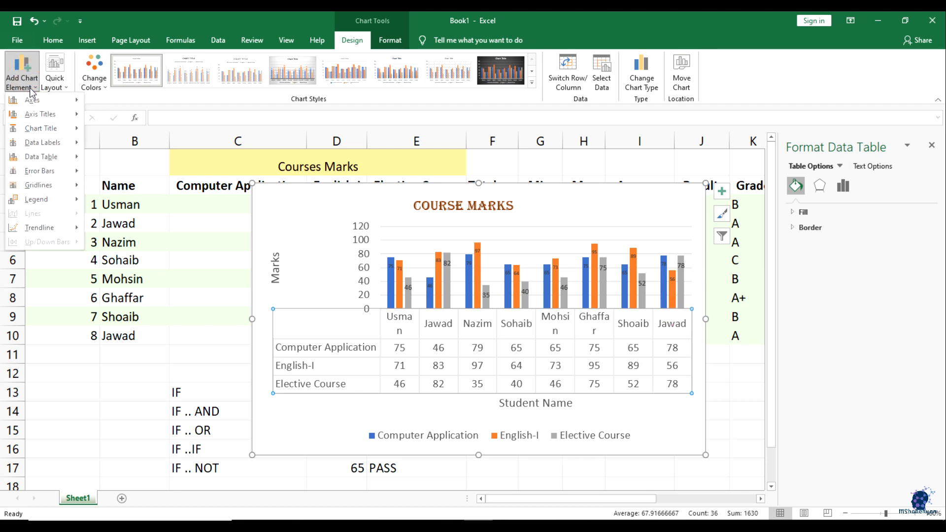
pyautogui.moveTo(56, 158)
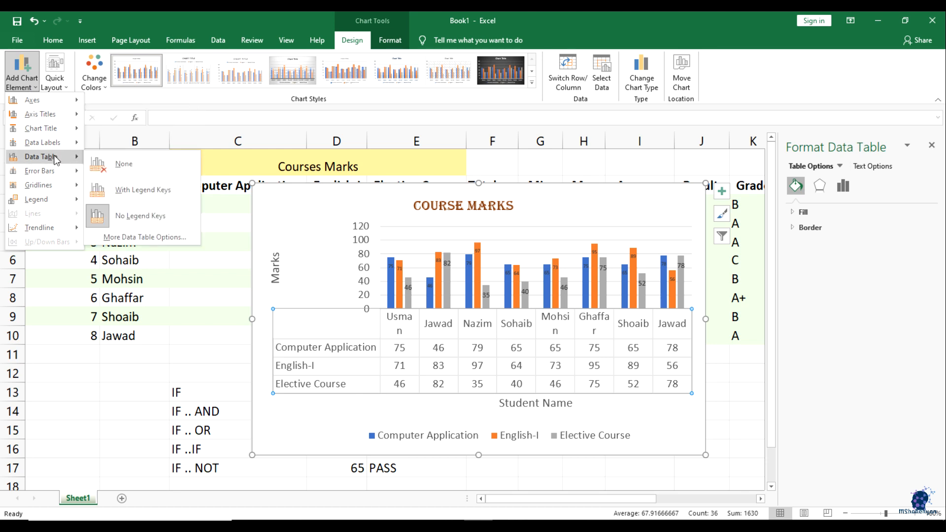
pyautogui.click(153, 167)
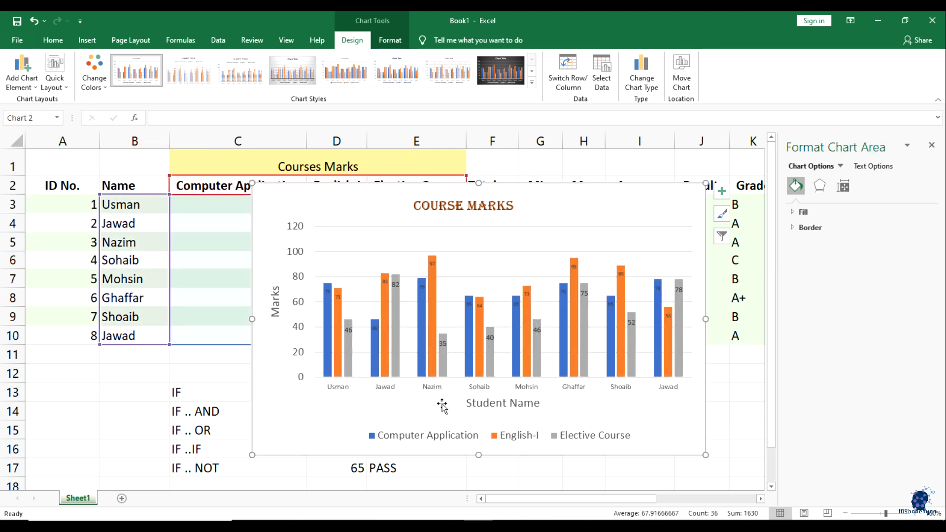
# Look through the error bar options available for the chart
pyautogui.click(28, 81)
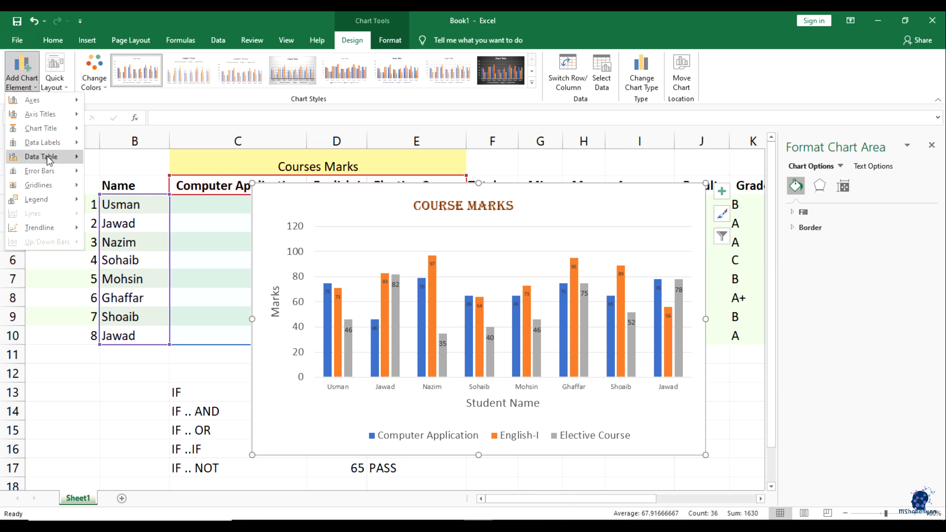
pyautogui.moveTo(50, 171)
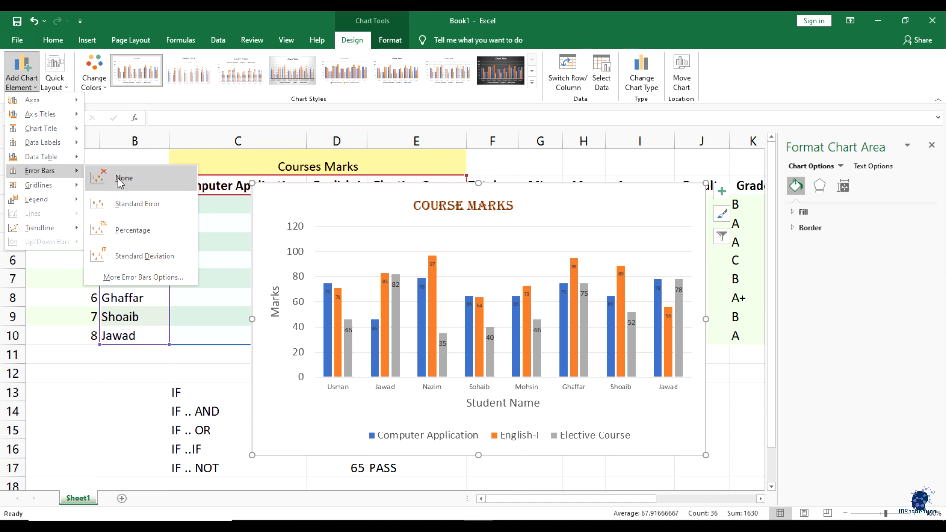
pyautogui.click(73, 173)
pyautogui.click(79, 173)
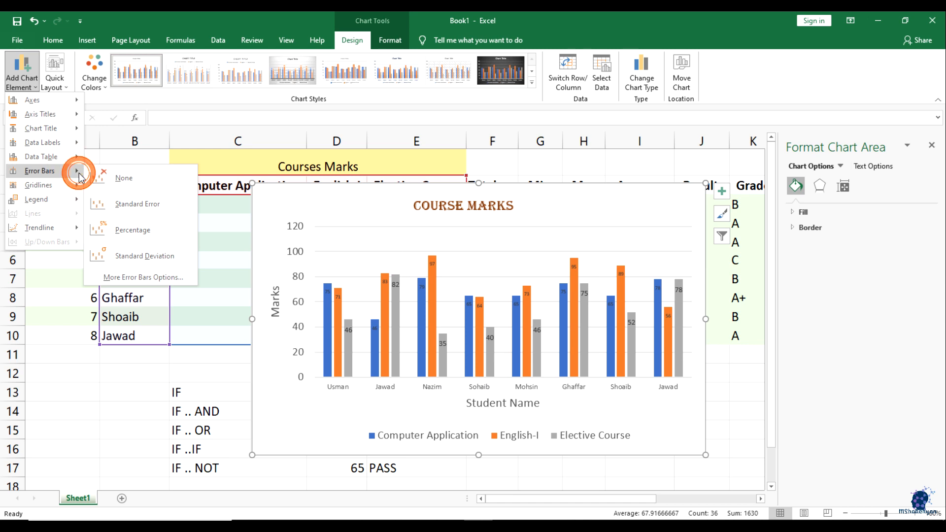
pyautogui.click(77, 172)
# Try primary minor vertical gridlines on the chart and turn them off again
pyautogui.moveTo(74, 187)
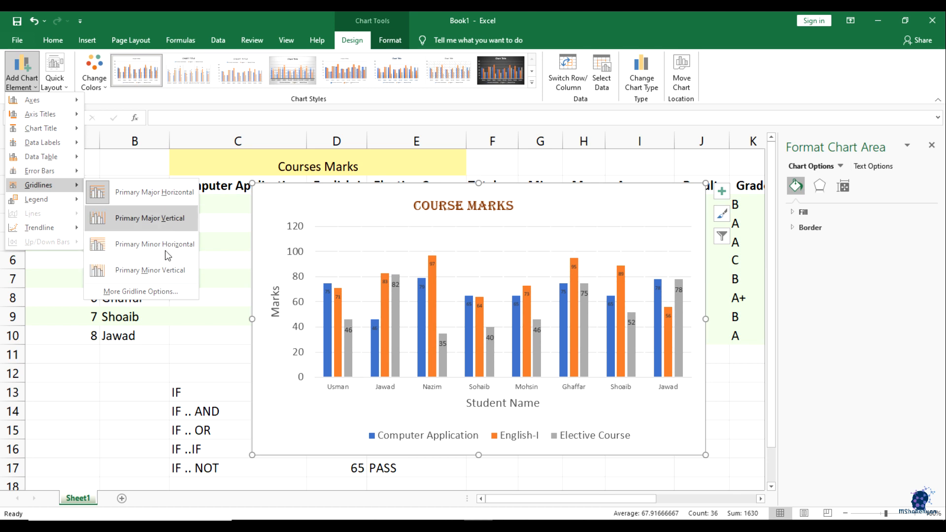
pyautogui.click(158, 267)
pyautogui.click(419, 227)
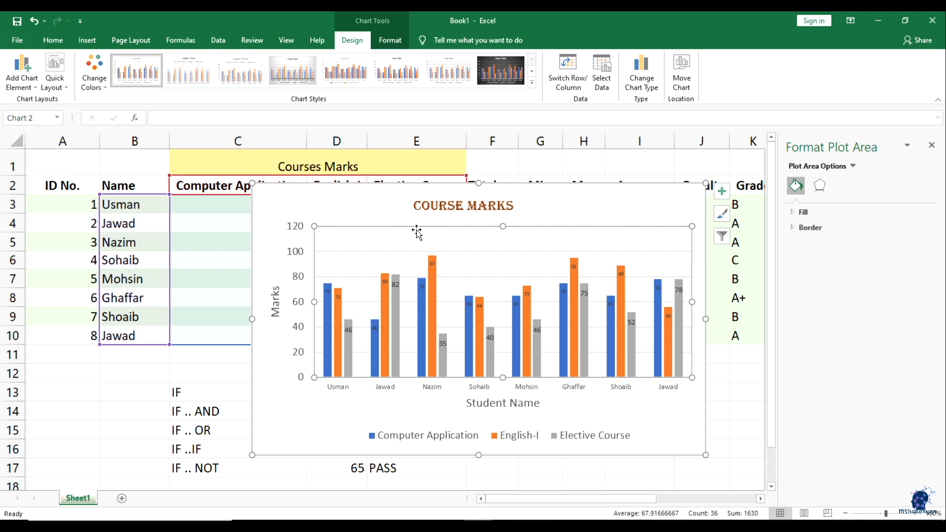
pyautogui.click(28, 92)
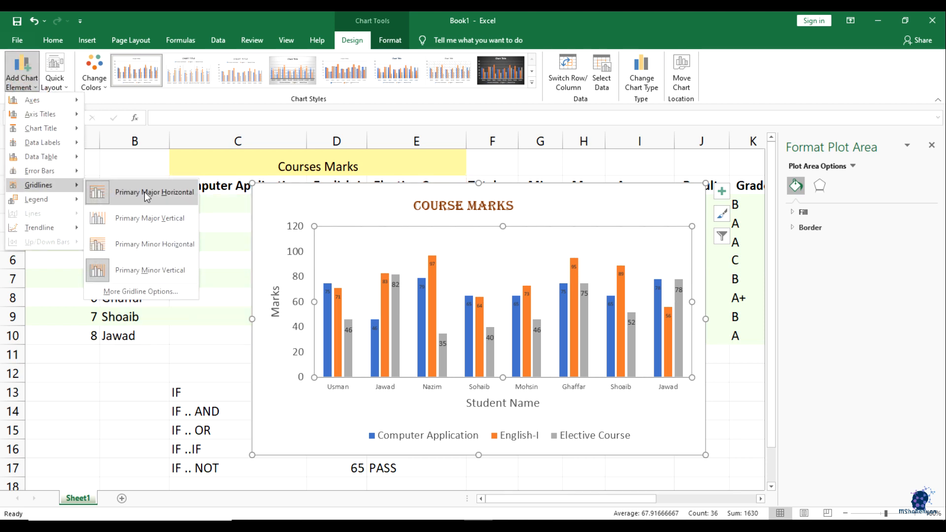
pyautogui.click(140, 271)
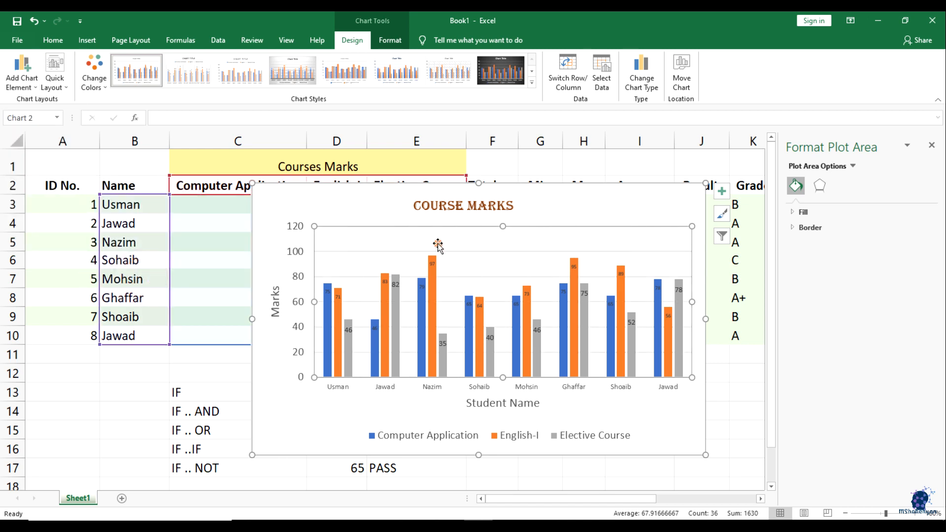
# Turn off the primary major horizontal gridlines in the chart's plot area
pyautogui.click(29, 93)
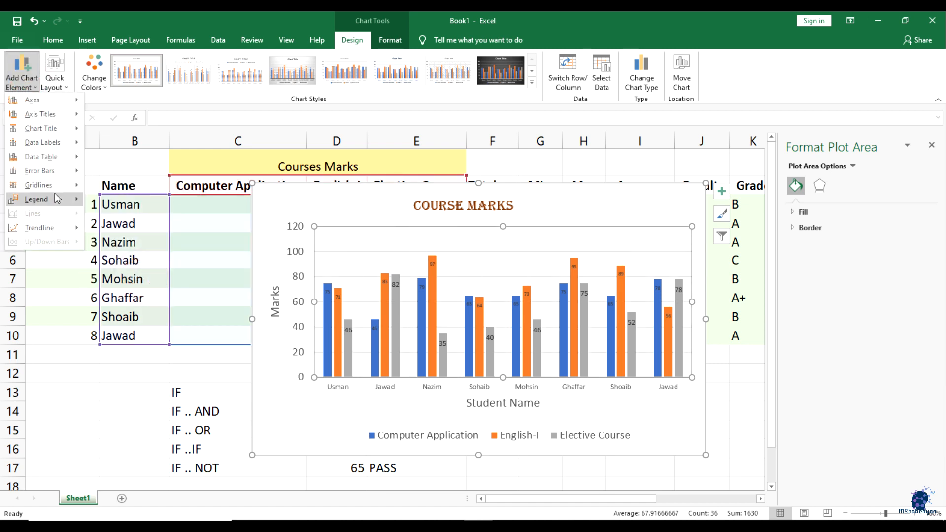
pyautogui.moveTo(61, 185)
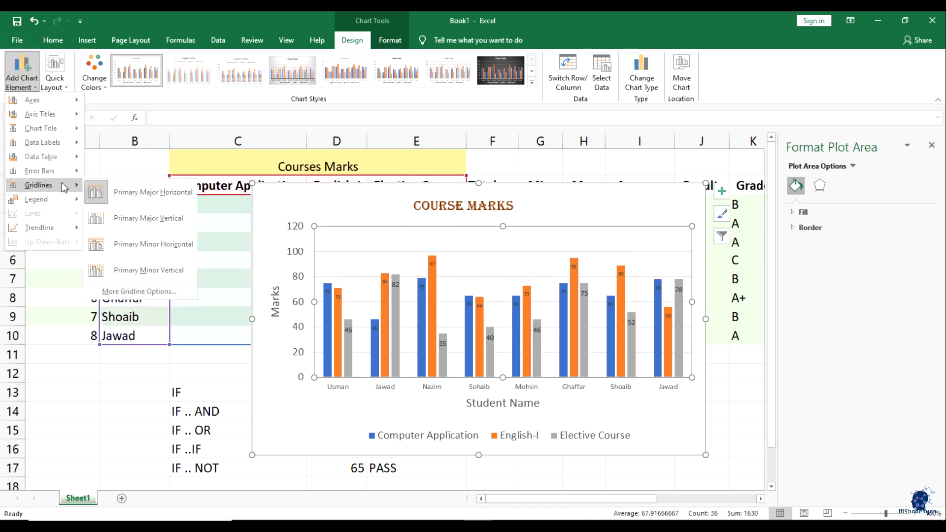
pyautogui.click(138, 194)
pyautogui.click(357, 256)
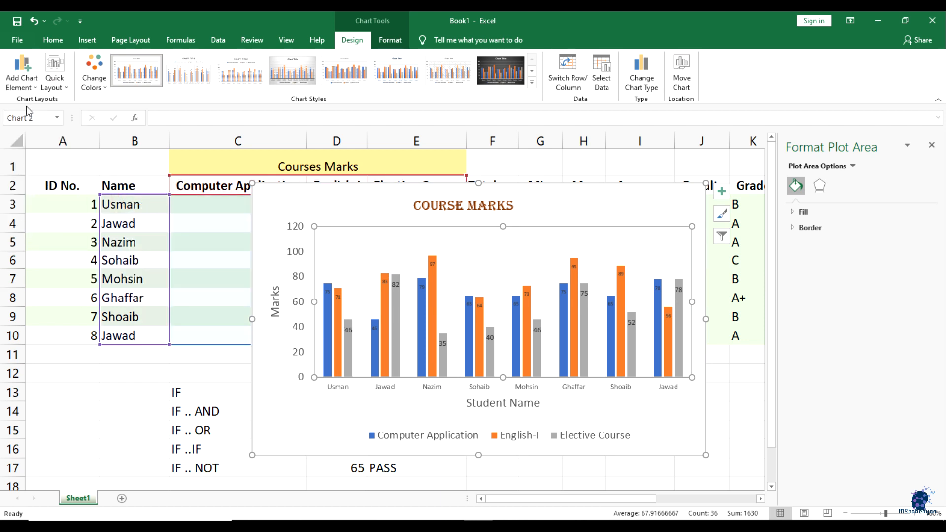
# Place the chart's legend at the bottom and select it
pyautogui.click(22, 71)
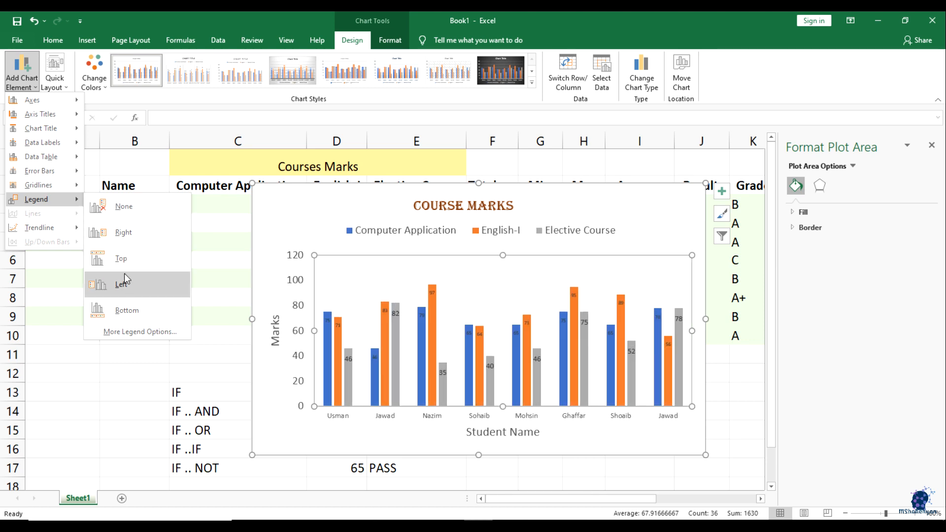
pyautogui.click(126, 310)
pyautogui.click(460, 433)
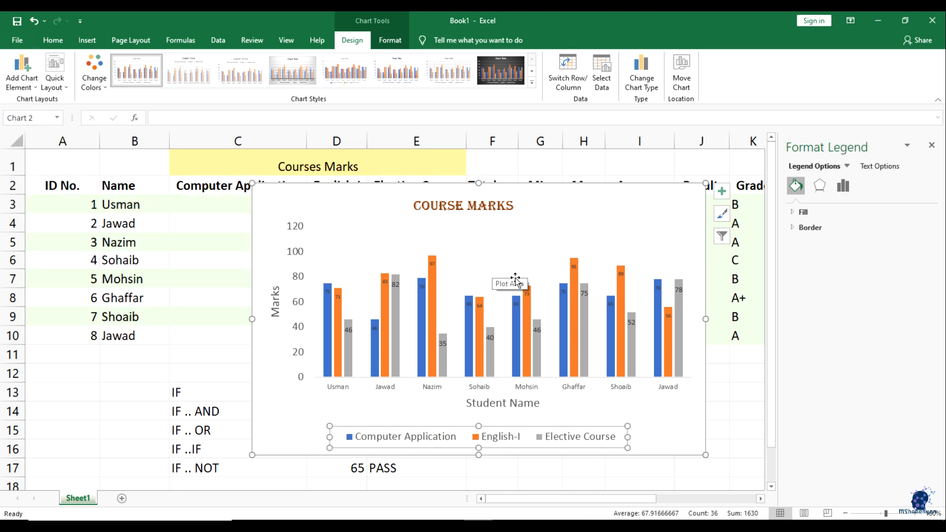
# Look through the legend and trendline options and the quick layouts available for the chart
pyautogui.click(26, 92)
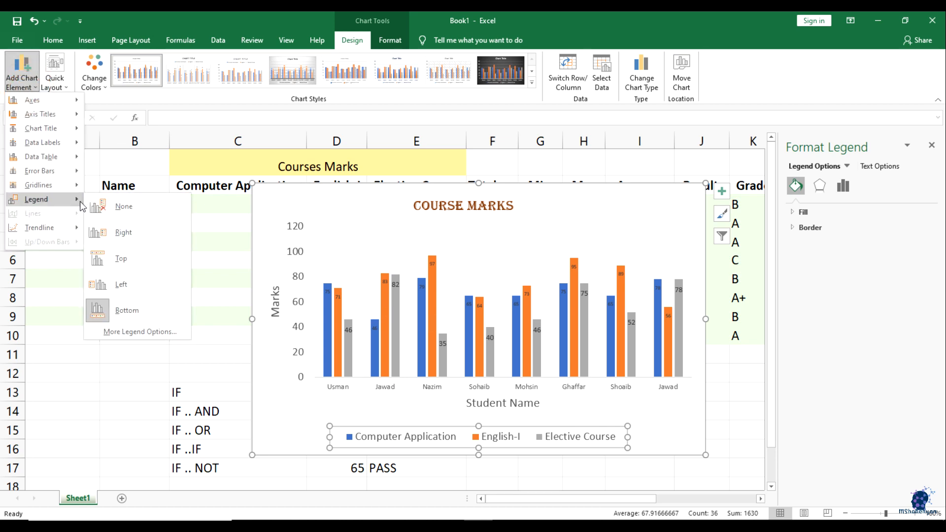
pyautogui.moveTo(58, 228)
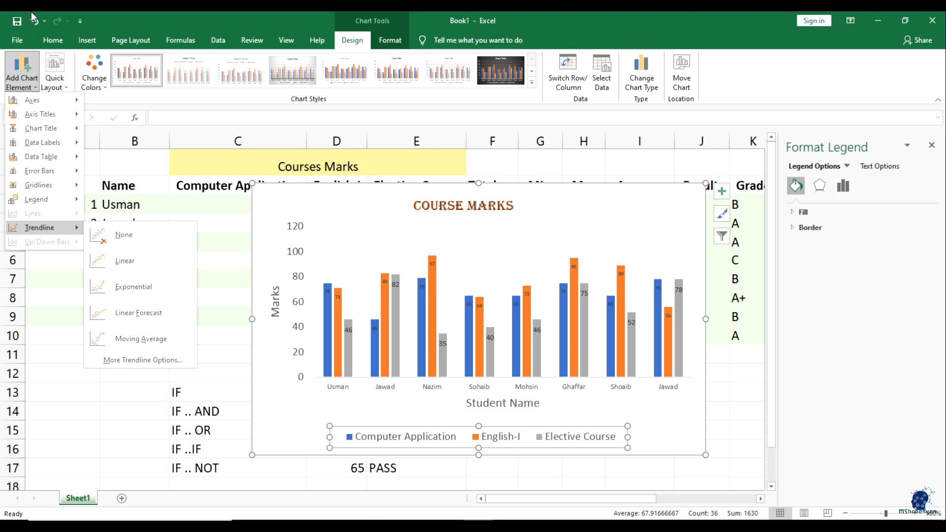
pyautogui.click(39, 88)
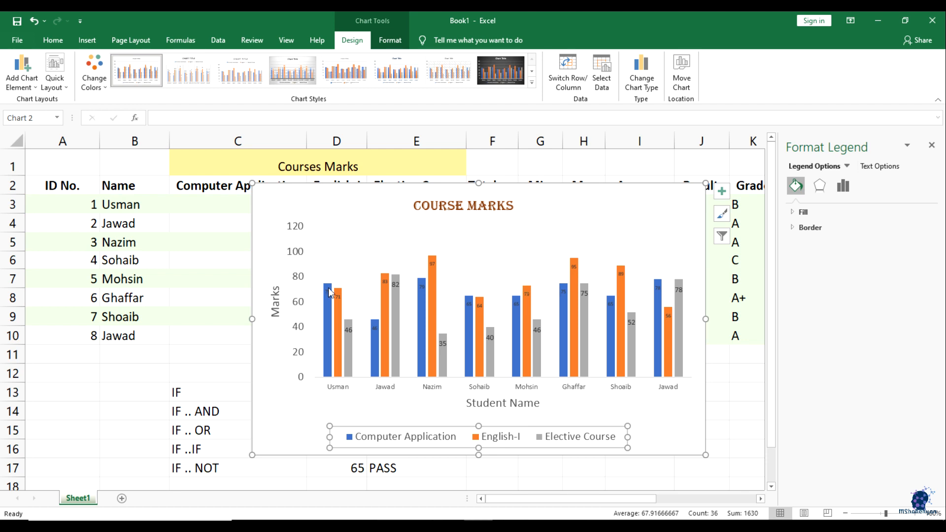
pyautogui.click(55, 81)
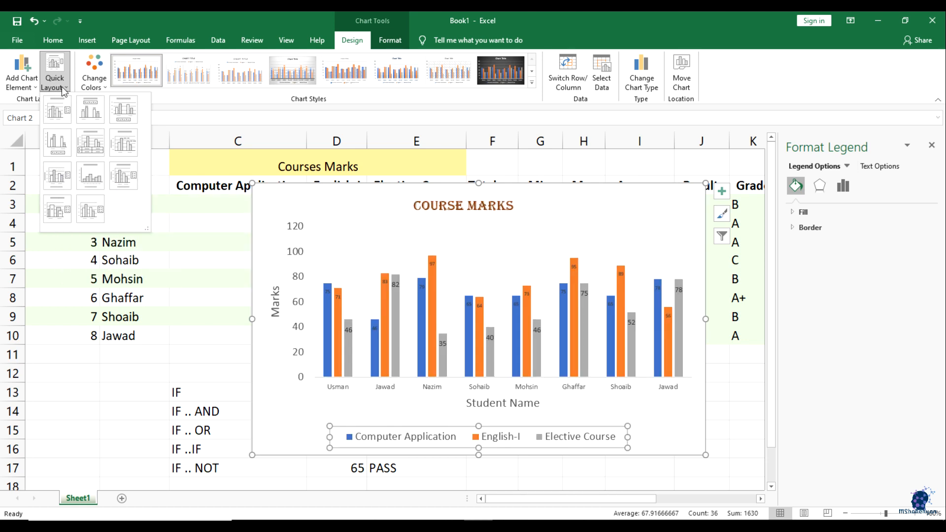
pyautogui.click(55, 83)
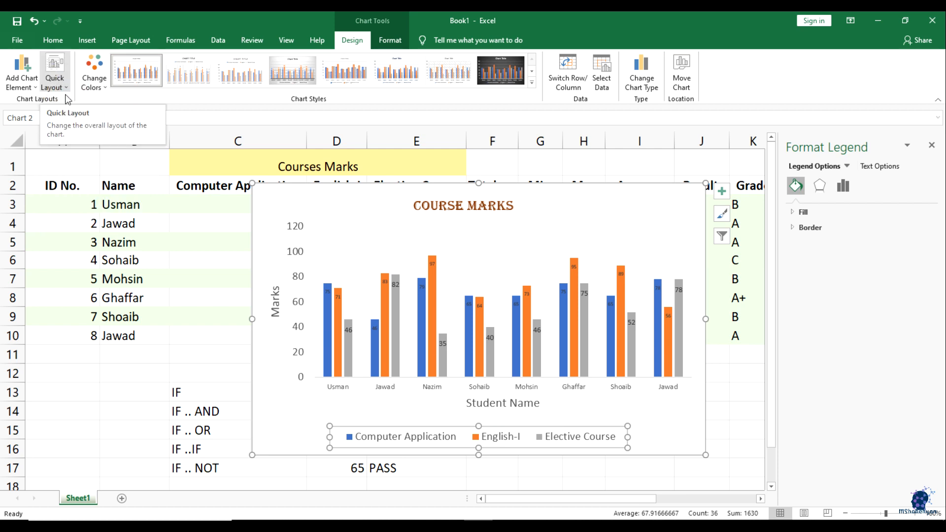
# Recolour the chart series with the fourth Colorful palette, which starts with green, light blue and yellow
pyautogui.click(107, 85)
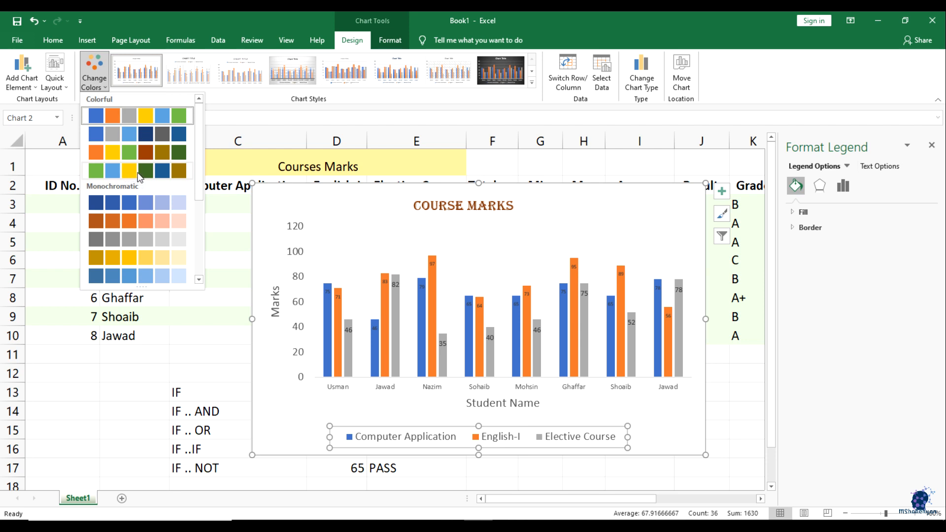
pyautogui.click(156, 173)
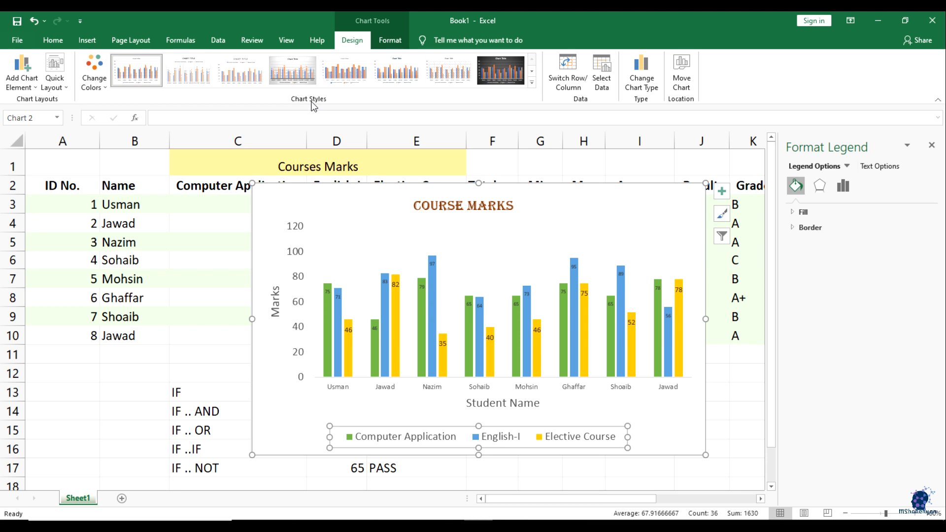
# Try several light chart styles and apply the dark gradient style with solid columns to the chart
pyautogui.click(194, 68)
pyautogui.click(235, 73)
pyautogui.click(343, 72)
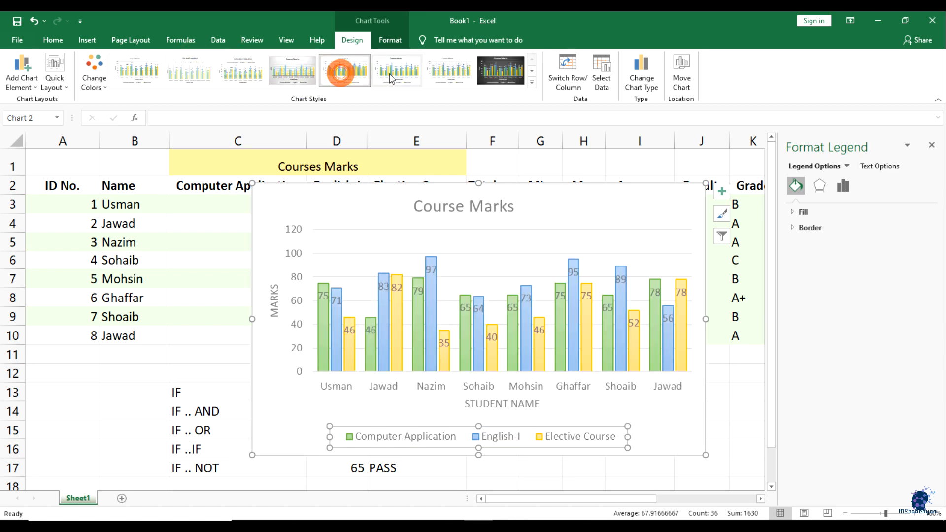
pyautogui.click(392, 74)
pyautogui.click(488, 72)
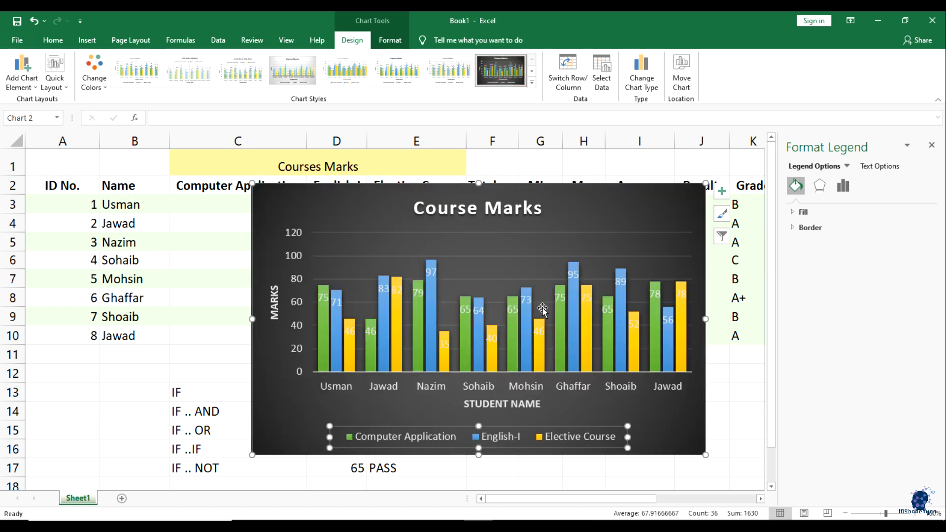
# Try the light chart style with fading columns, and return the chart to the dark gradient style
pyautogui.click(535, 82)
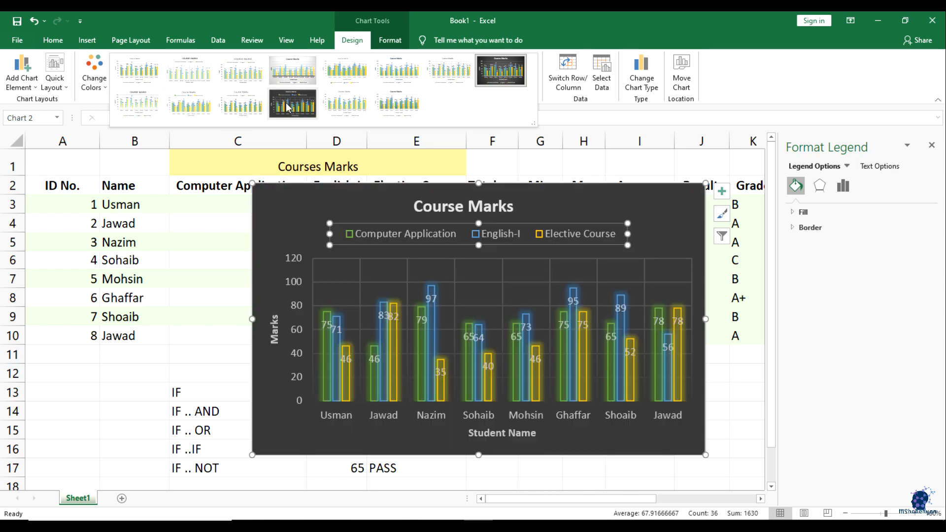
pyautogui.click(143, 101)
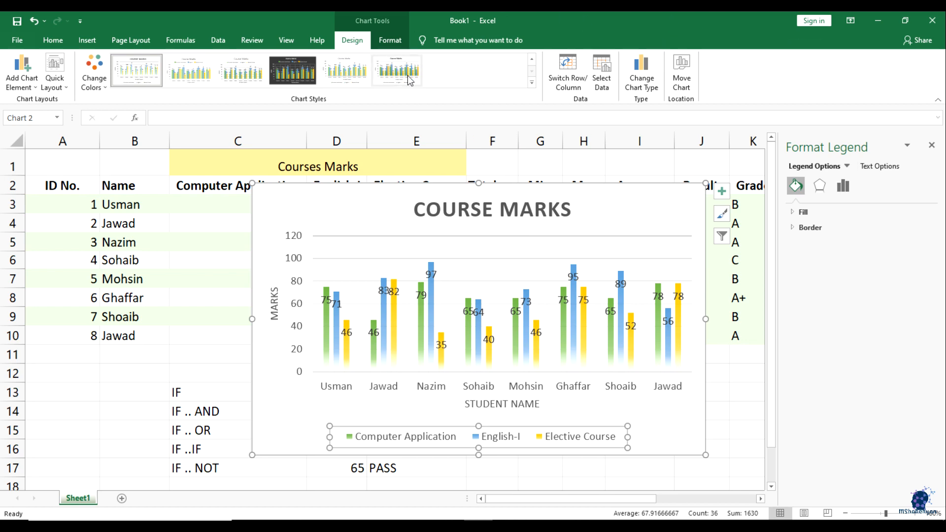
pyautogui.click(533, 58)
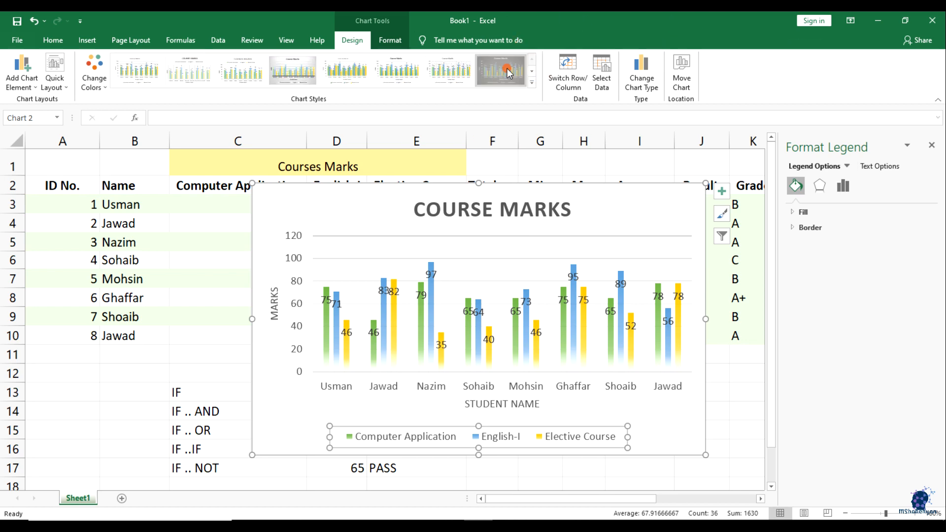
pyautogui.click(501, 70)
pyautogui.click(547, 99)
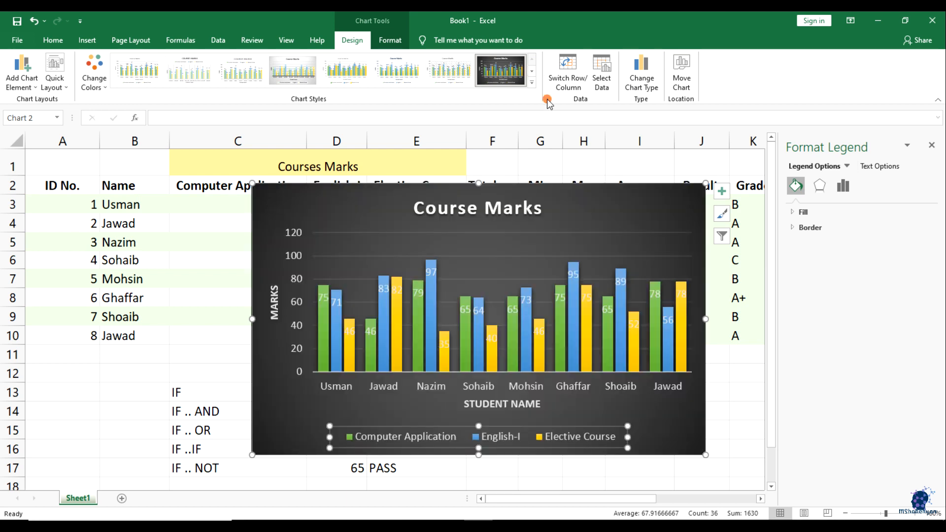
# Switch the chart's rows and columns to compare grouping by course and by student, ending with students on the horizontal axis
pyautogui.click(577, 81)
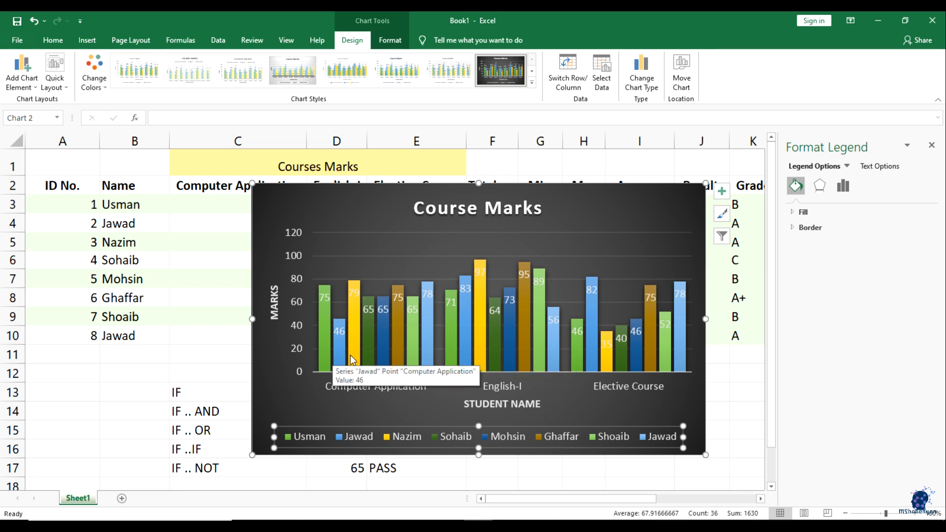
pyautogui.click(334, 386)
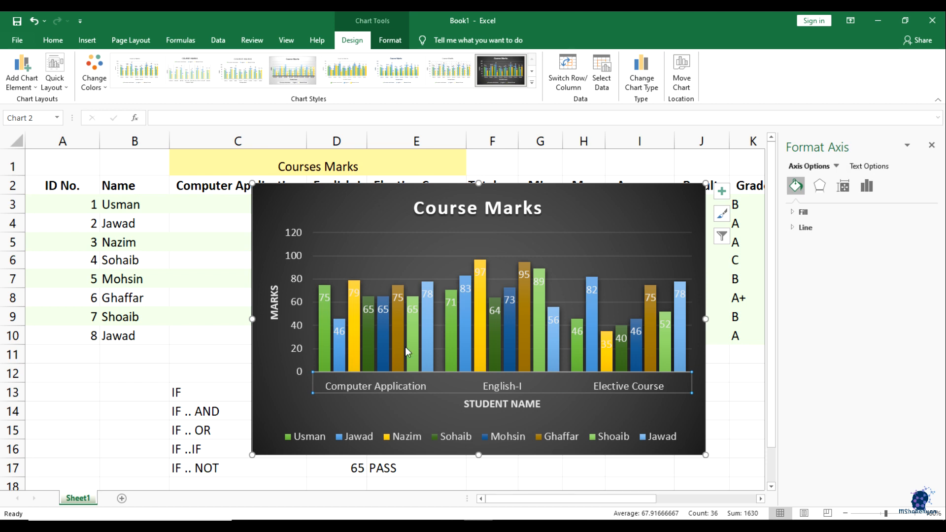
pyautogui.click(567, 69)
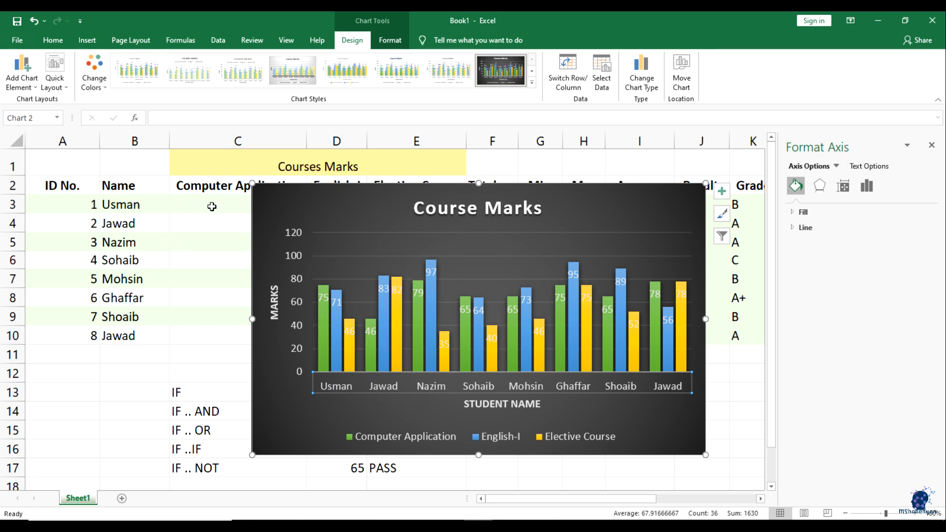
pyautogui.click(568, 74)
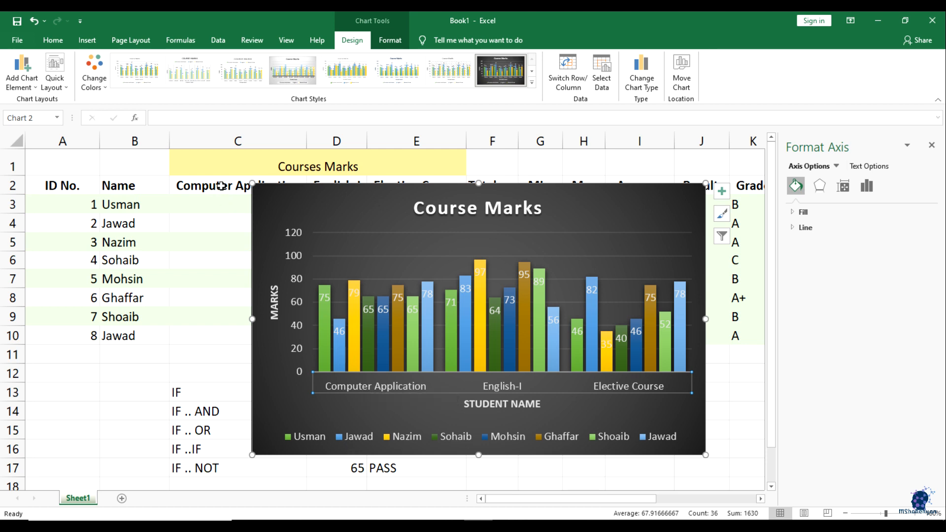
pyautogui.click(371, 337)
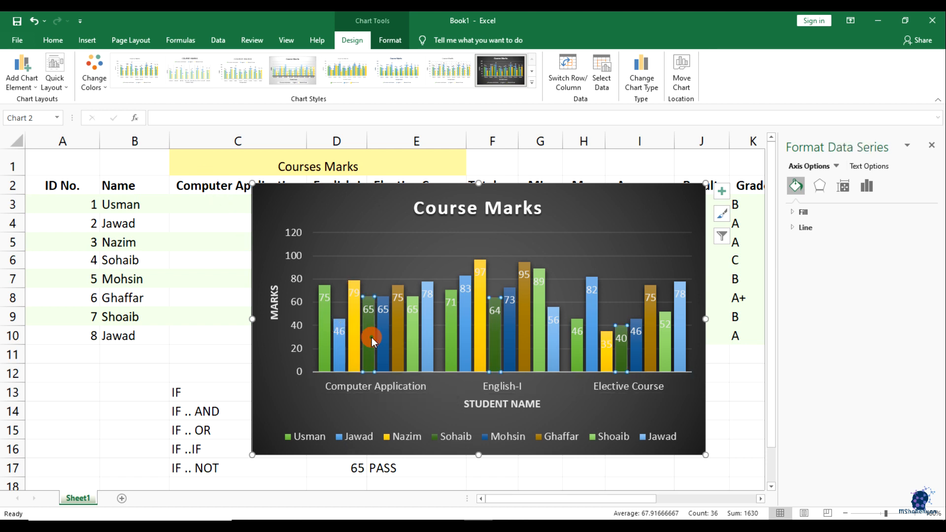
pyautogui.click(476, 328)
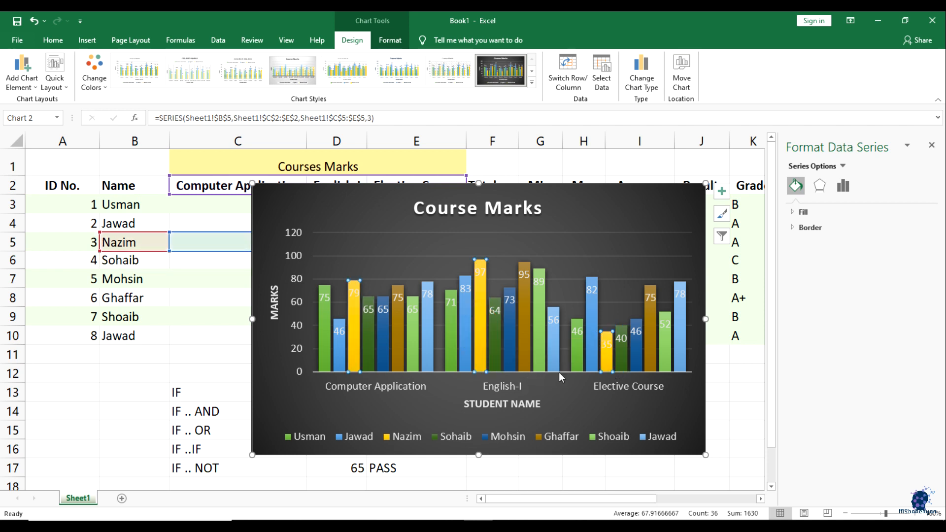
pyautogui.click(568, 74)
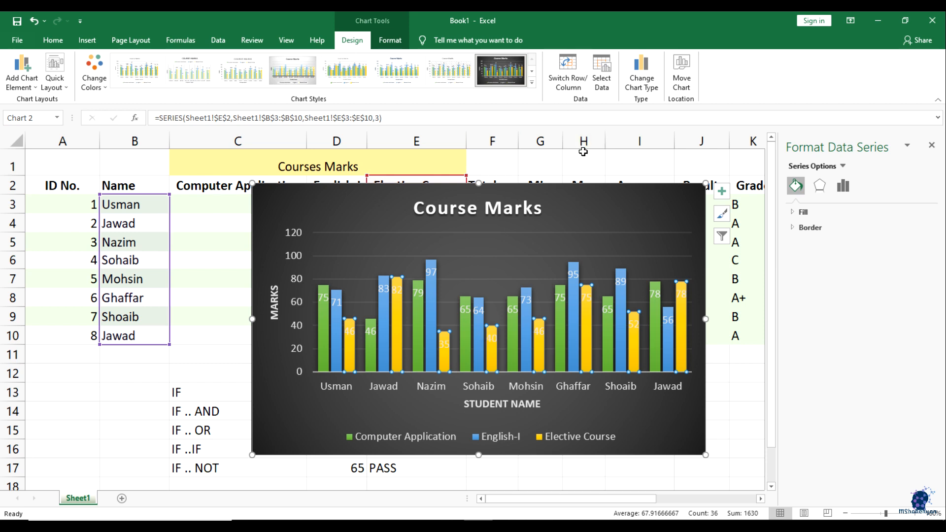
# Try extending the chart data range to =Sheet1!$B$2:$K$10 and cancel the change
pyautogui.click(600, 88)
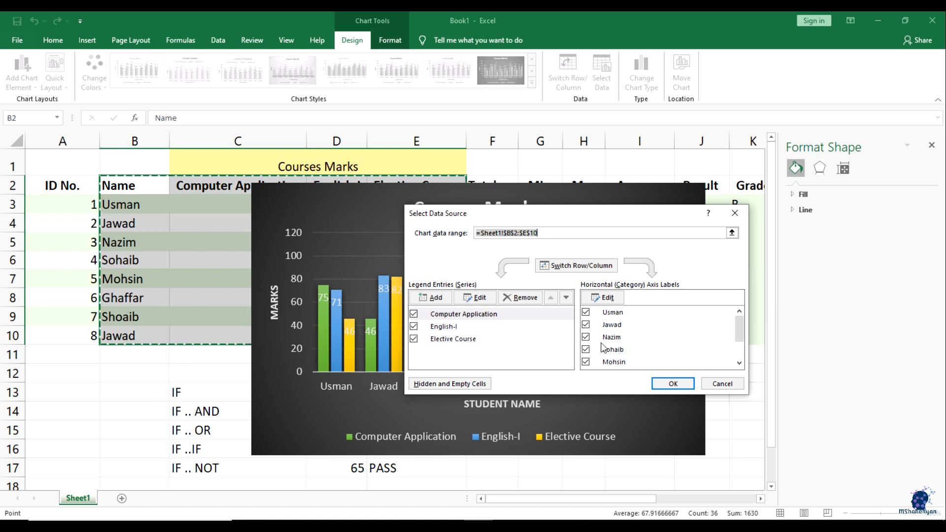
pyautogui.scroll(-1, 629, 339)
pyautogui.scroll(1, 629, 339)
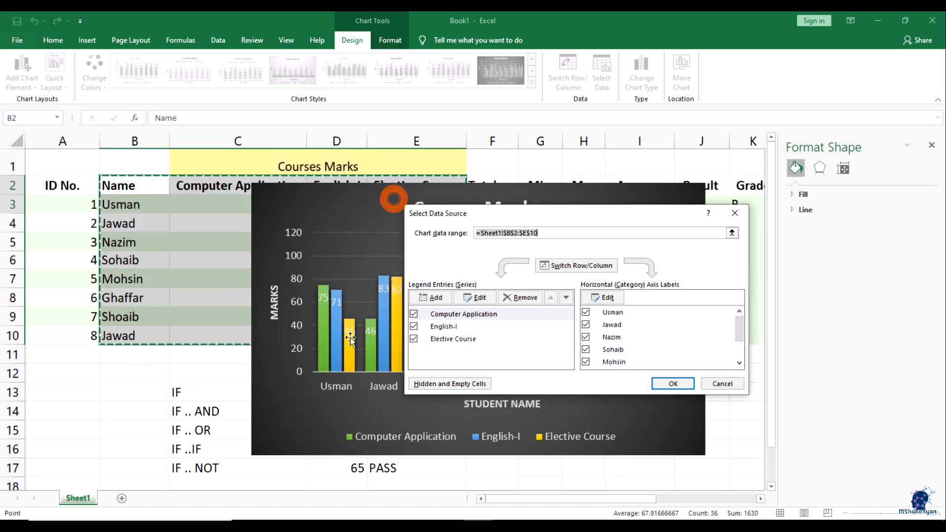
pyautogui.click(157, 204)
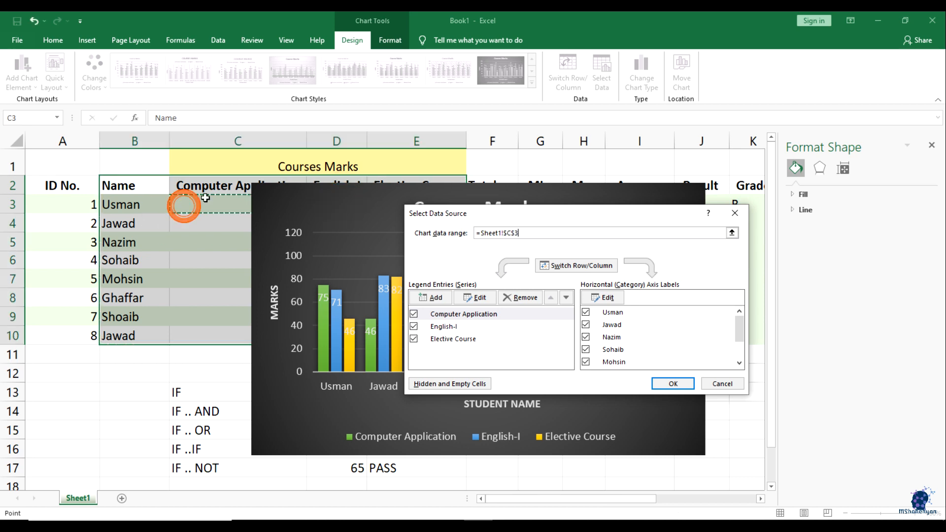
pyautogui.moveTo(130, 178); pyautogui.dragTo(492, 335)
pyautogui.moveTo(133, 185); pyautogui.dragTo(746, 337)
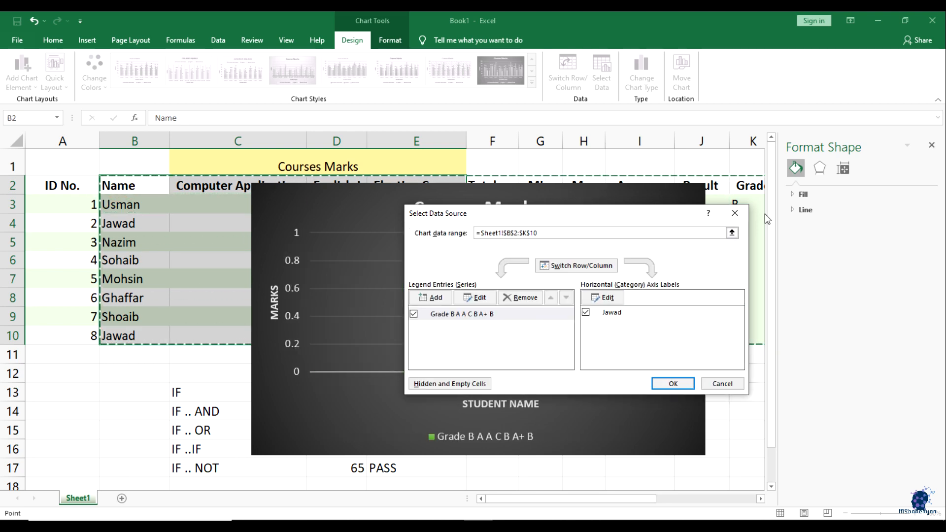
pyautogui.click(722, 383)
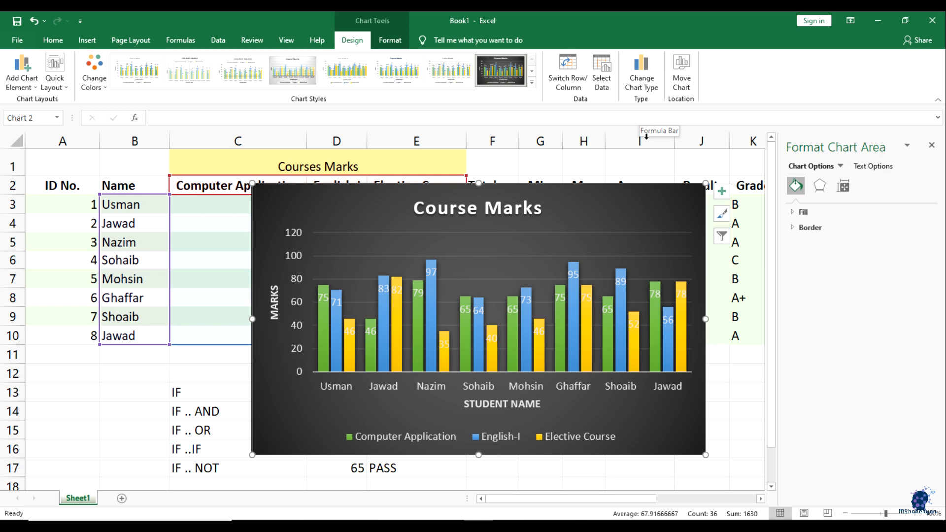
# Change the chart type to 3-D Clustered Column with the students along the horizontal axis
pyautogui.click(641, 74)
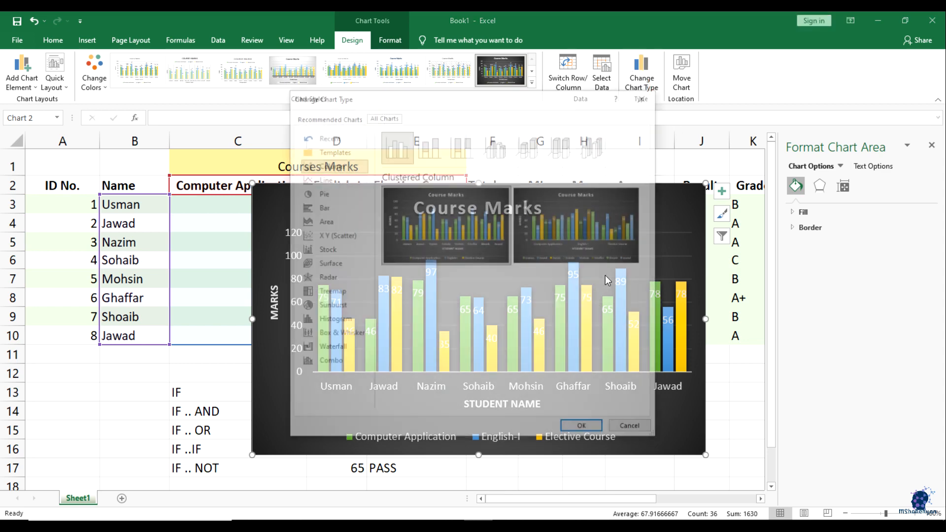
pyautogui.moveTo(490, 213)
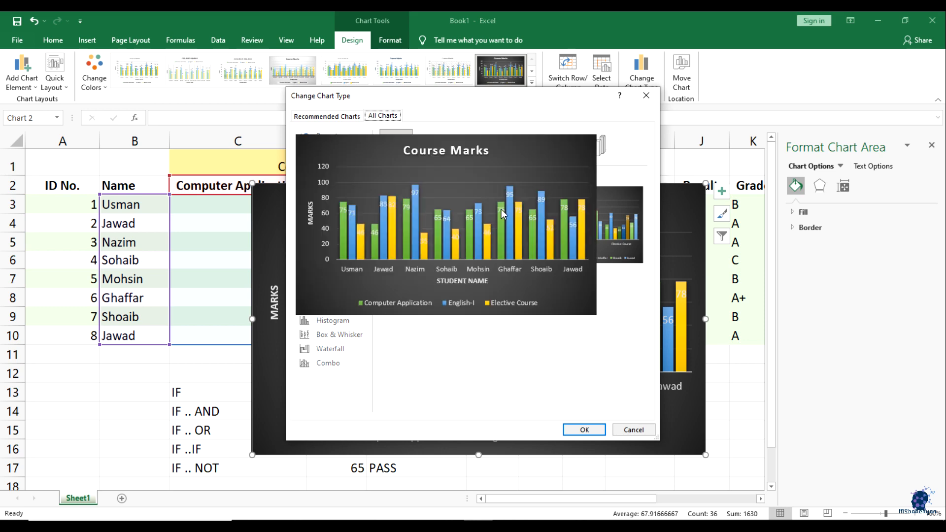
pyautogui.click(462, 146)
pyautogui.click(497, 146)
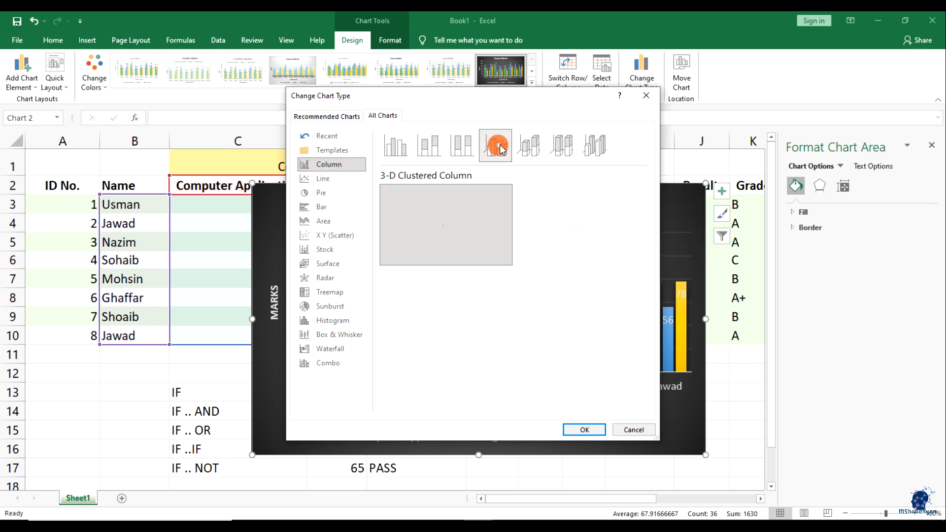
pyautogui.moveTo(530, 222)
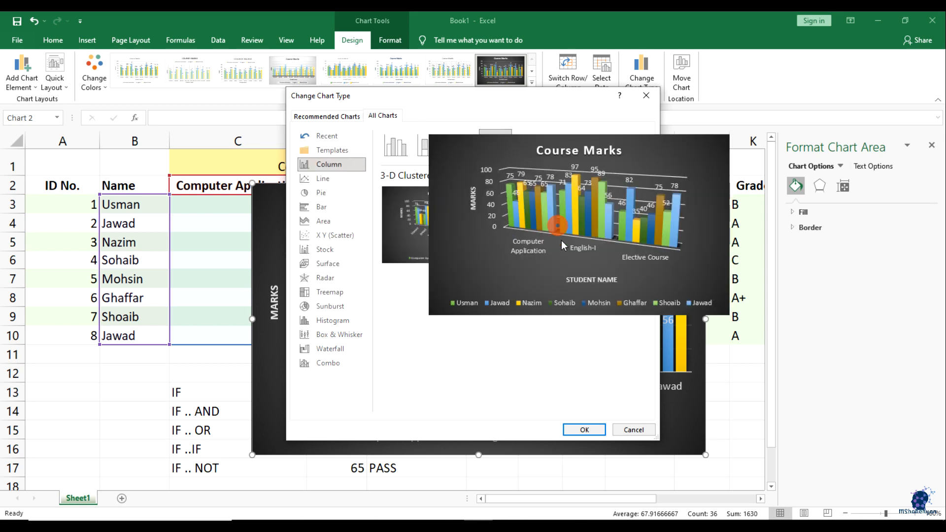
pyautogui.click(427, 238)
pyautogui.doubleClick(425, 260)
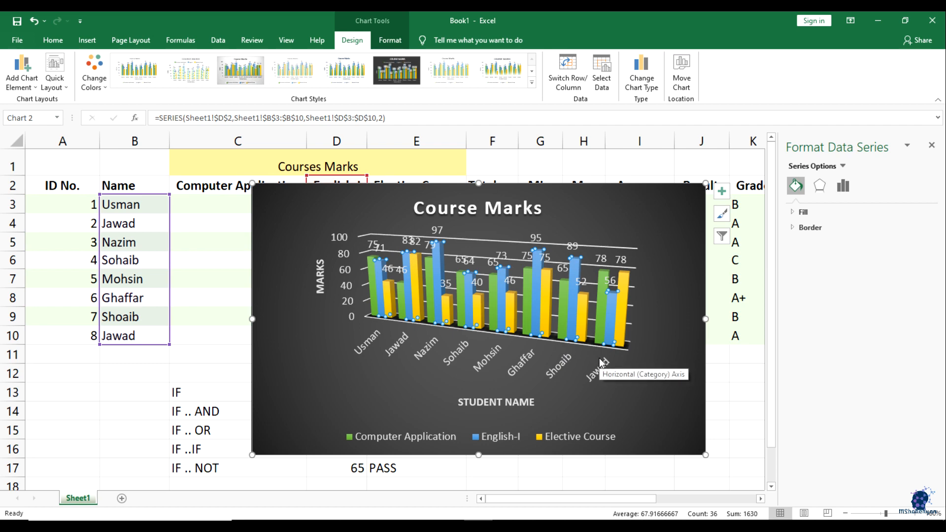
# Browse the column, line and pie chart types and change the chart to Bar of Pie
pyautogui.click(641, 74)
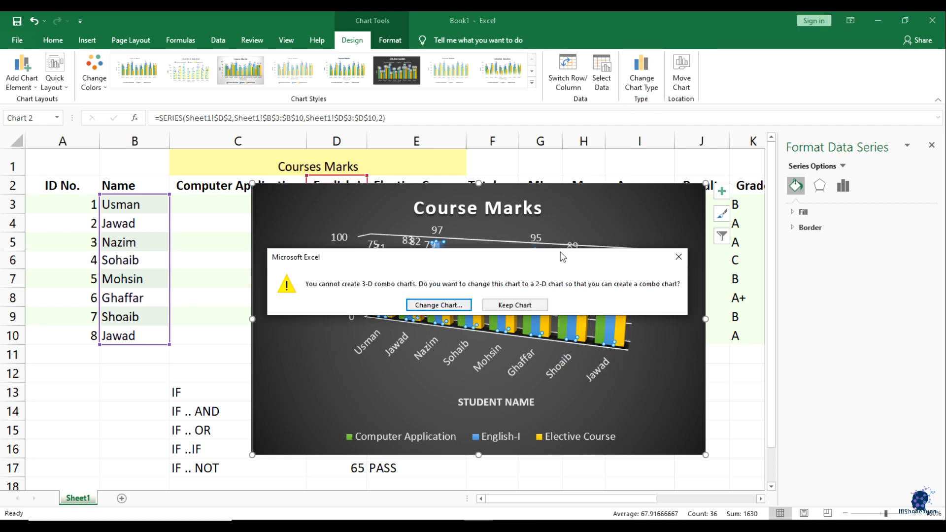
pyautogui.click(446, 302)
pyautogui.click(642, 74)
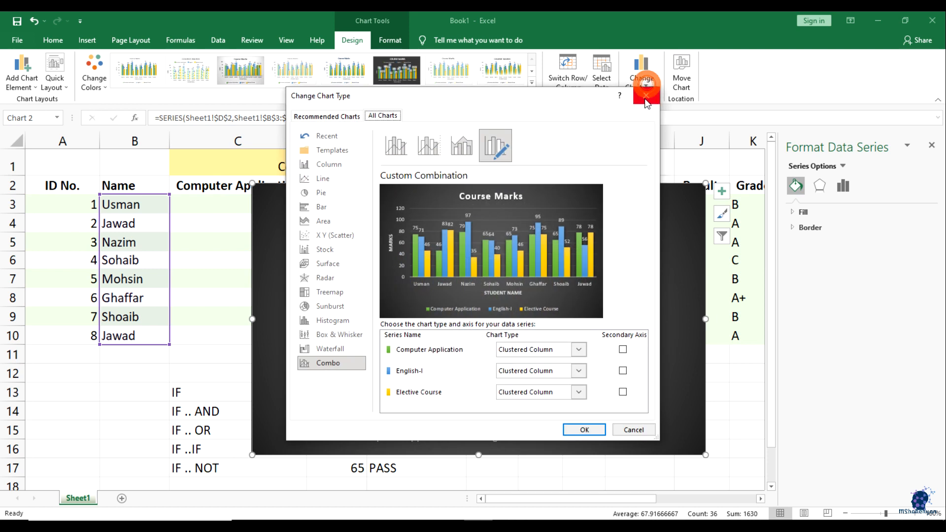
pyautogui.click(327, 164)
pyautogui.click(325, 179)
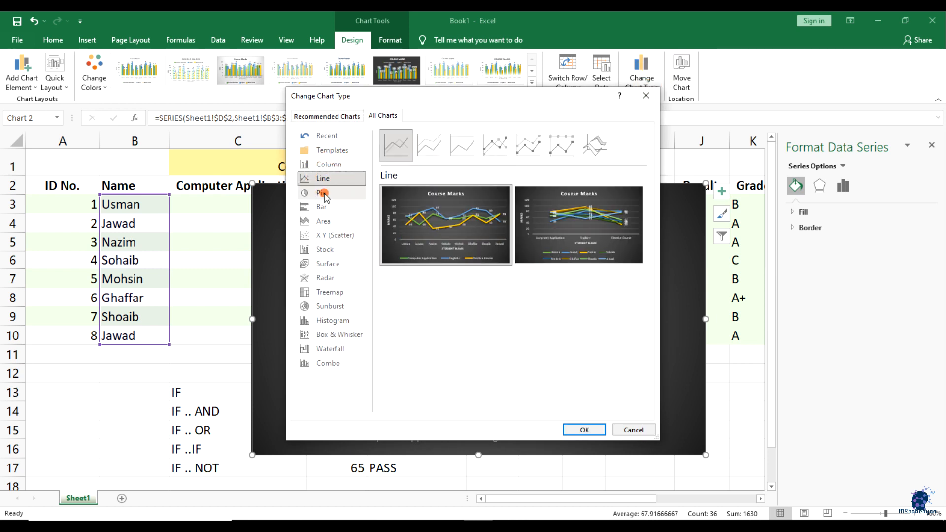
pyautogui.click(323, 192)
pyautogui.click(428, 144)
pyautogui.click(462, 145)
pyautogui.click(488, 146)
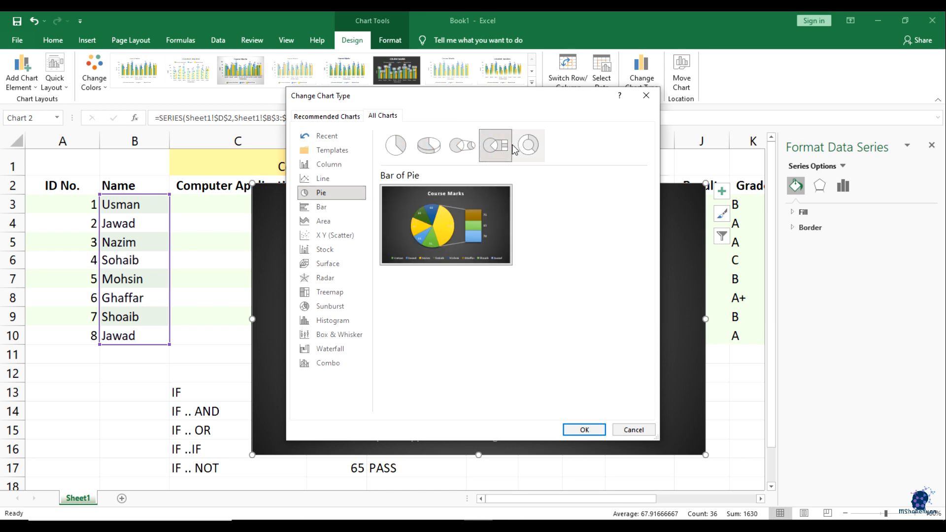
pyautogui.click(478, 217)
pyautogui.click(479, 216)
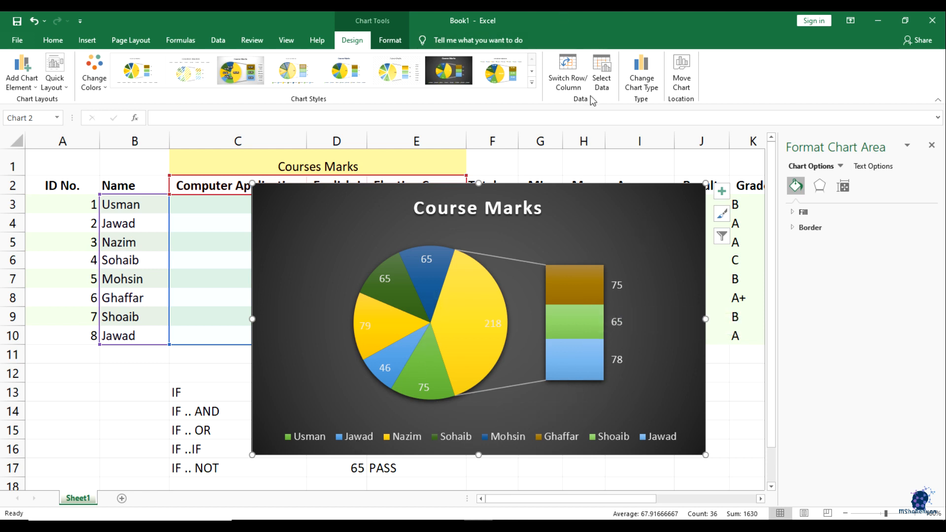
# Try two light chart styles on the pie chart and return it to the dark gradient style
pyautogui.click(302, 65)
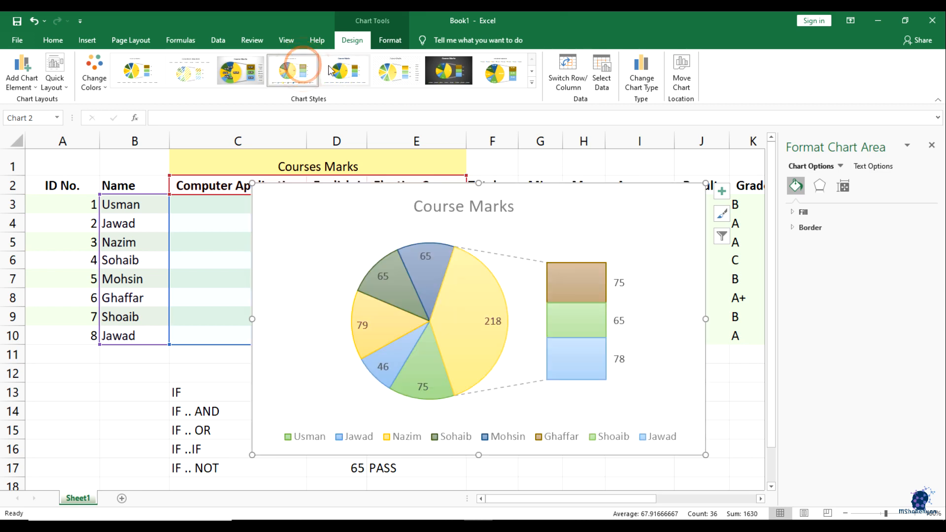
pyautogui.click(332, 66)
pyautogui.click(449, 71)
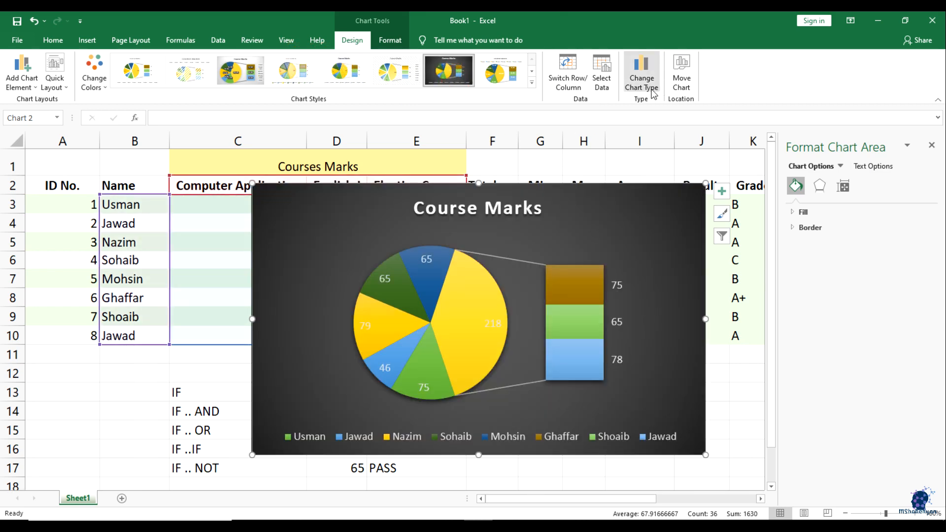
# Change the chart type to Clustered Bar with the courses along the vertical axis
pyautogui.click(641, 74)
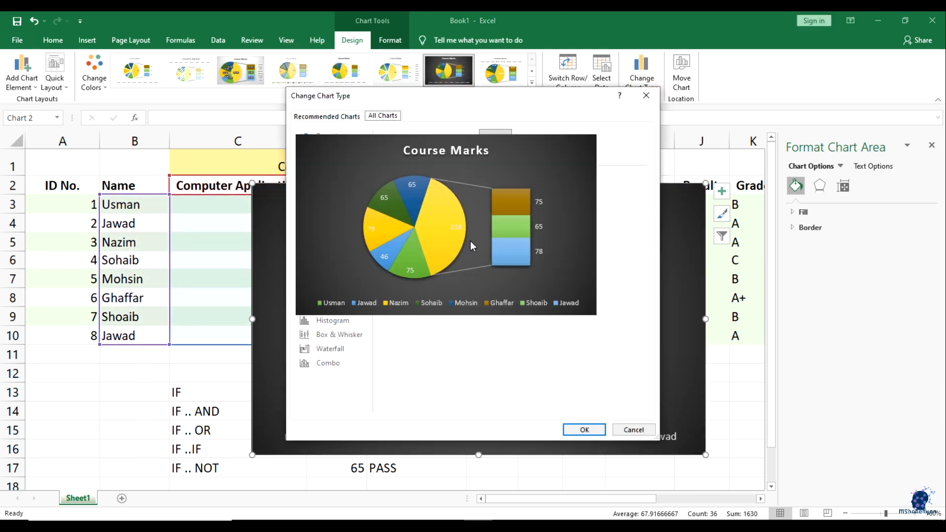
pyautogui.click(315, 205)
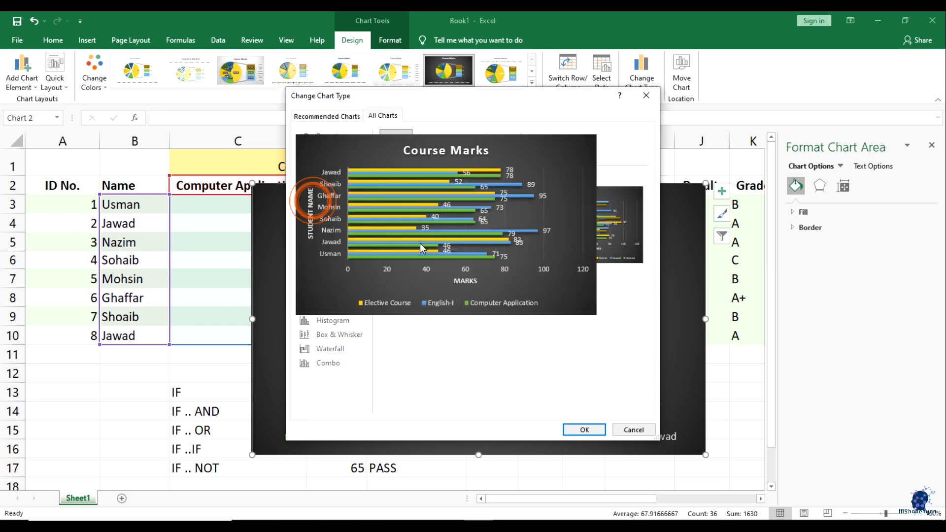
pyautogui.click(559, 244)
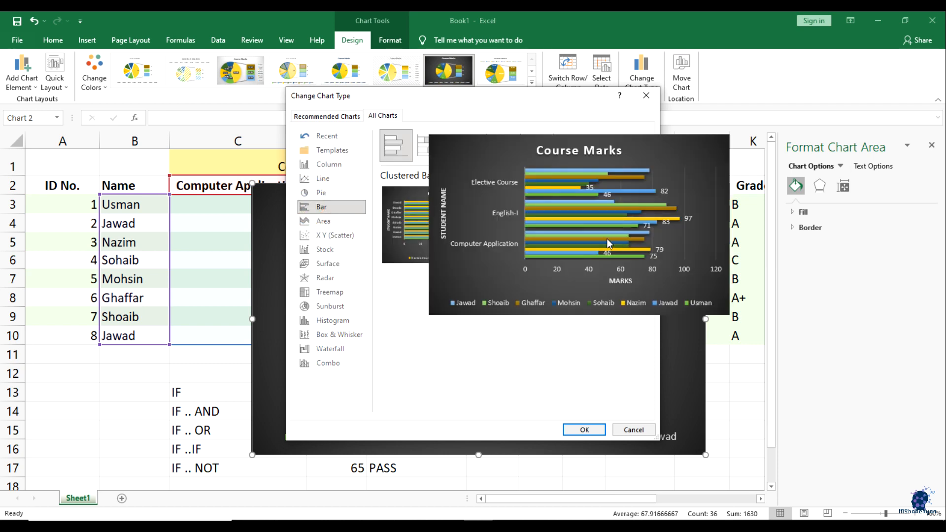
pyautogui.doubleClick(571, 232)
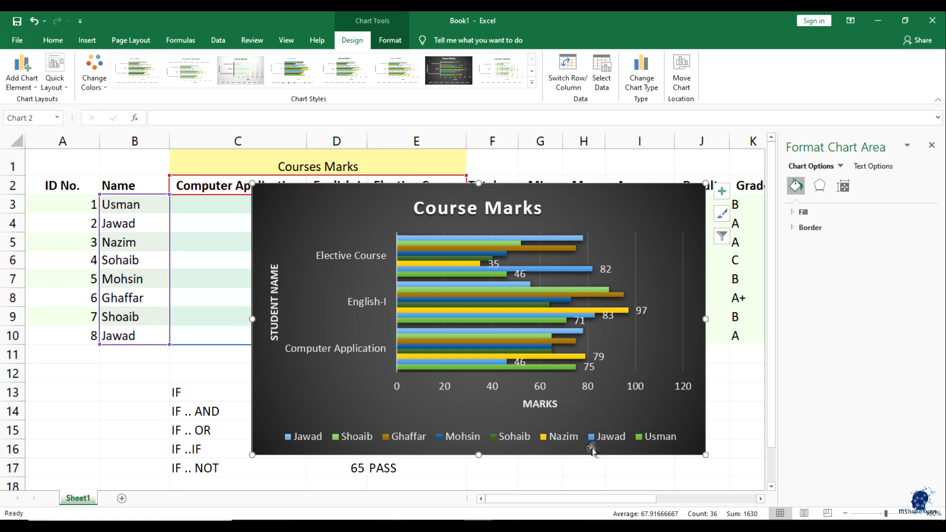
# Apply the light chart style with fading bars and a capitalised title to the whole bar chart
pyautogui.click(398, 302)
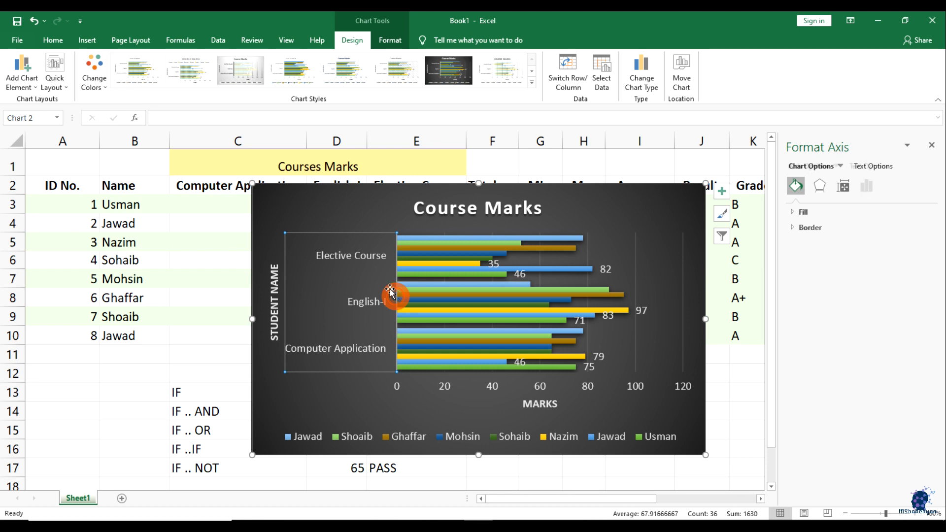
pyautogui.click(384, 193)
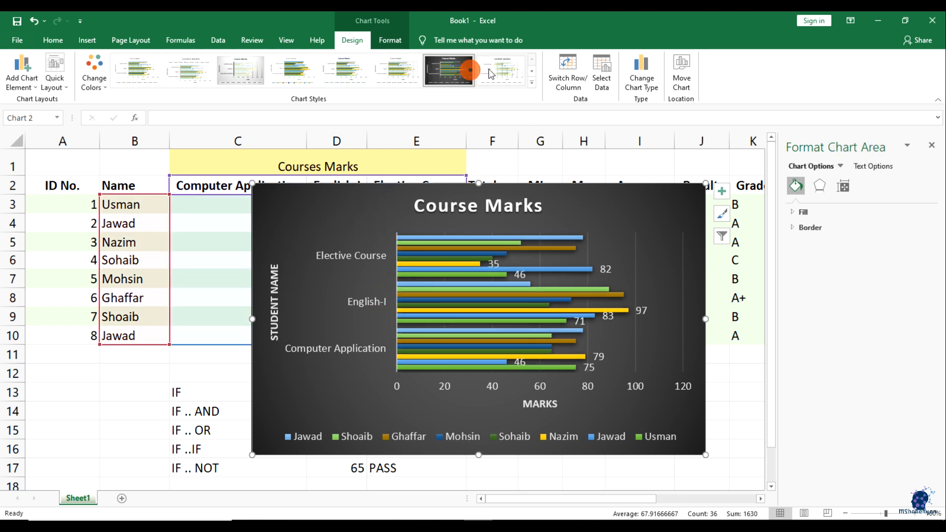
pyautogui.click(490, 71)
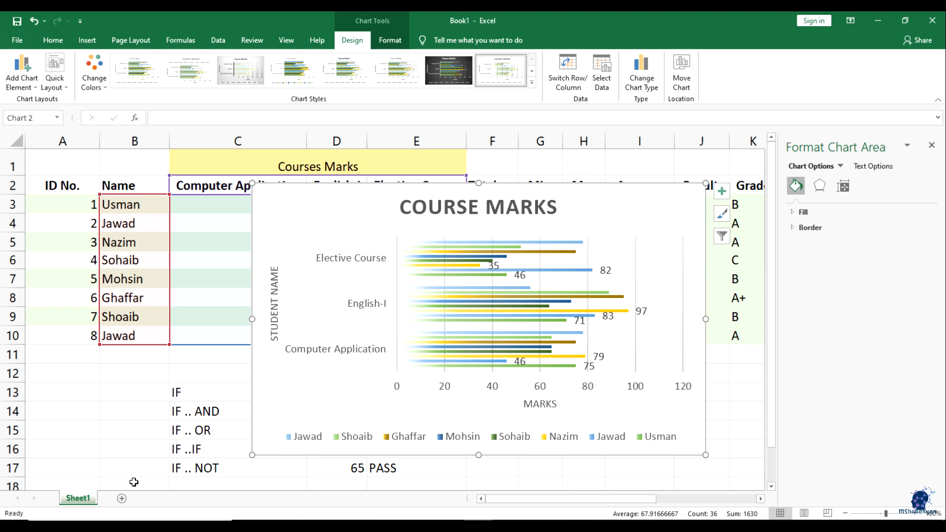
# Add a new worksheet and move the chart from Sheet1 to it as an object in Sheet3
pyautogui.click(122, 498)
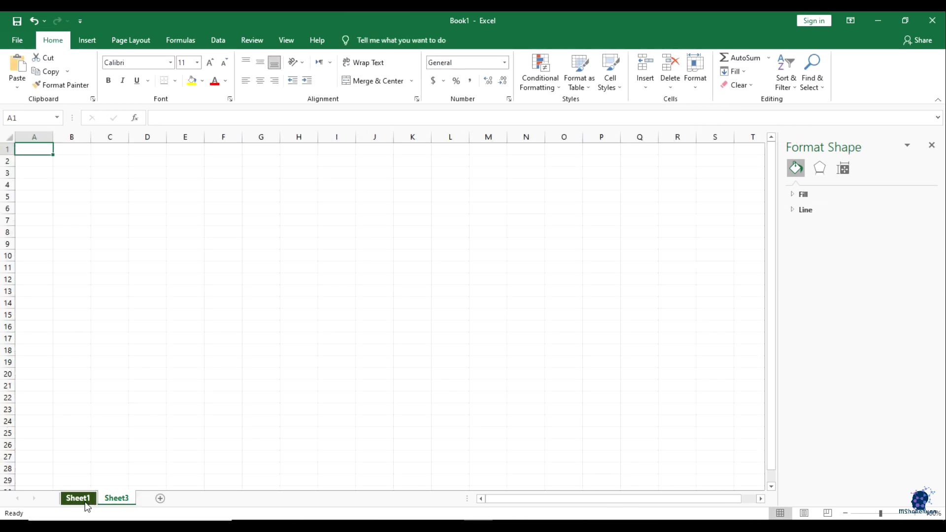
pyautogui.click(81, 499)
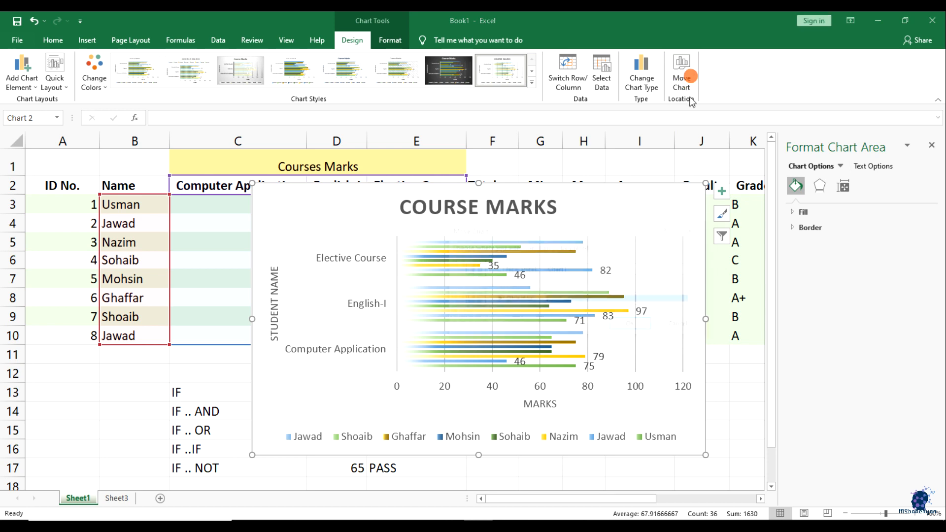
pyautogui.click(682, 75)
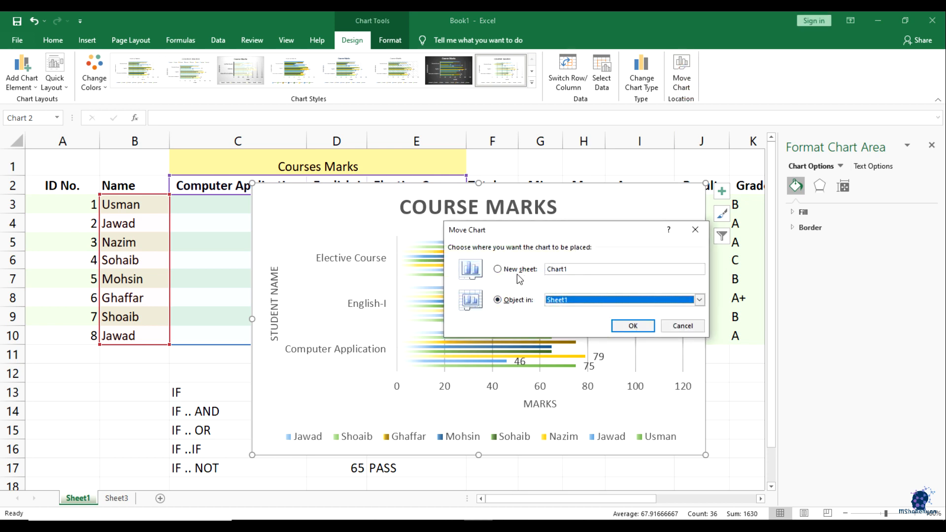
pyautogui.click(518, 301)
pyautogui.click(602, 302)
pyautogui.click(572, 317)
pyautogui.click(618, 325)
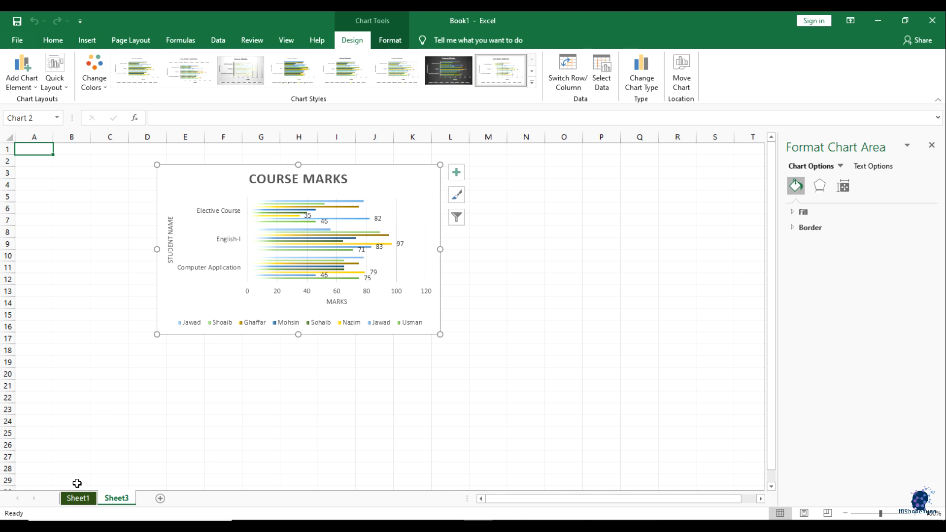
# Examine Sheet1 and Sheet3 to check where the chart is located and what the original sheet contains
pyautogui.click(79, 498)
pyautogui.click(119, 498)
pyautogui.moveTo(279, 350); pyautogui.dragTo(283, 346)
pyautogui.click(290, 255)
pyautogui.click(244, 234)
pyautogui.click(184, 185)
pyautogui.click(70, 498)
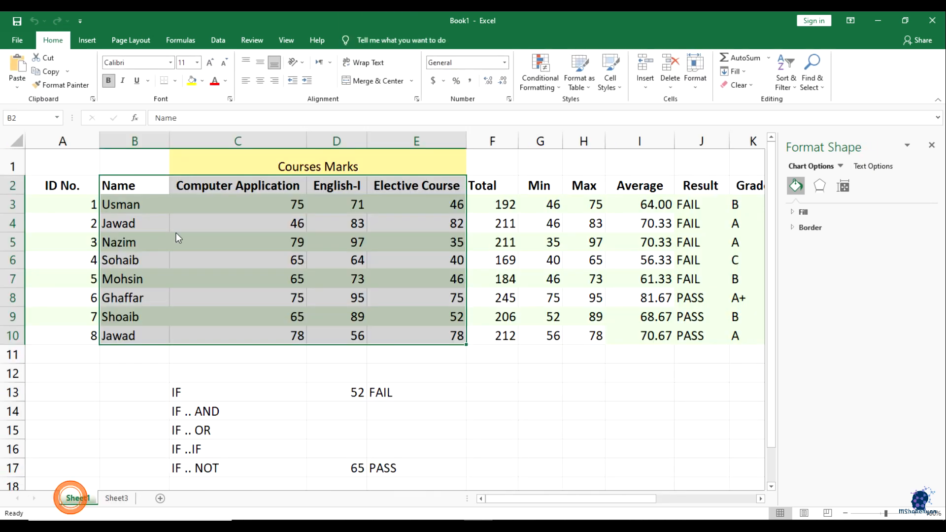
pyautogui.click(319, 254)
pyautogui.click(290, 247)
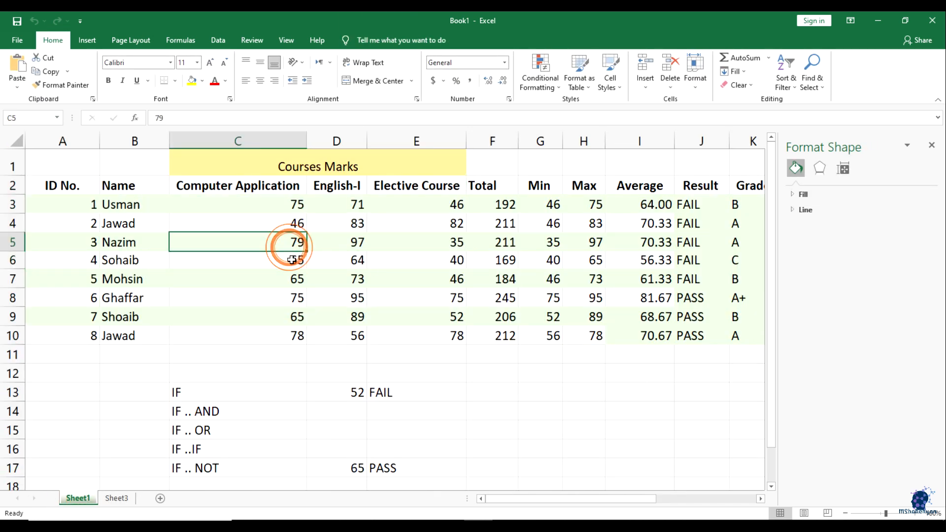
# Enlarge the chart on Sheet3 until its lower-right corner reaches about cell P27
pyautogui.click(117, 498)
pyautogui.moveTo(439, 335); pyautogui.dragTo(524, 396)
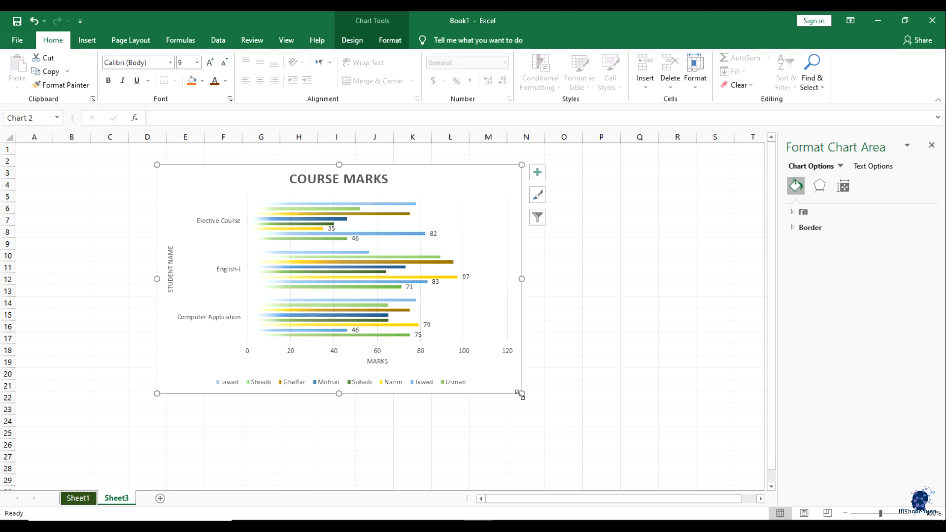
pyautogui.moveTo(521, 393); pyautogui.dragTo(607, 457)
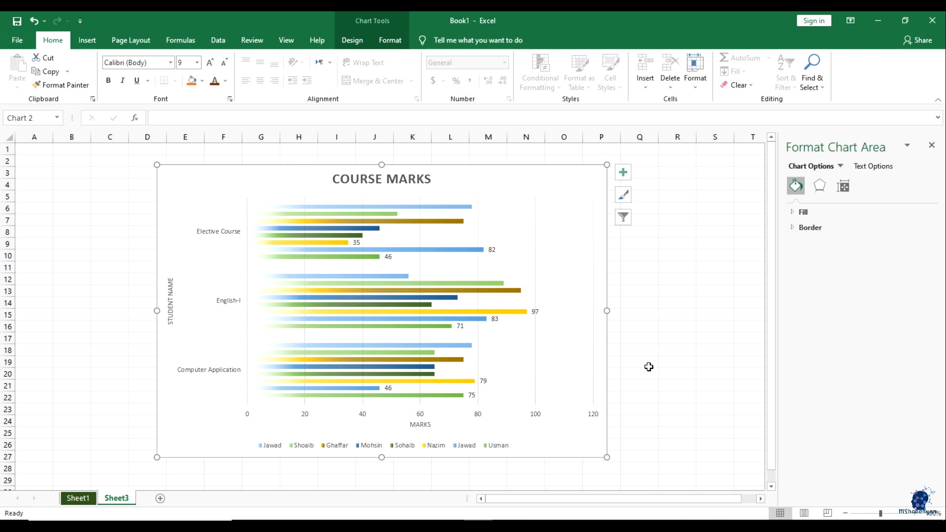
# Apply the chart style with a light gray gradient background and data labels inside the bar ends
pyautogui.click(555, 193)
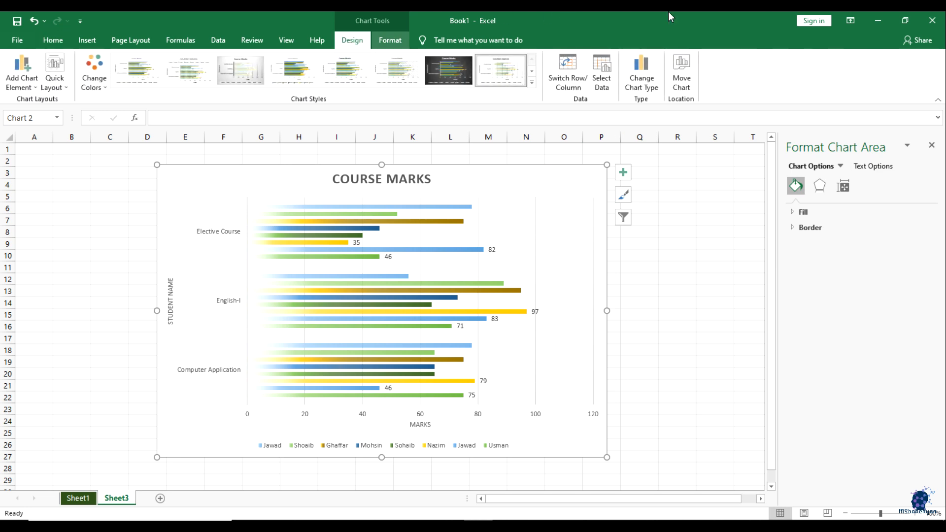
pyautogui.click(345, 70)
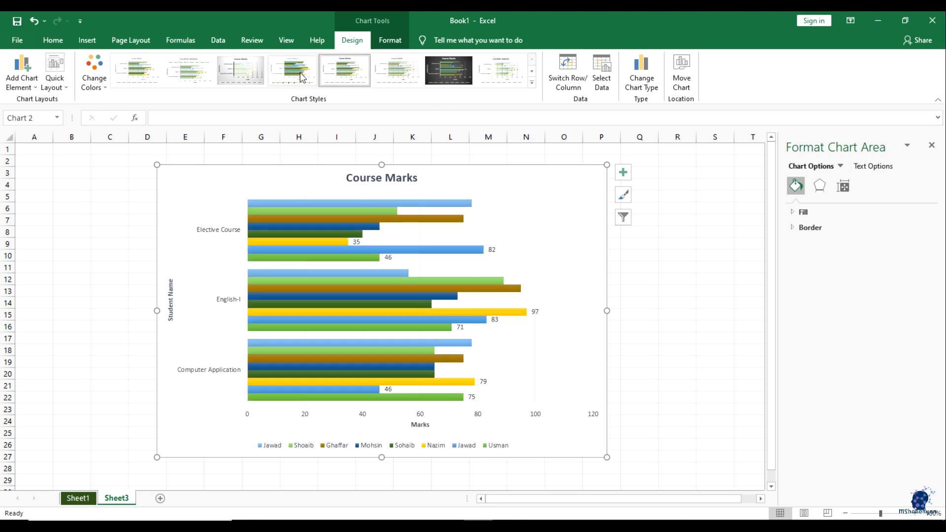
pyautogui.click(240, 70)
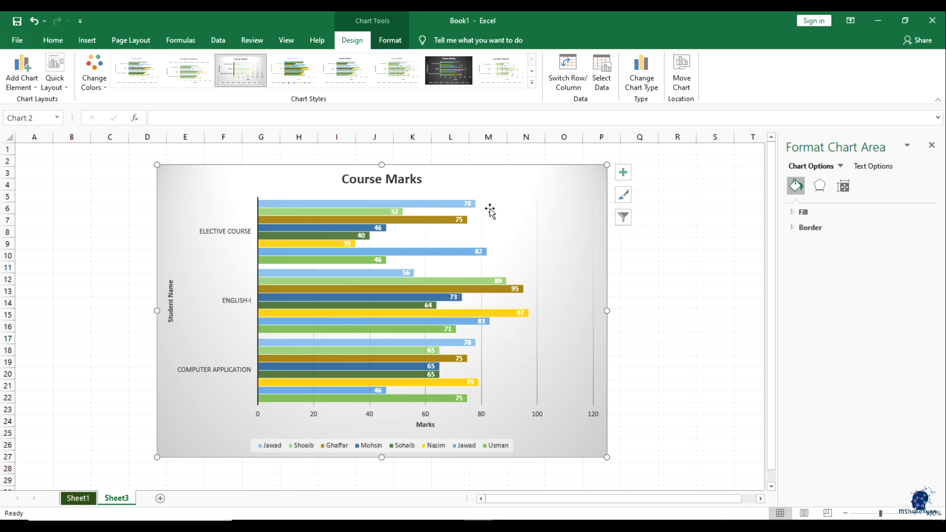
# Reopen the chart area's formatting options and expand its fill settings
pyautogui.click(932, 145)
pyautogui.rightClick(223, 187)
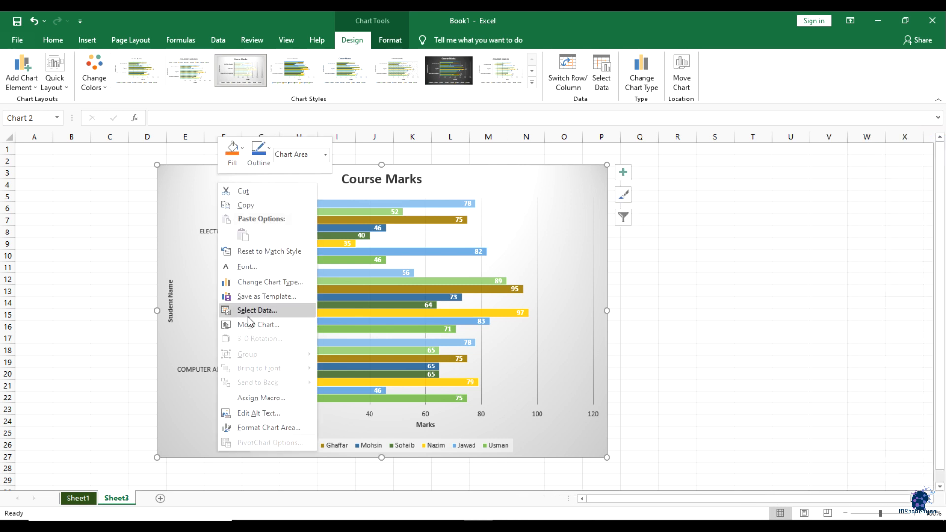
pyautogui.click(284, 428)
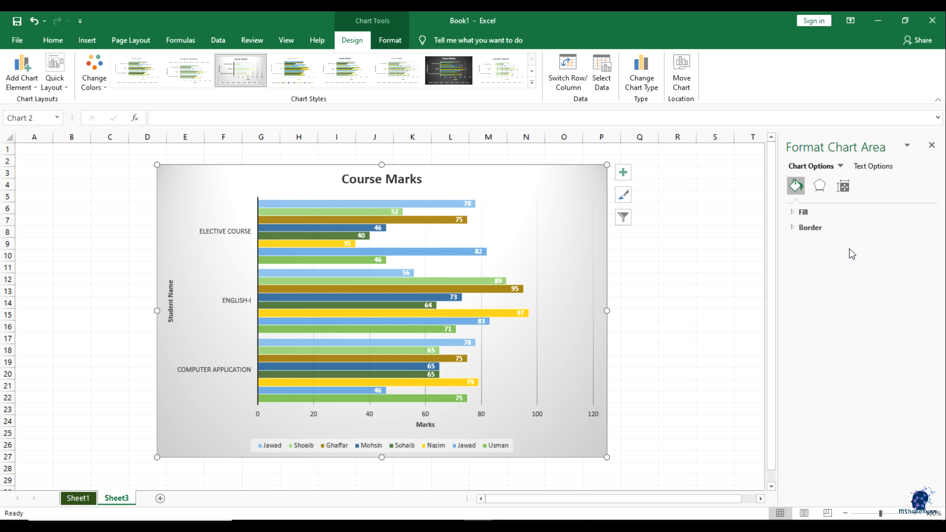
pyautogui.click(795, 212)
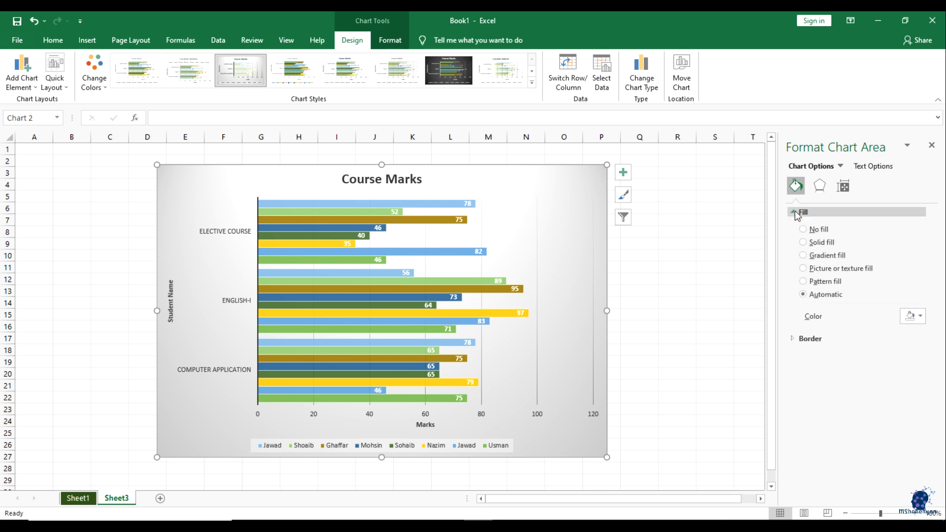
# Give the chart area a picture or texture fill
pyautogui.click(805, 268)
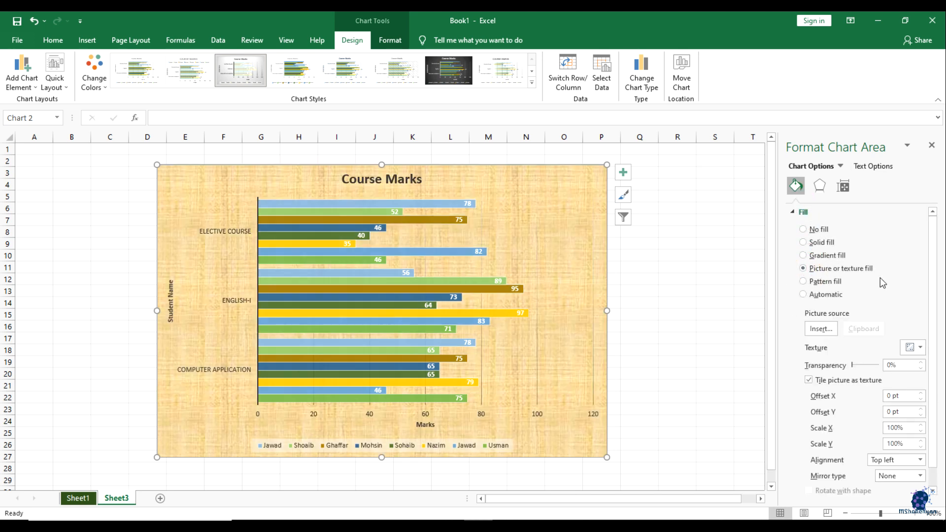
pyautogui.scroll(-1, 857, 349)
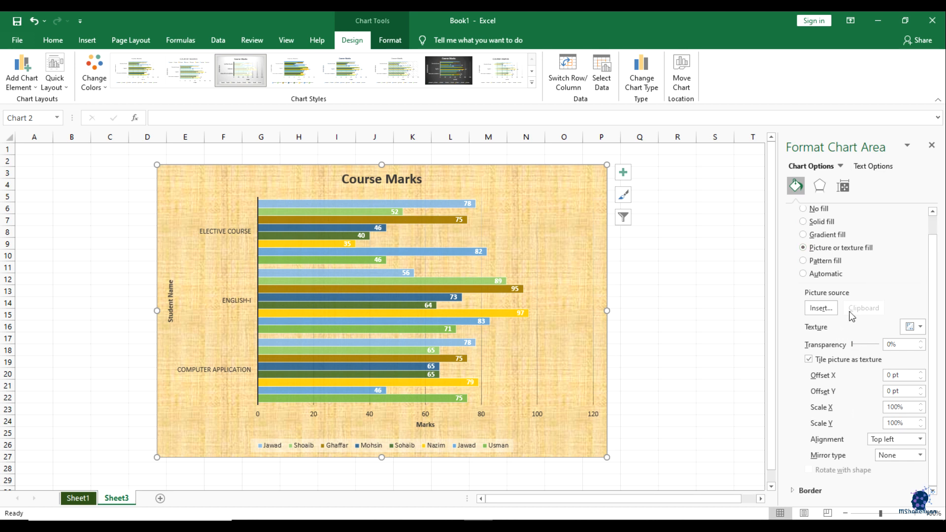
pyautogui.scroll(1, 855, 364)
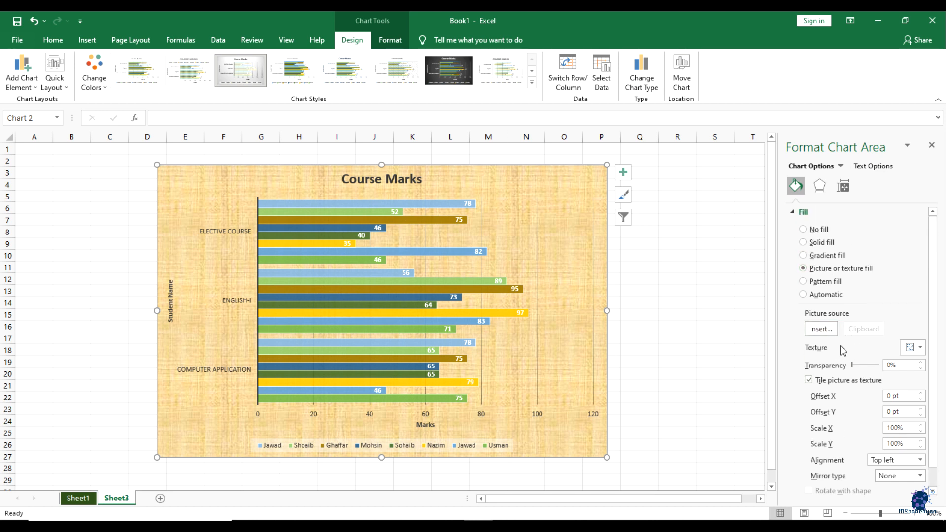
# Try the gradient fill and several pattern fills on the chart area
pyautogui.click(817, 257)
pyautogui.click(814, 281)
pyautogui.click(851, 388)
pyautogui.click(856, 374)
pyautogui.click(869, 373)
pyautogui.click(871, 346)
pyautogui.click(855, 346)
pyautogui.click(847, 376)
pyautogui.click(893, 417)
pyautogui.click(913, 417)
pyautogui.click(913, 433)
pyautogui.click(855, 433)
# Return the chart area to the picture or texture fill, open the picture sources and cancel inserting a picture
pyautogui.click(804, 268)
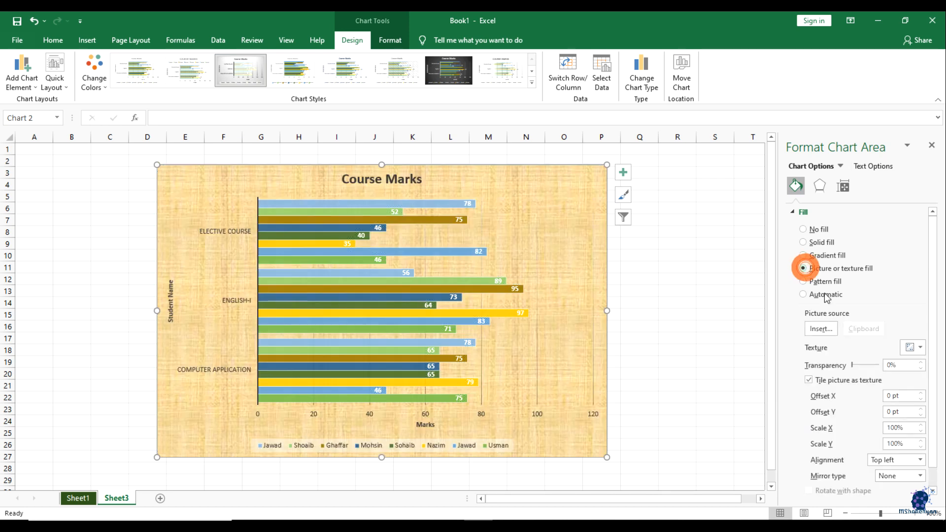
pyautogui.click(831, 334)
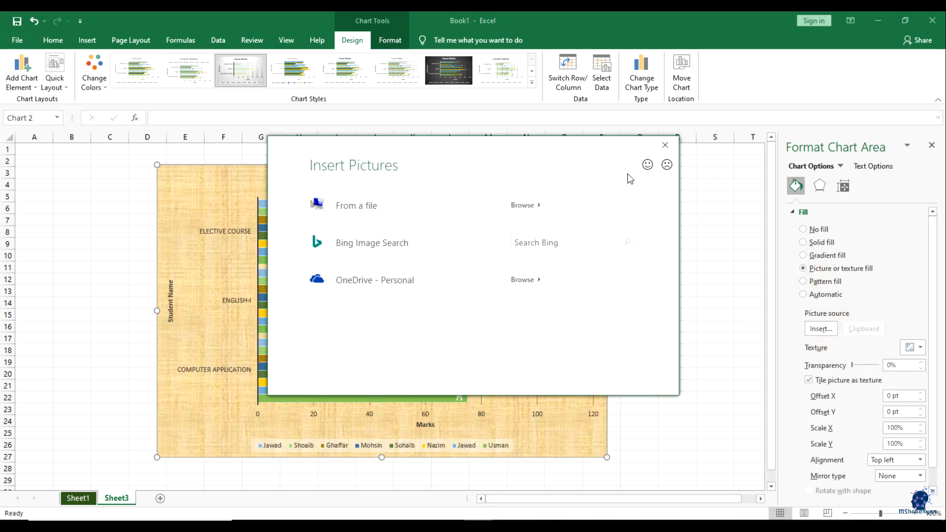
pyautogui.click(665, 146)
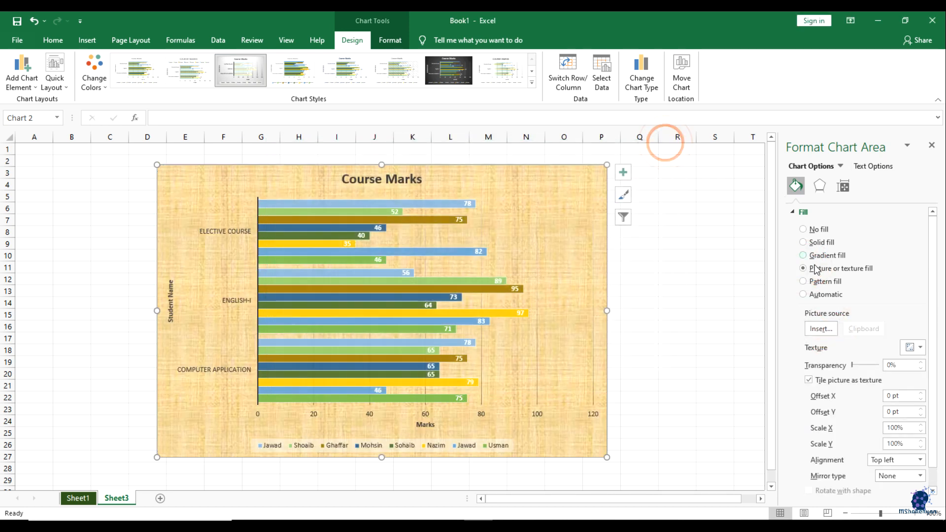
# Set the chart area to a gradient fill and move a gradient stop to the 35% position
pyautogui.click(818, 257)
pyautogui.moveTo(864, 404); pyautogui.dragTo(847, 404)
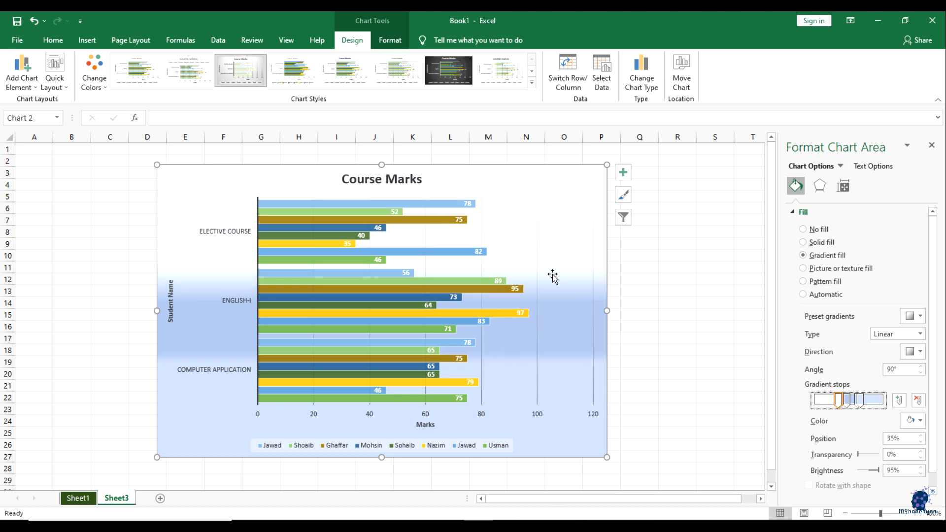
# Move the gradient stop to the 30% position, check the effects and size settings, and close the chart area formatting
pyautogui.scroll(-1, 860, 397)
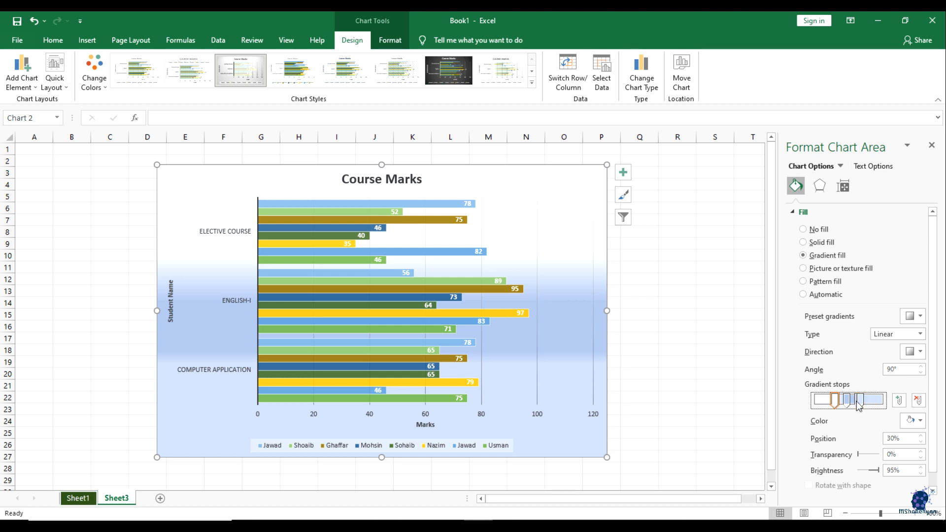
pyautogui.click(819, 186)
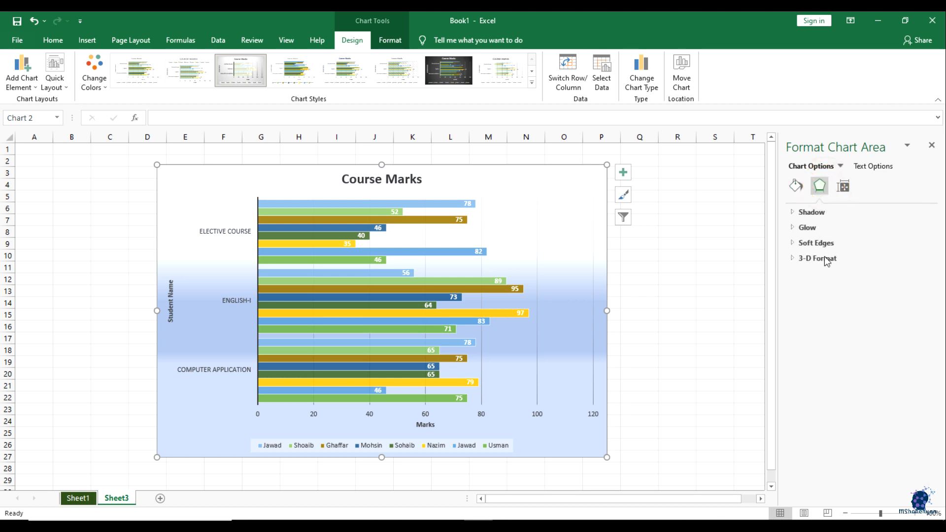
pyautogui.click(843, 185)
pyautogui.click(796, 187)
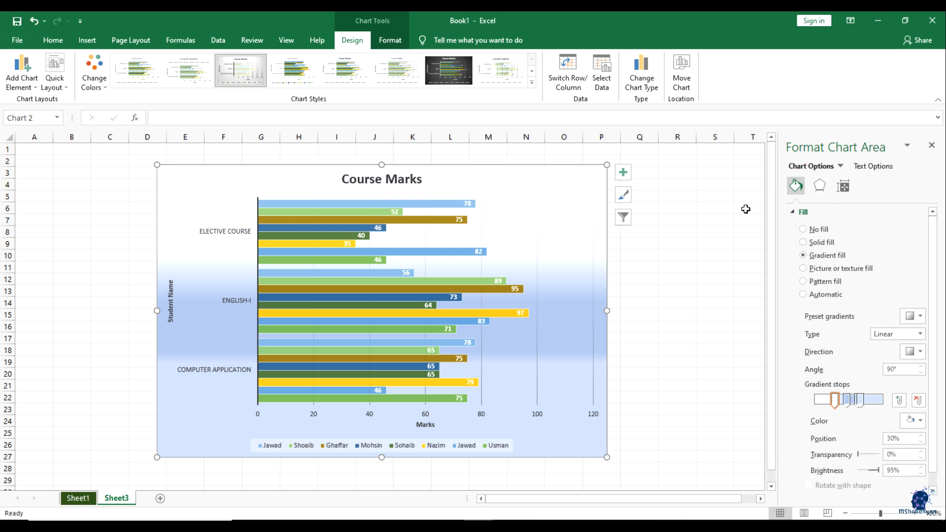
pyautogui.click(932, 145)
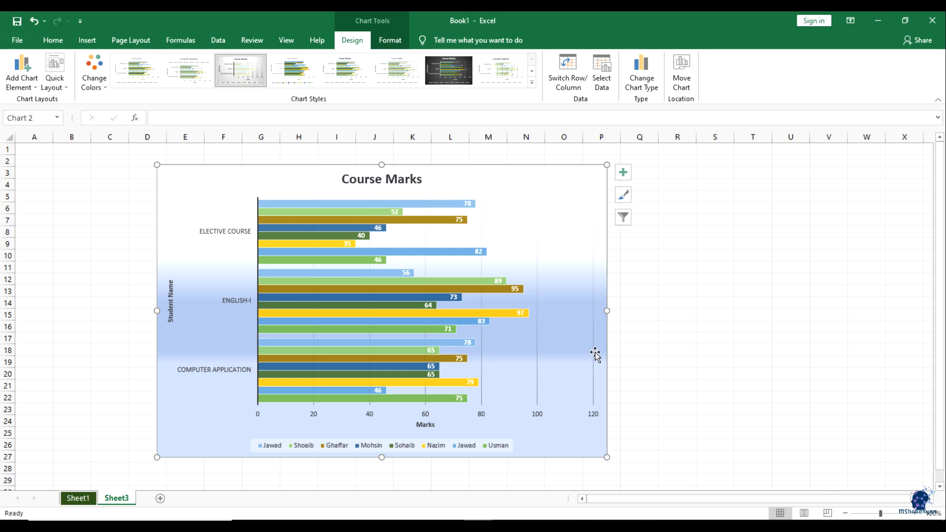
pyautogui.click(84, 42)
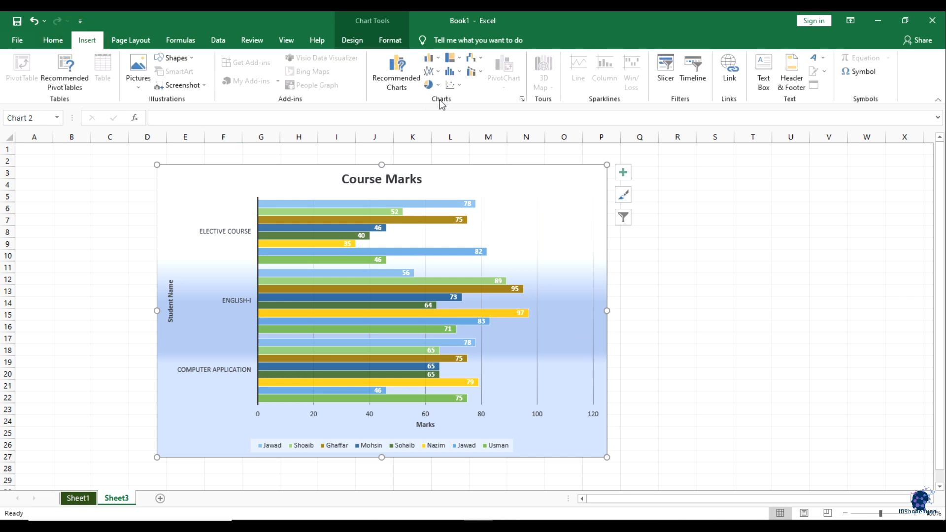
pyautogui.click(458, 90)
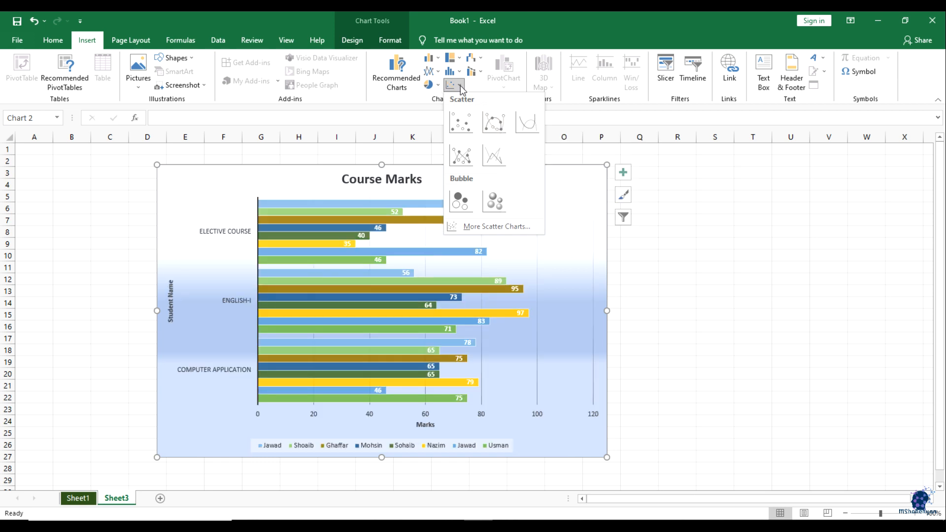
pyautogui.click(452, 84)
pyautogui.click(121, 217)
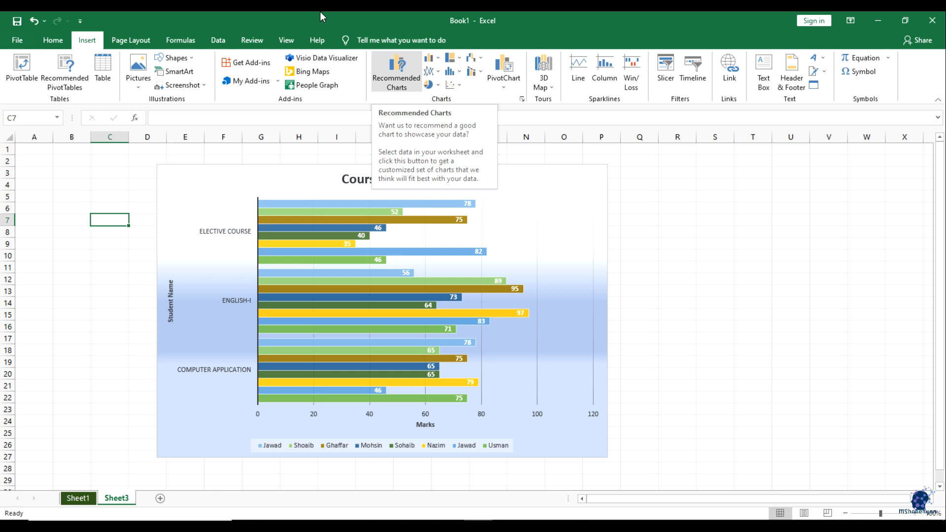
# Browse the recommended PivotTables for the marks table on Sheet1 and cancel without inserting one
pyautogui.click(78, 498)
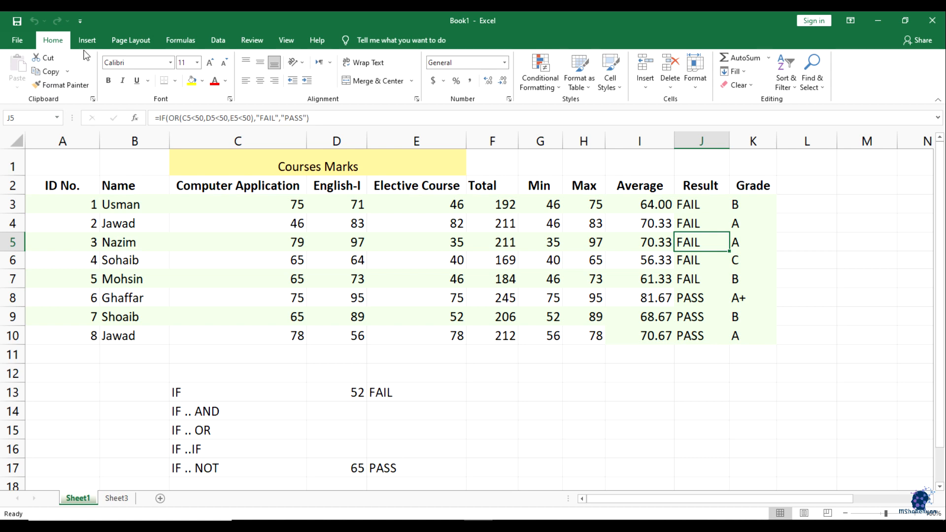
pyautogui.click(87, 41)
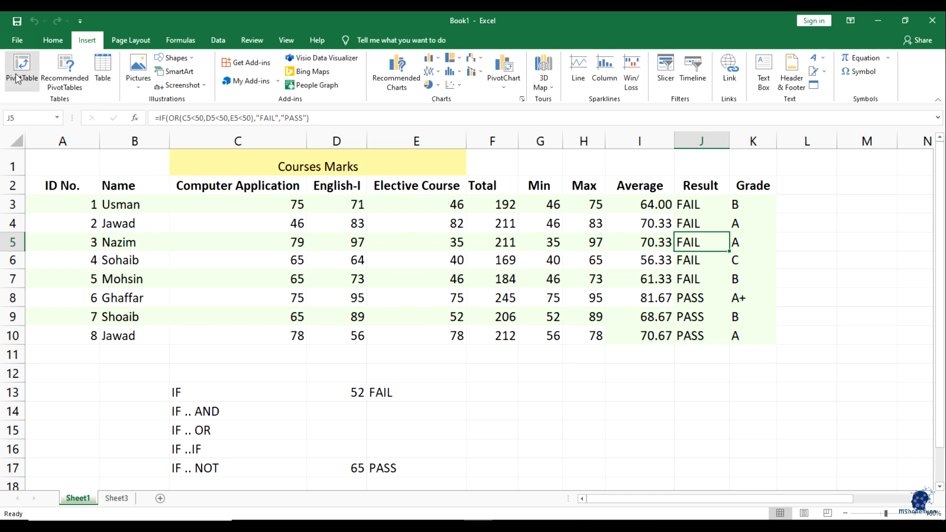
pyautogui.click(65, 71)
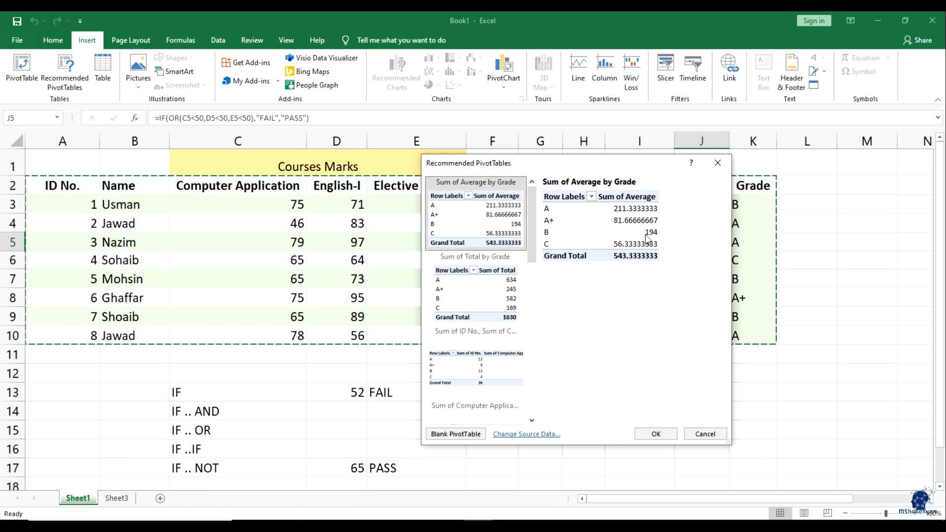
pyautogui.click(447, 289)
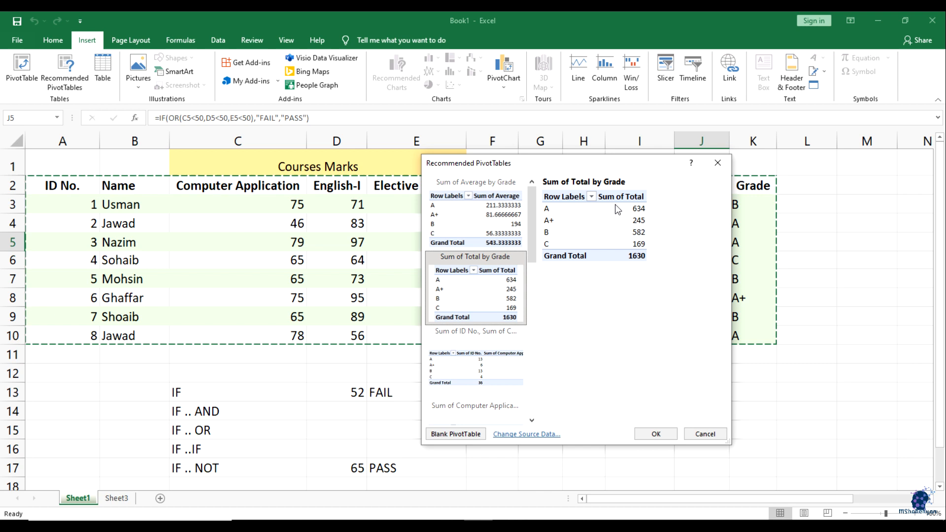
pyautogui.click(482, 355)
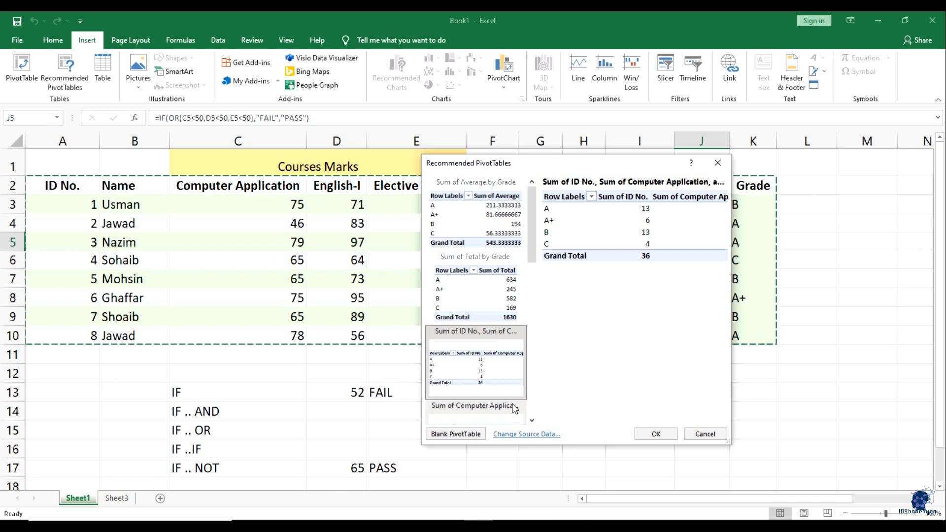
pyautogui.scroll(-5, 492, 384)
pyautogui.click(488, 394)
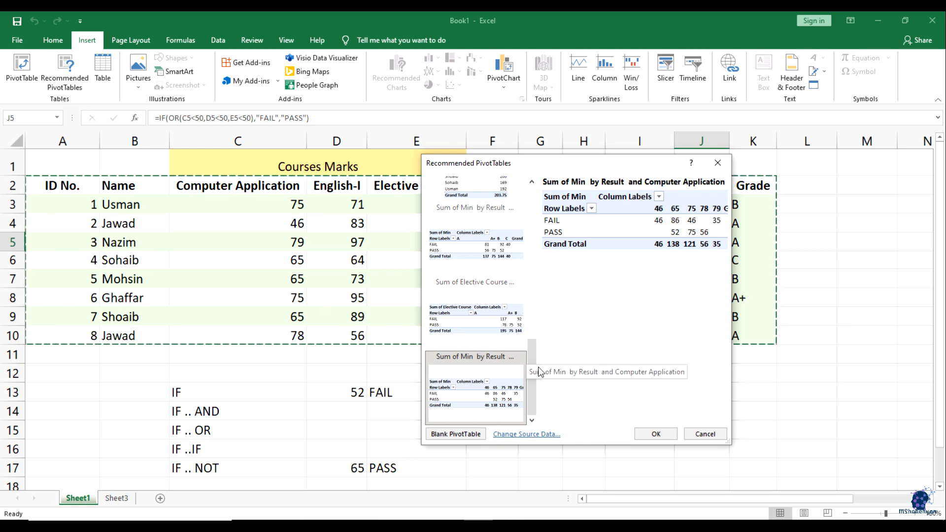
pyautogui.click(702, 434)
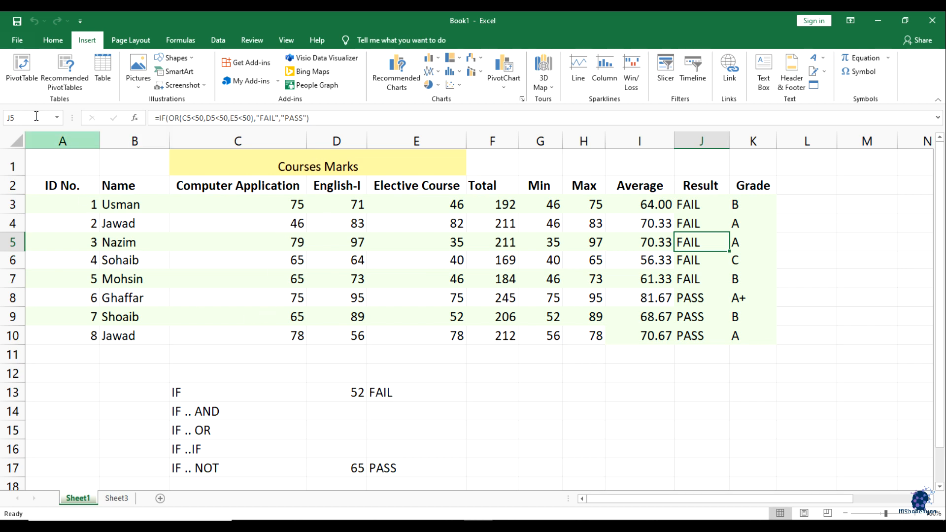
# Create a PivotTable from Sheet1 range A2:K10 on a new worksheet, with Name as rows and Total as values
pyautogui.click(18, 74)
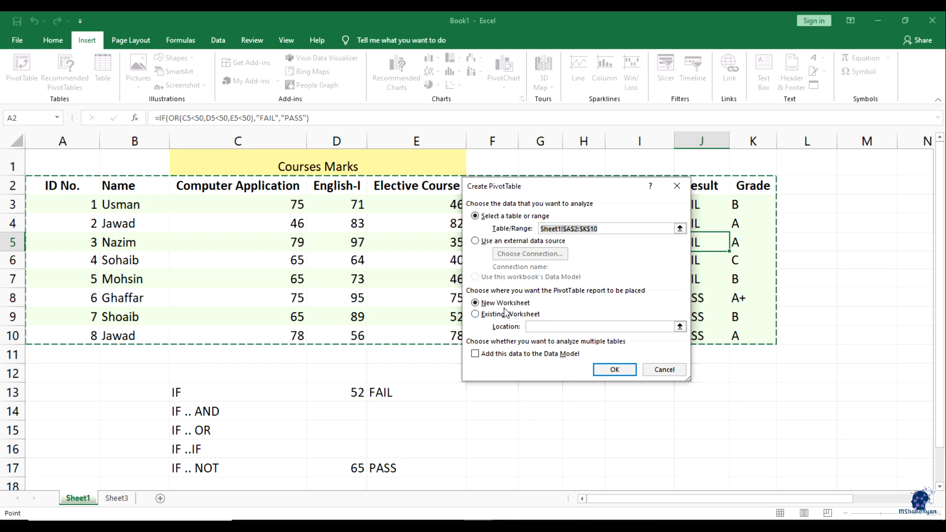
pyautogui.click(609, 369)
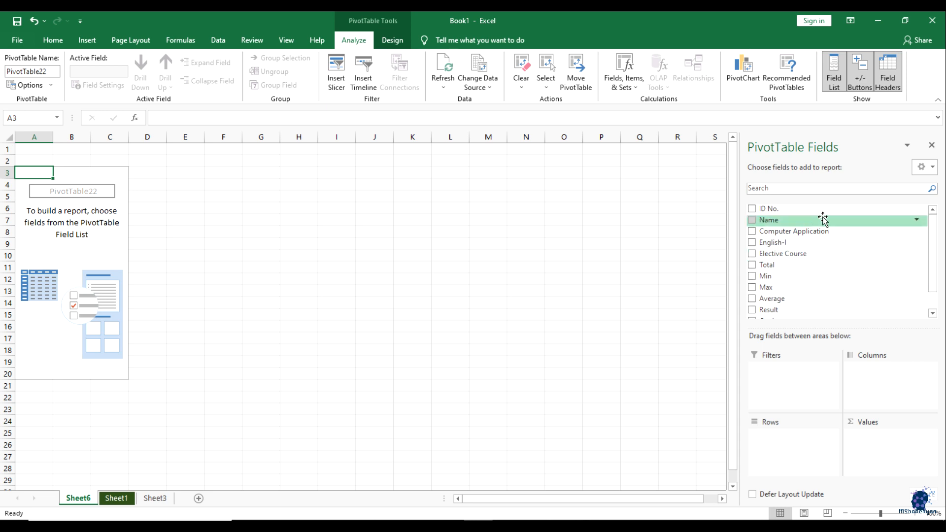
pyautogui.click(752, 221)
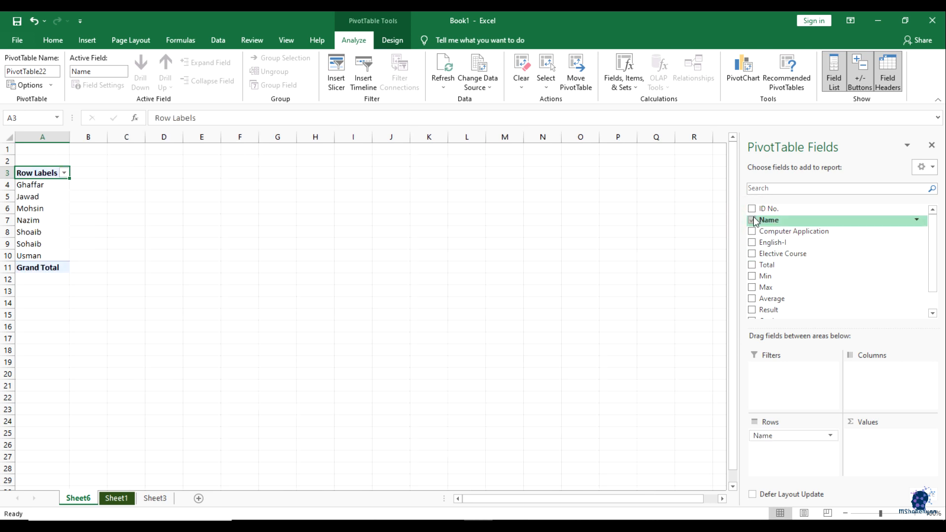
pyautogui.moveTo(761, 436); pyautogui.dragTo(784, 437)
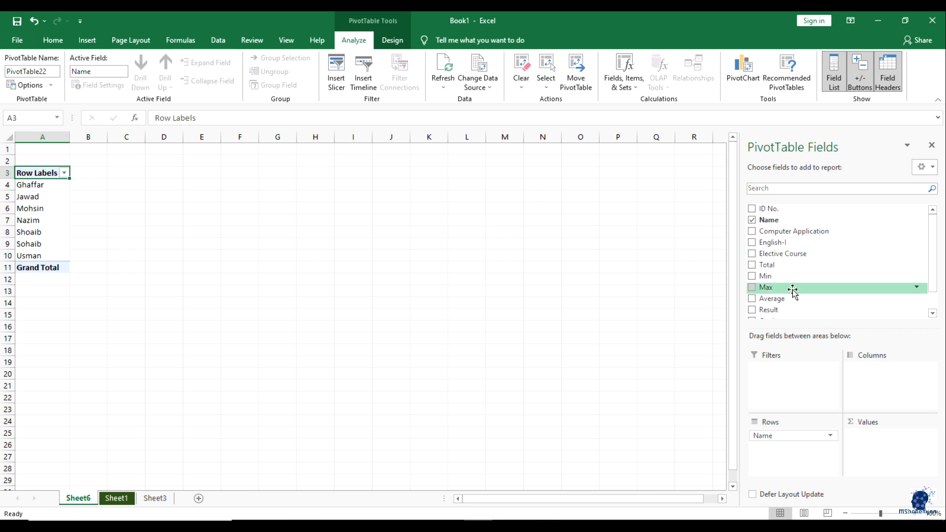
pyautogui.click(752, 265)
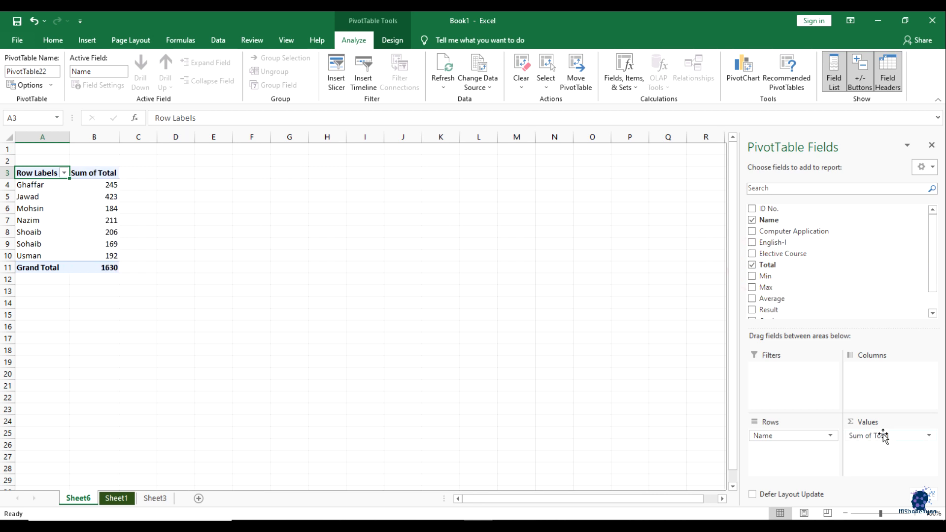
# Examine the student names and their summed totals in the PivotTable, including the grand total row
pyautogui.click(129, 230)
pyautogui.moveTo(32, 186); pyautogui.dragTo(104, 269)
pyautogui.click(127, 293)
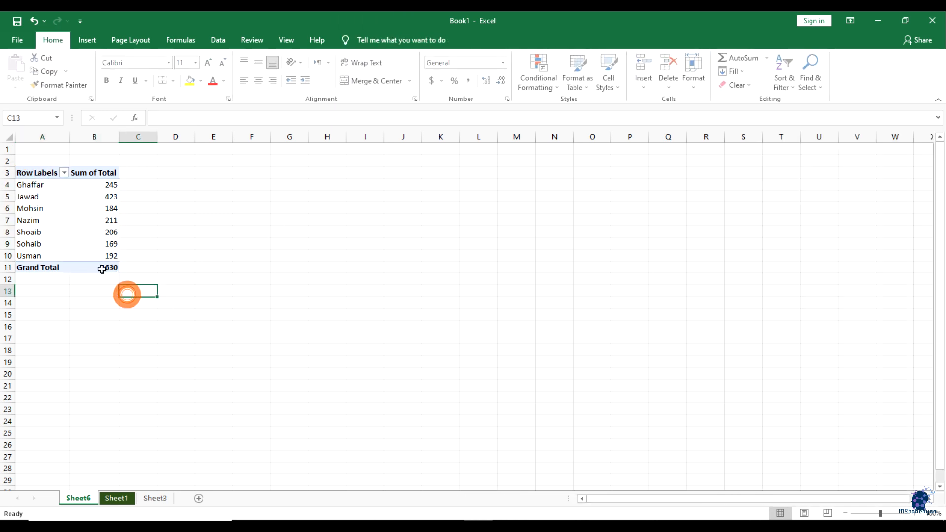
pyautogui.click(37, 186)
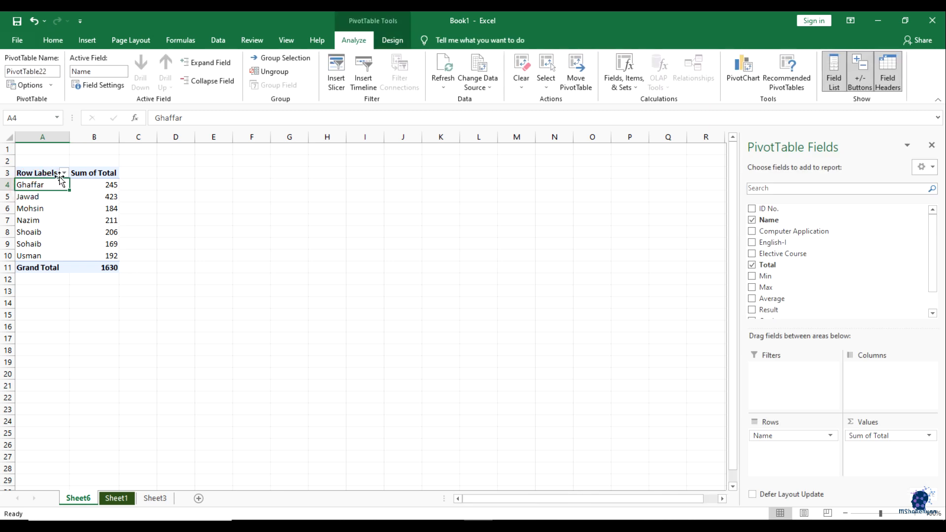
pyautogui.click(95, 187)
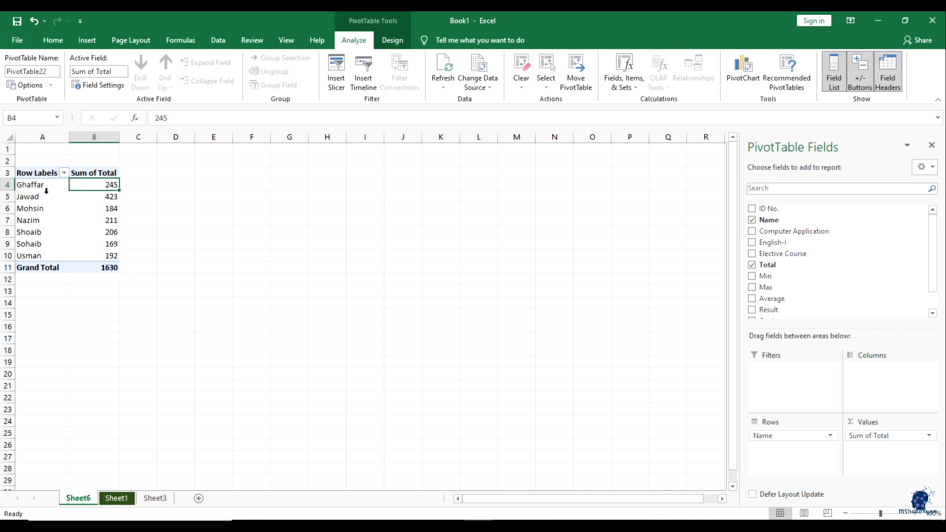
pyautogui.moveTo(36, 186); pyautogui.dragTo(111, 269)
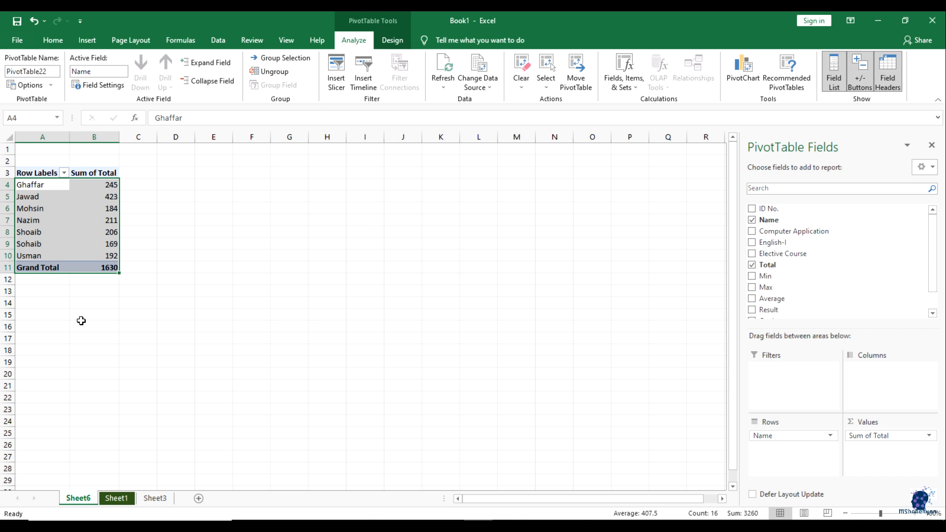
pyautogui.click(102, 302)
pyautogui.click(21, 188)
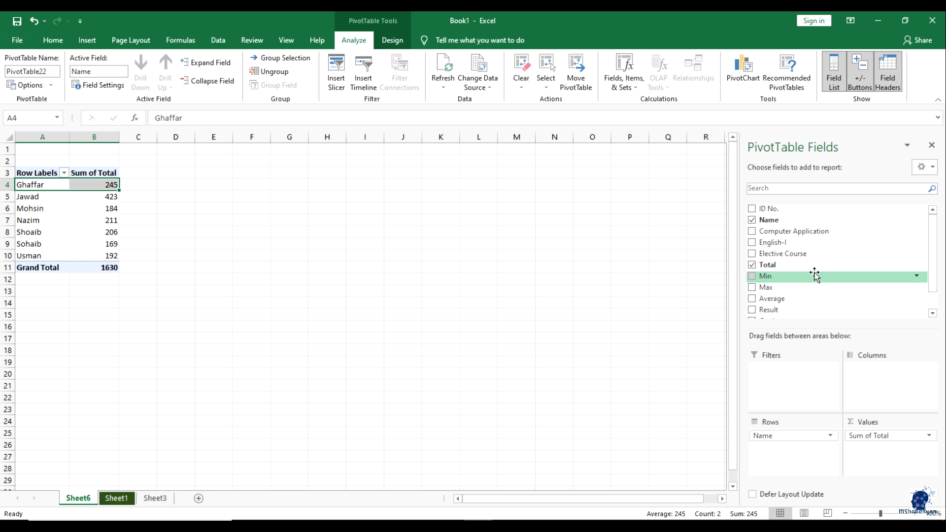
# Replace the Total field with Grade in the PivotTable and move Grade from the rows to the values area
pyautogui.scroll(-1, 815, 276)
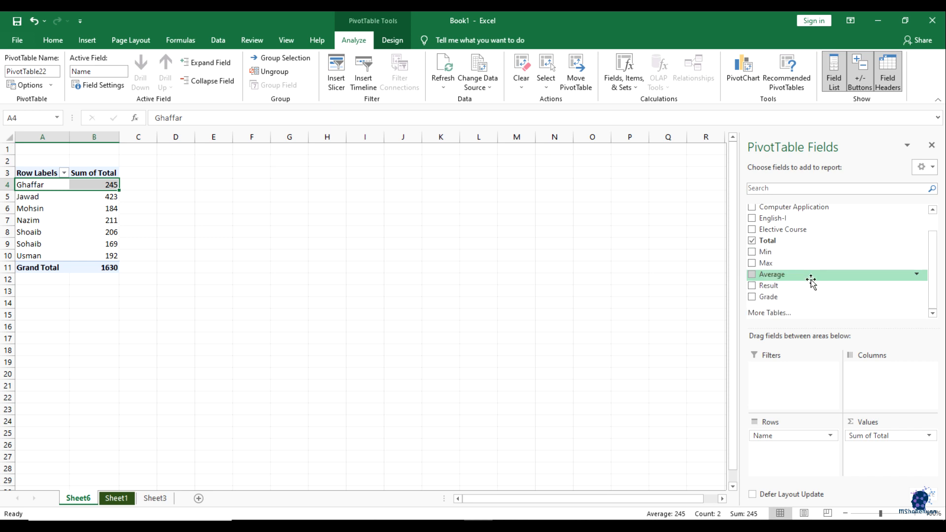
pyautogui.scroll(1, 809, 289)
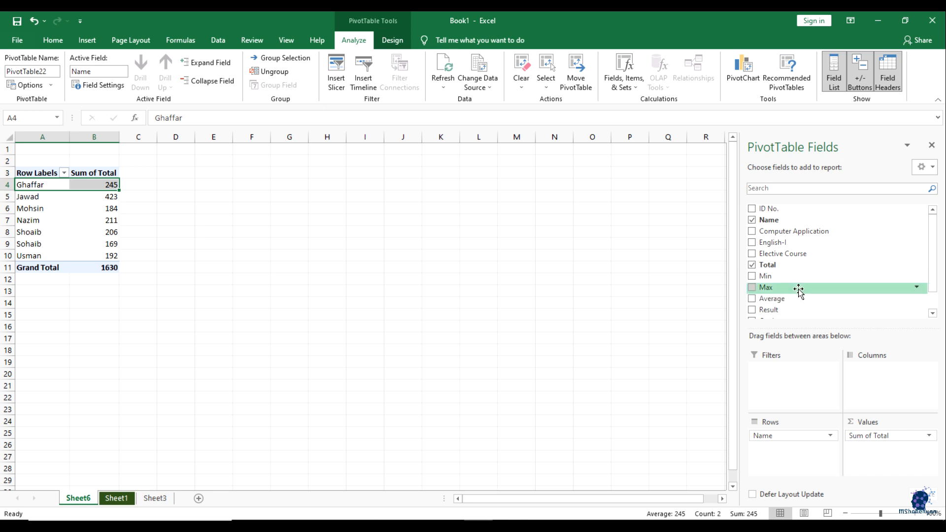
pyautogui.scroll(-1, 788, 293)
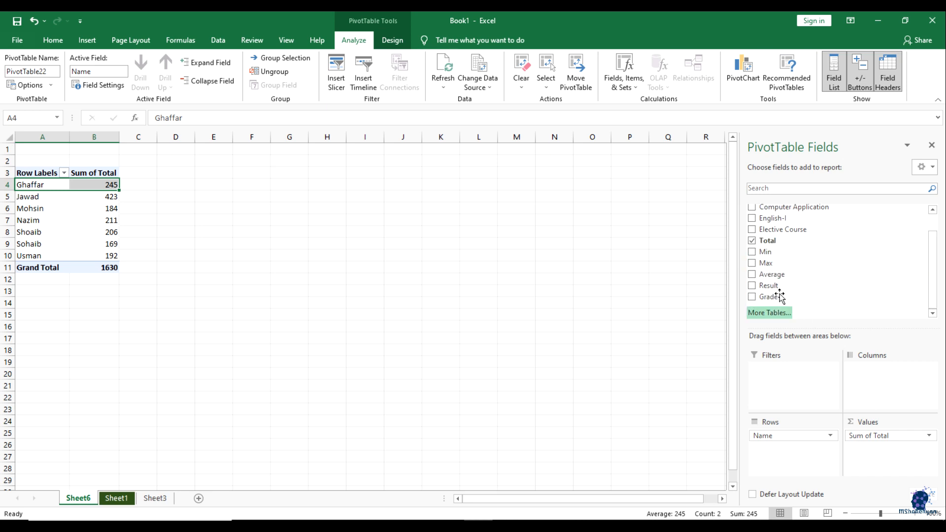
pyautogui.click(752, 241)
pyautogui.click(753, 297)
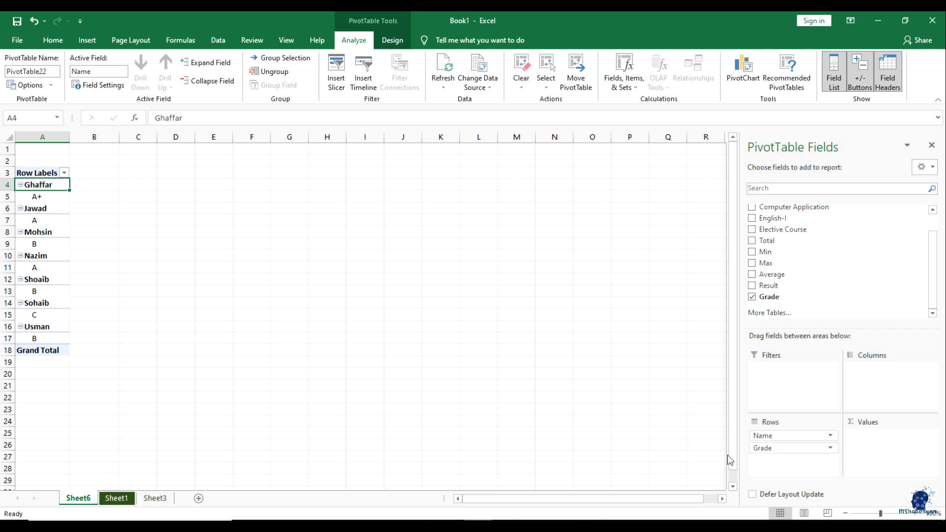
pyautogui.moveTo(775, 455); pyautogui.dragTo(867, 444)
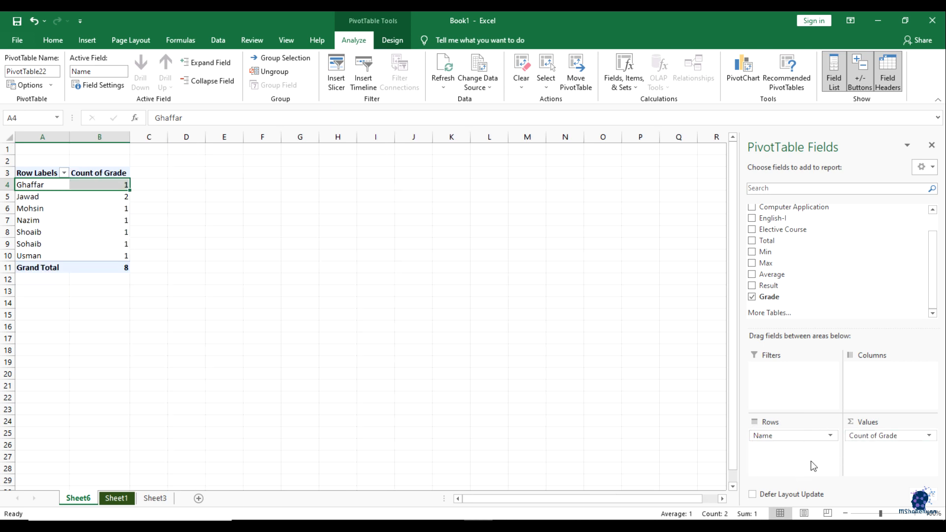
# Review the available summary calculations and show-values-as options in the value field settings for Count of Grade
pyautogui.click(871, 437)
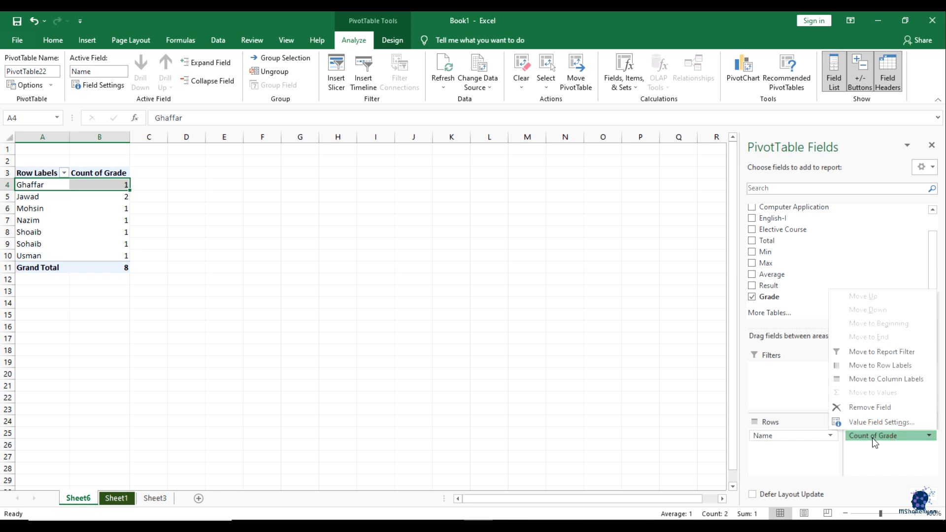
pyautogui.click(871, 436)
pyautogui.click(871, 436)
pyautogui.click(872, 422)
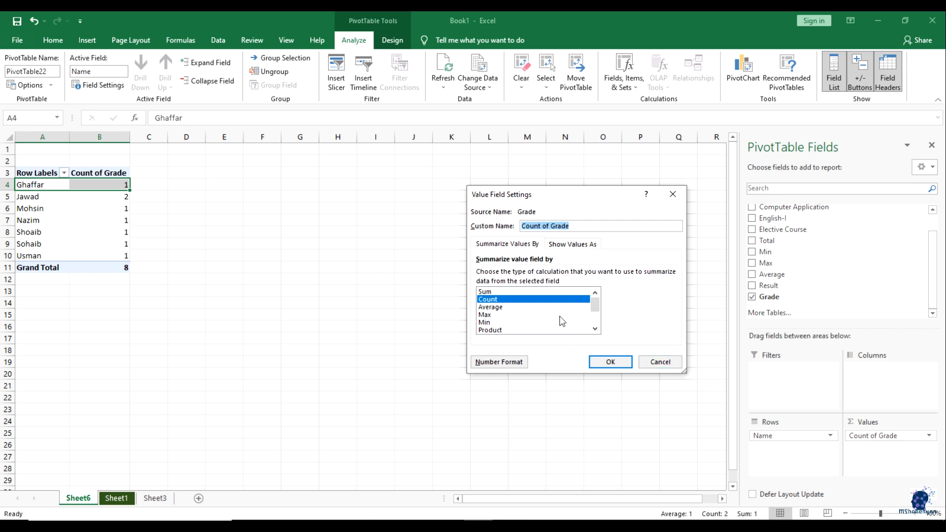
pyautogui.scroll(-2, 564, 313)
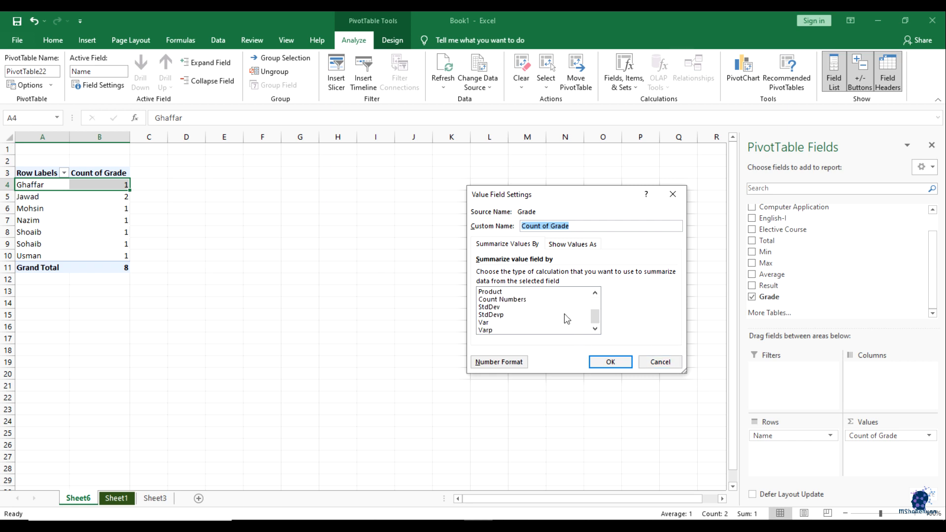
pyautogui.scroll(1, 563, 315)
pyautogui.scroll(-1, 564, 320)
pyautogui.scroll(2, 565, 322)
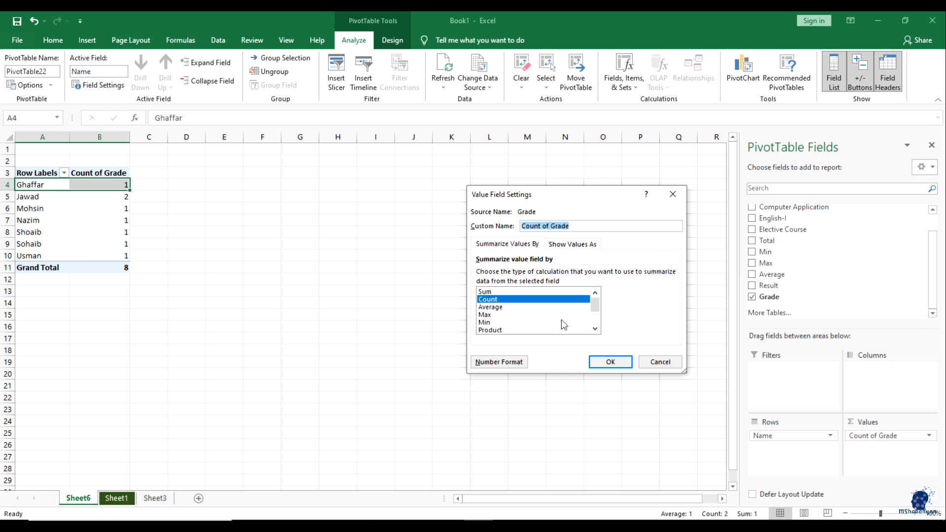
pyautogui.click(572, 244)
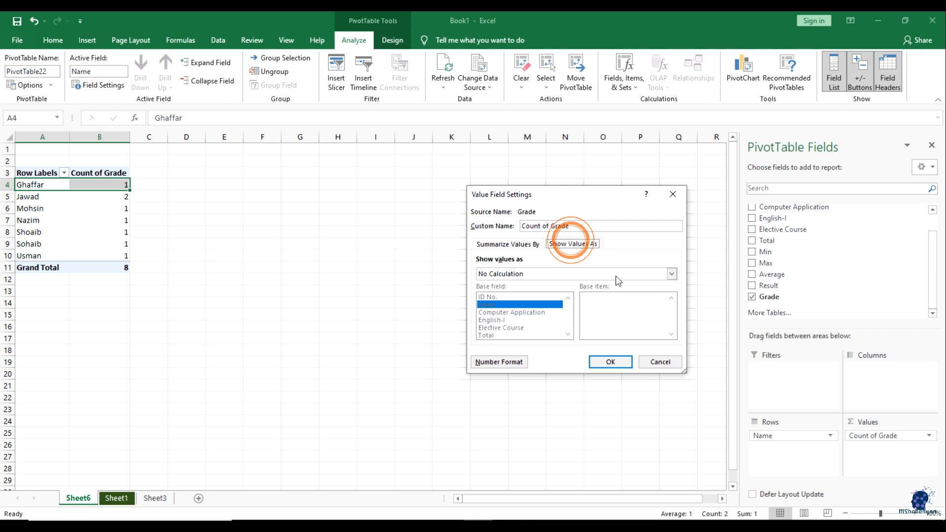
pyautogui.click(506, 244)
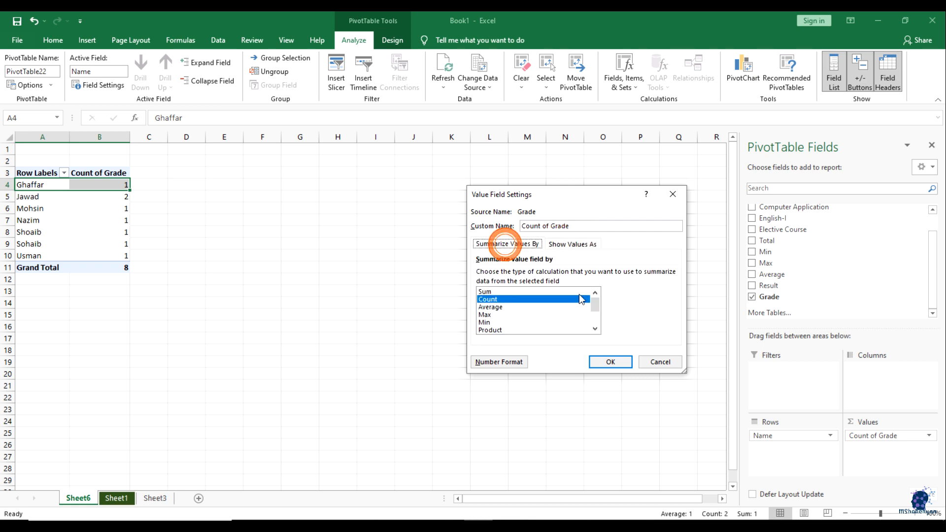
pyautogui.scroll(-2, 550, 325)
pyautogui.scroll(1, 551, 325)
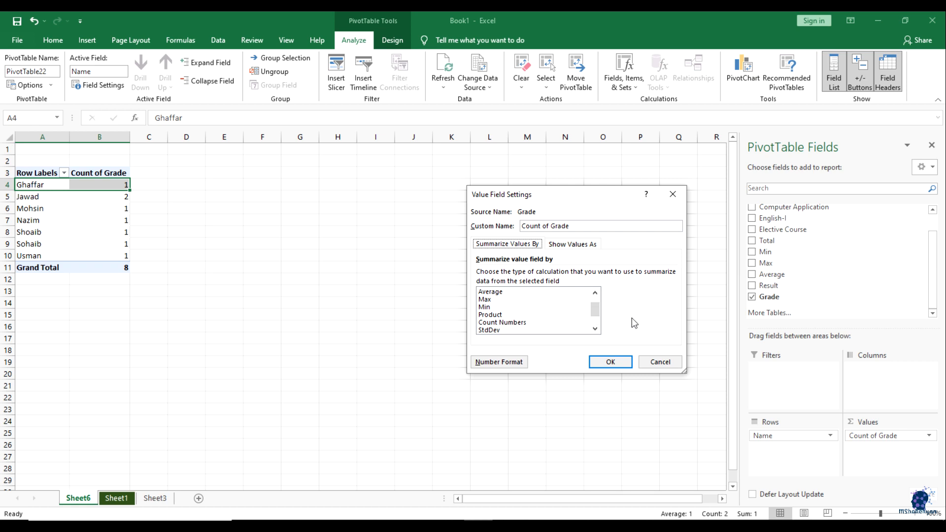
# Try out several summary functions for the Grade value field, settle on Max, and check the resulting PivotTable values
pyautogui.click(497, 293)
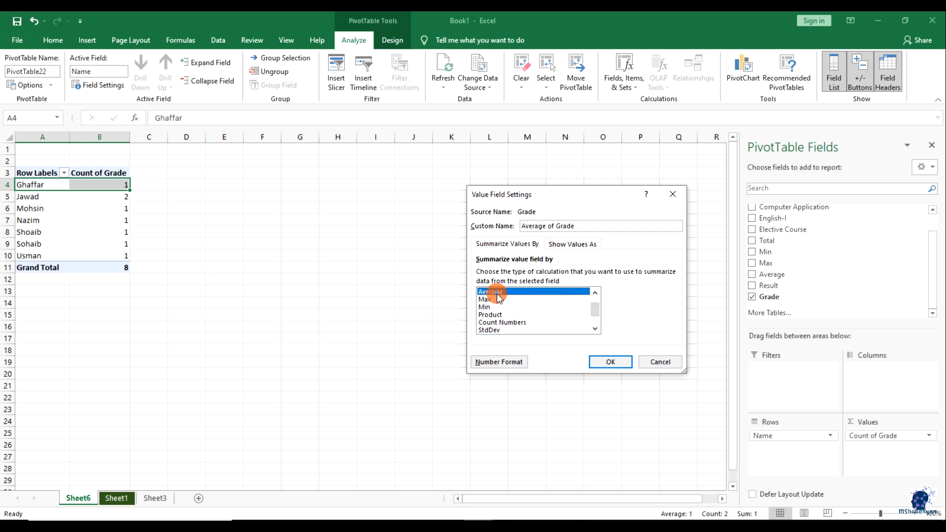
pyautogui.click(497, 299)
pyautogui.click(495, 307)
pyautogui.click(502, 315)
pyautogui.scroll(-1, 507, 316)
pyautogui.click(511, 299)
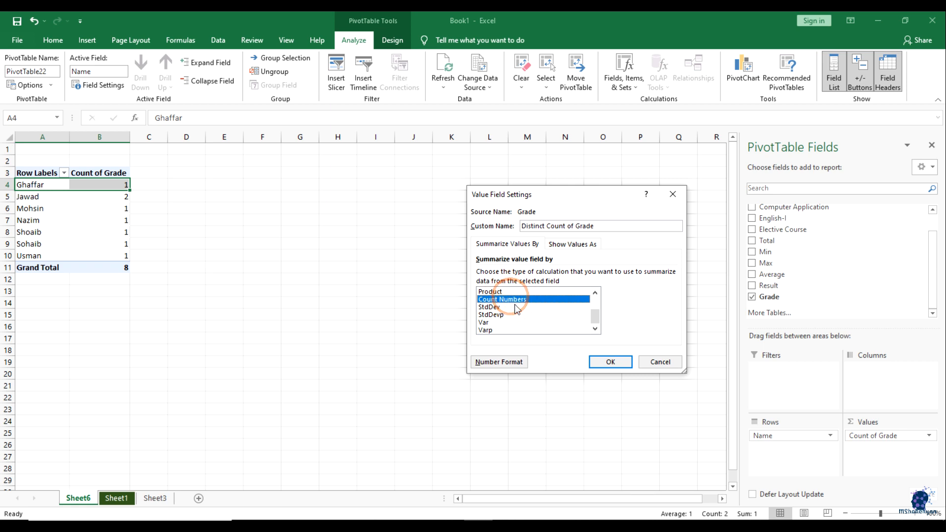
pyautogui.scroll(2, 516, 308)
pyautogui.click(487, 291)
pyautogui.click(499, 299)
pyautogui.click(496, 306)
pyautogui.click(496, 315)
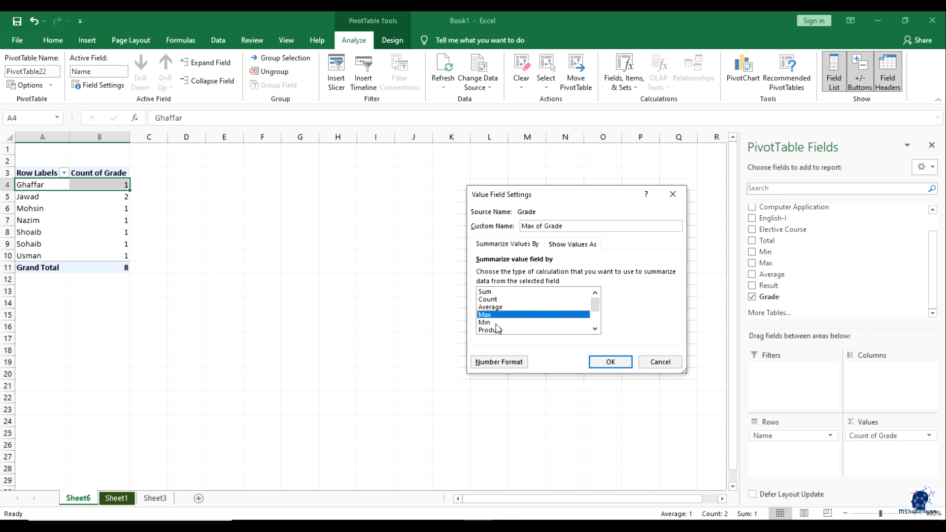
pyautogui.click(610, 361)
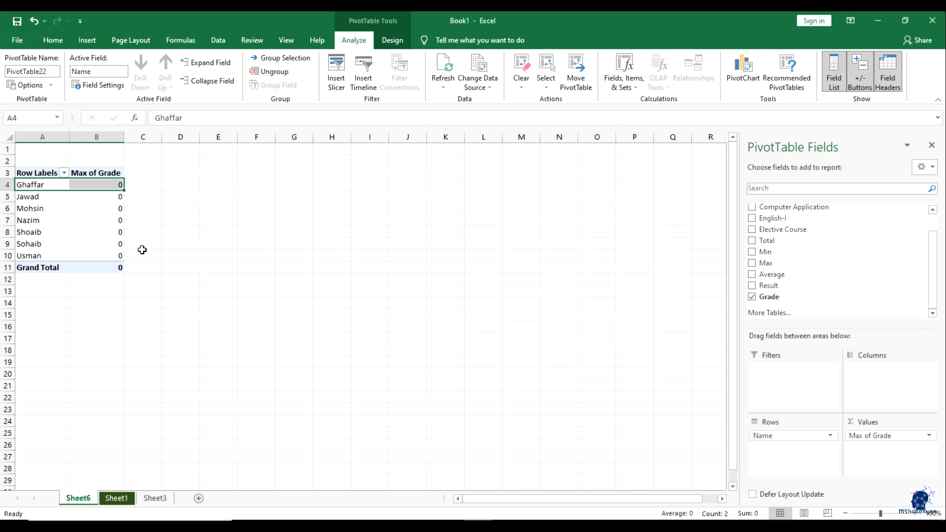
pyautogui.click(116, 241)
pyautogui.click(113, 192)
pyautogui.click(113, 187)
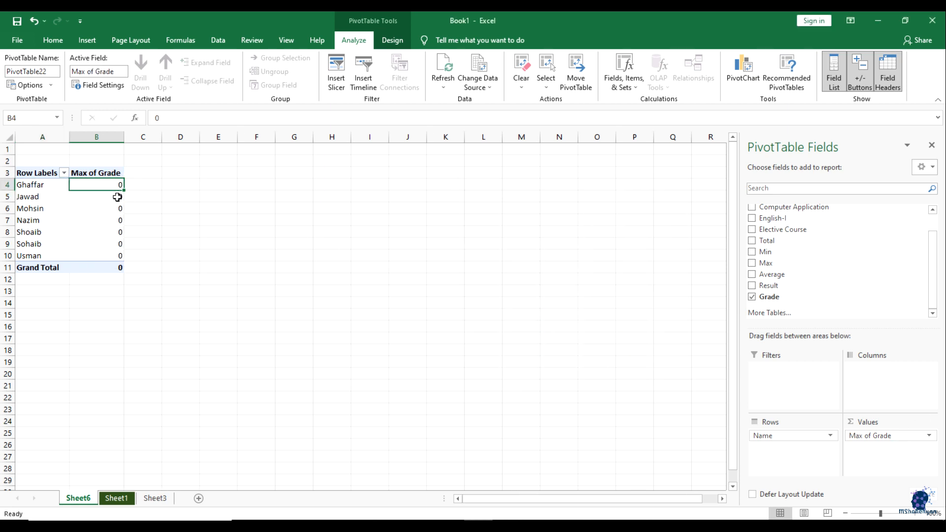
# Move Grade from the PivotTable's values to the rows under Name, and add the Total field to the values
pyautogui.click(882, 436)
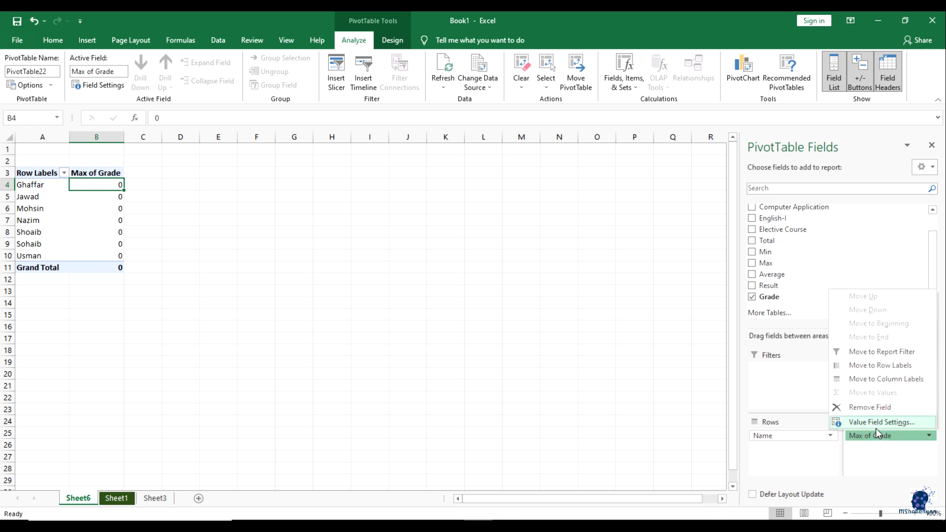
pyautogui.click(873, 437)
pyautogui.moveTo(873, 437); pyautogui.dragTo(777, 450)
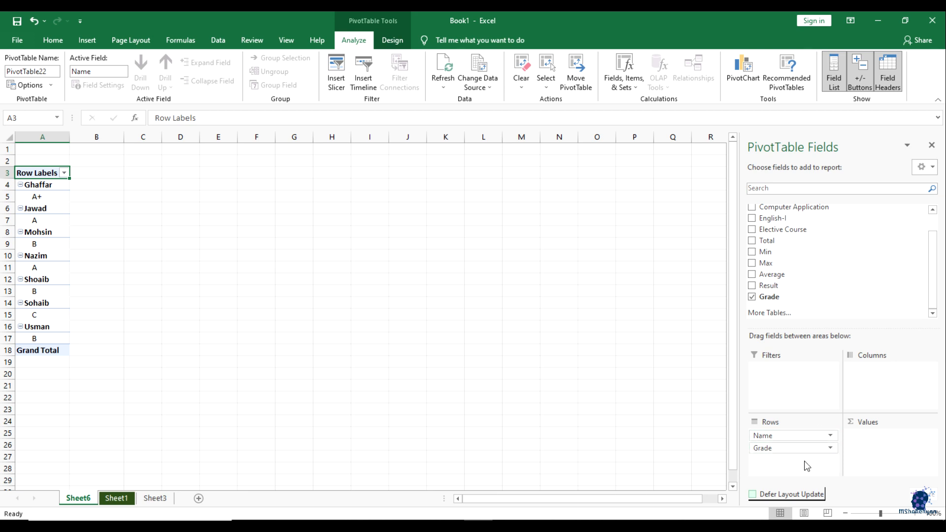
pyautogui.click(752, 241)
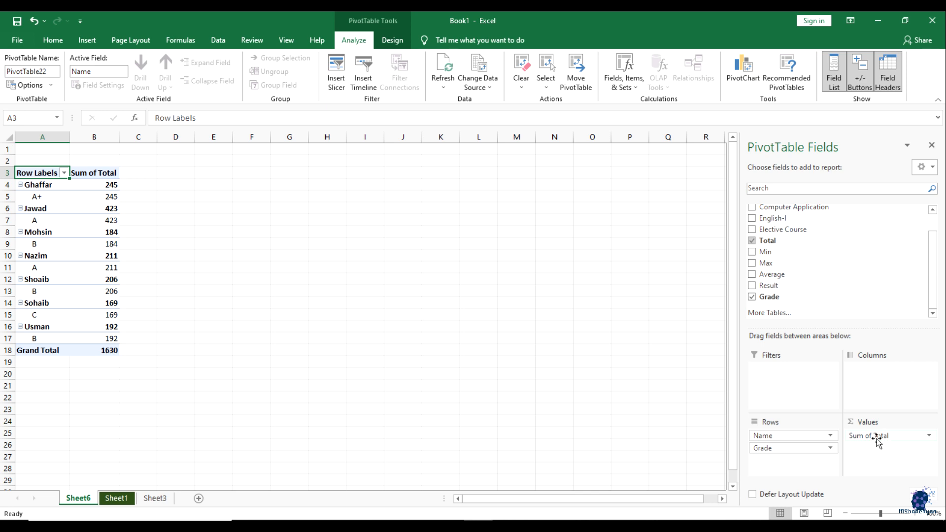
# Examine each student's grade and summed total in the nested PivotTable rows, including the grand total
pyautogui.click(131, 218)
pyautogui.moveTo(21, 173); pyautogui.dragTo(99, 348)
pyautogui.click(101, 396)
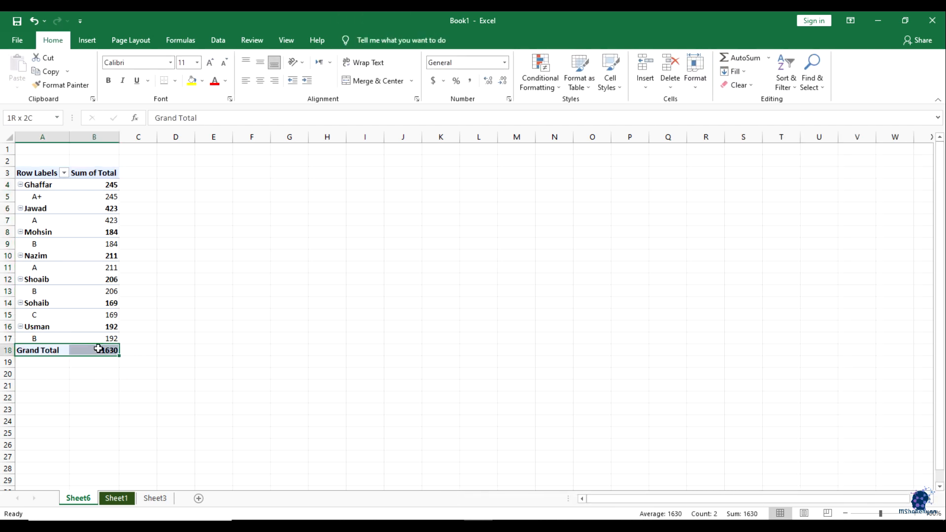
pyautogui.click(41, 186)
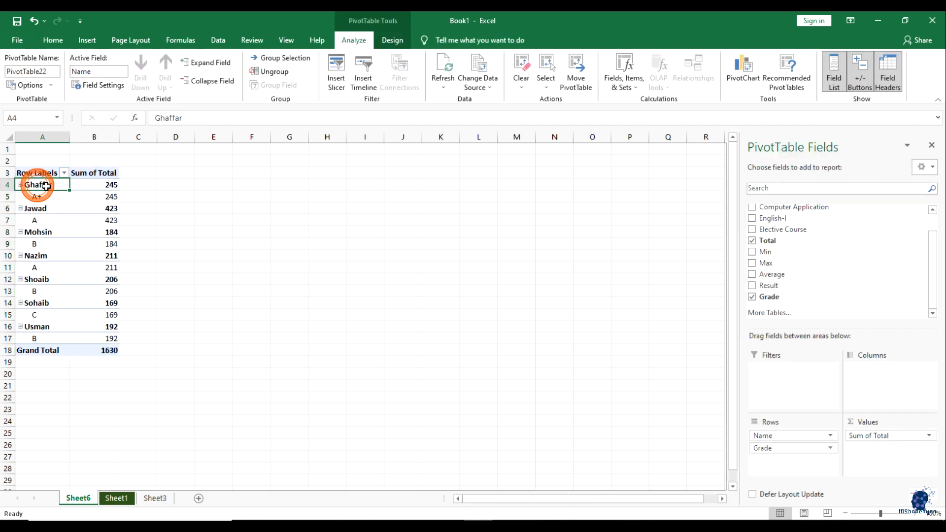
pyautogui.click(100, 186)
pyautogui.click(22, 196)
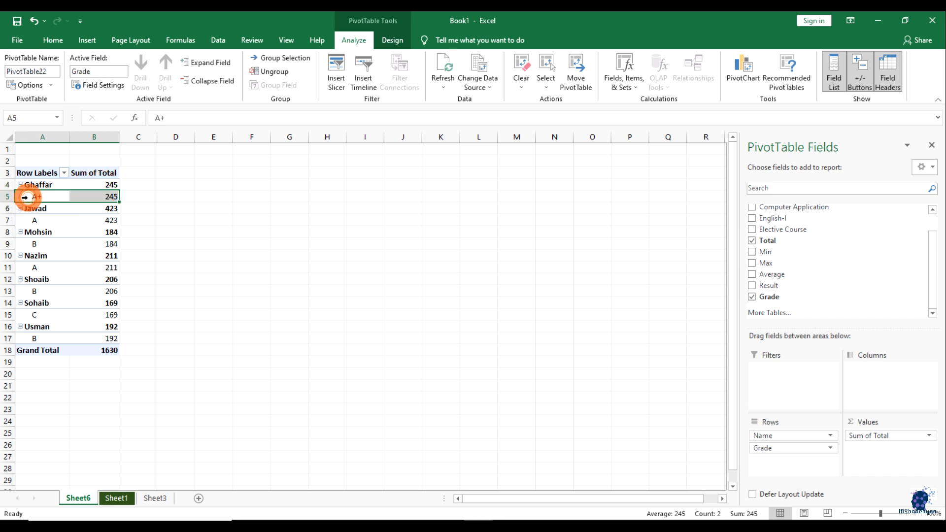
pyautogui.click(34, 208)
pyautogui.click(100, 209)
pyautogui.click(34, 219)
pyautogui.moveTo(21, 173); pyautogui.dragTo(112, 347)
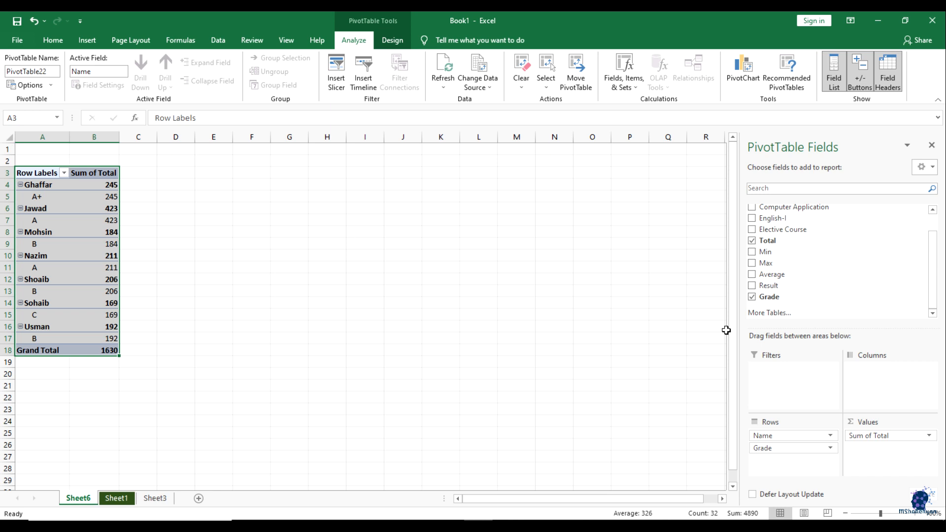
# Move Grade from the rows to the columns area and check the students' totals under each grade
pyautogui.moveTo(764, 447); pyautogui.dragTo(859, 374)
pyautogui.click(397, 370)
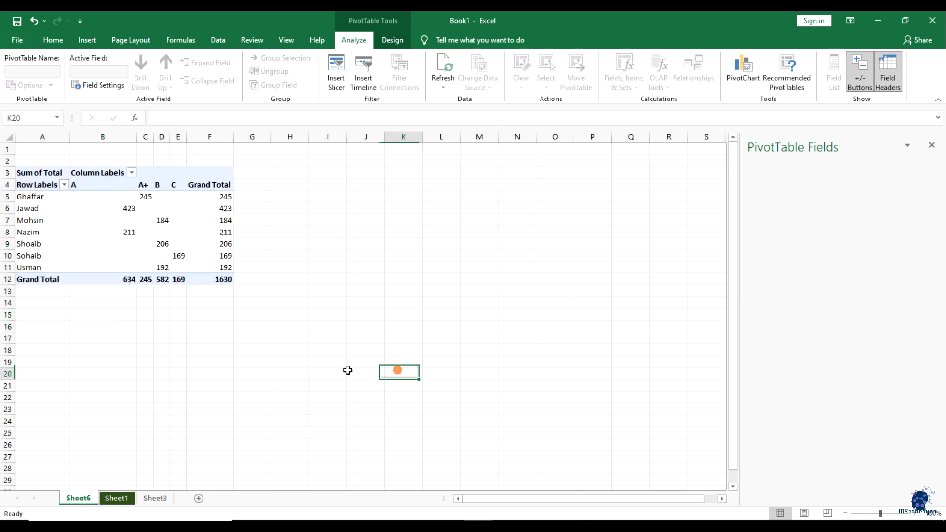
pyautogui.click(29, 197)
pyautogui.click(82, 185)
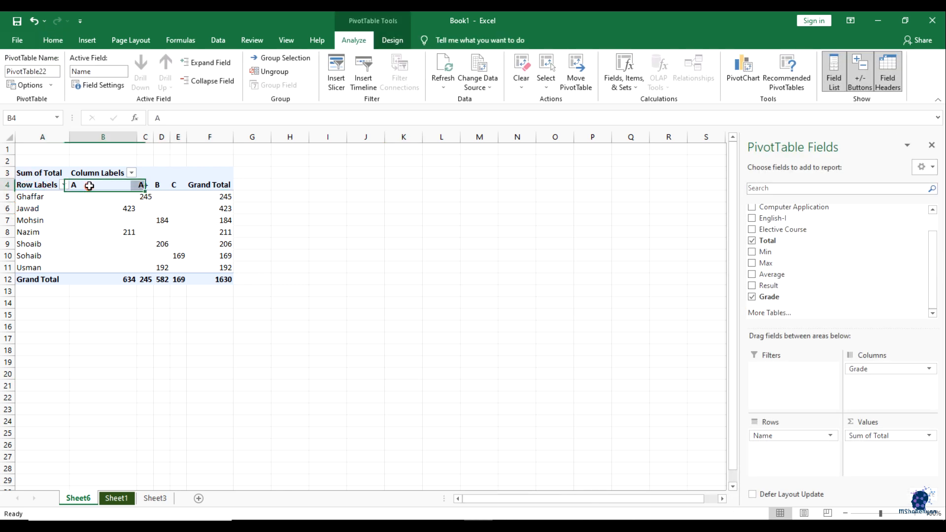
pyautogui.click(142, 185)
pyautogui.click(145, 199)
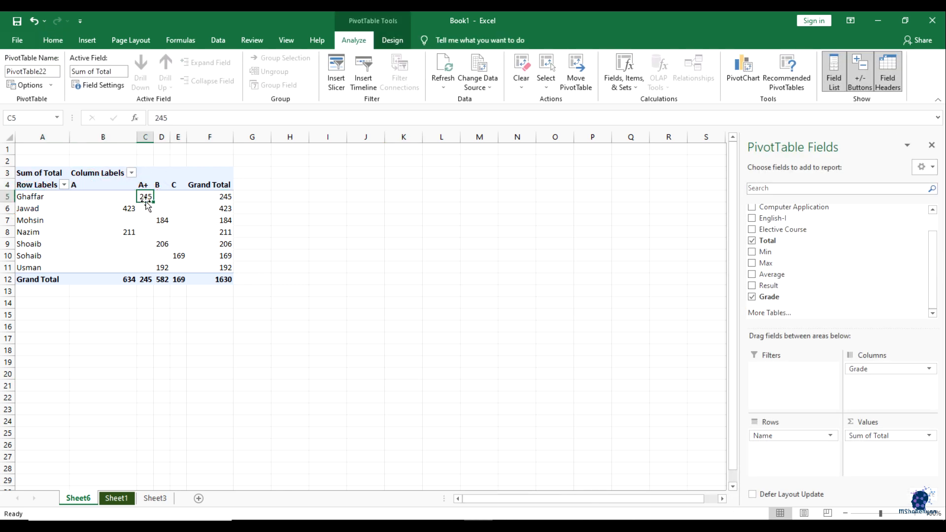
pyautogui.click(128, 211)
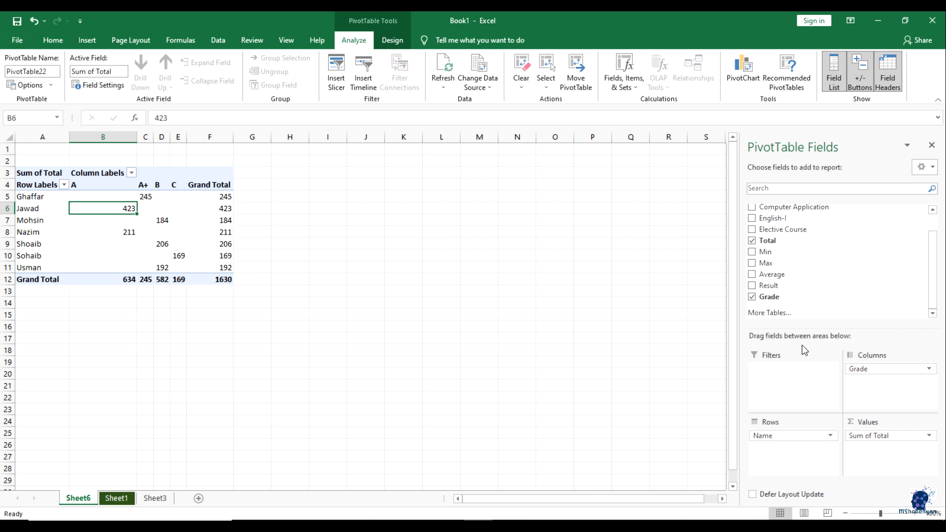
# Remove the Grade field from the PivotTable's columns and look through the list of available fields
pyautogui.click(867, 370)
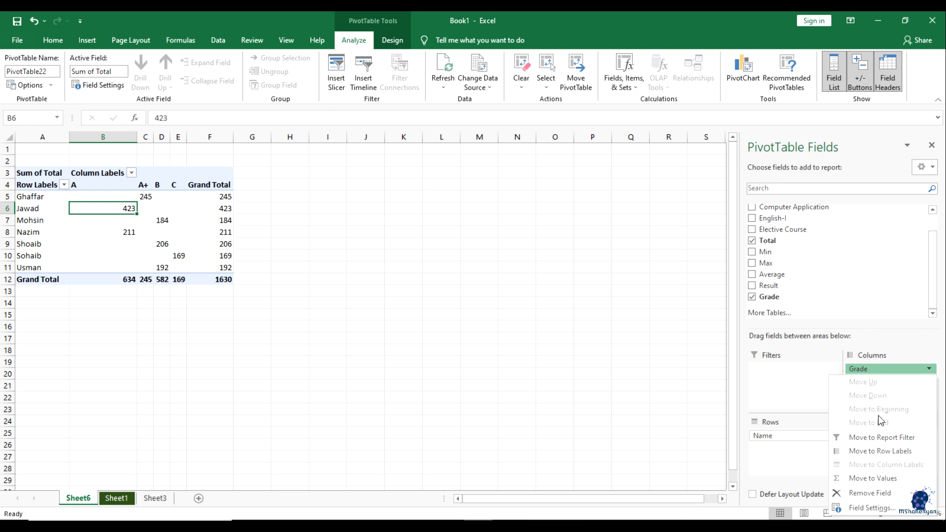
pyautogui.click(869, 493)
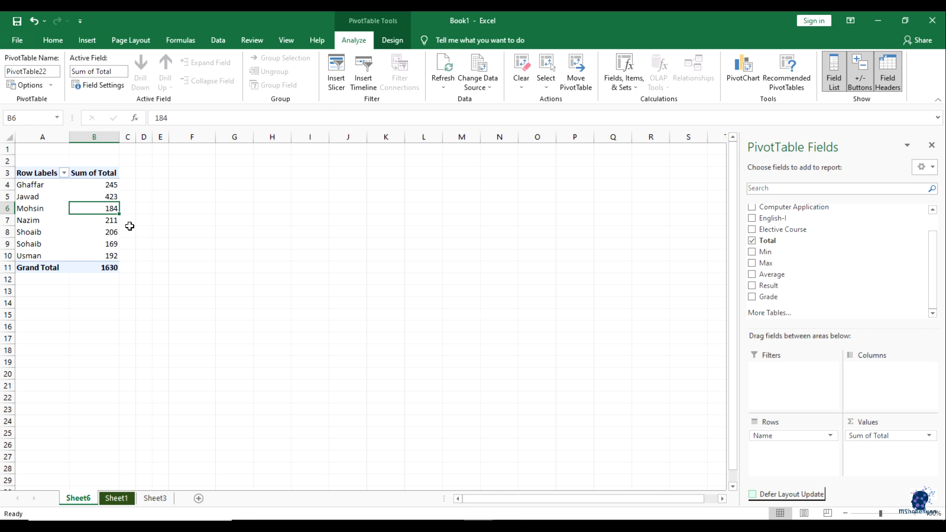
pyautogui.scroll(1, 788, 278)
pyautogui.scroll(-1, 788, 276)
pyautogui.scroll(1, 794, 277)
pyautogui.scroll(-1, 794, 276)
pyautogui.scroll(1, 793, 277)
pyautogui.moveTo(845, 209); pyautogui.dragTo(812, 239)
pyautogui.scroll(1, 796, 295)
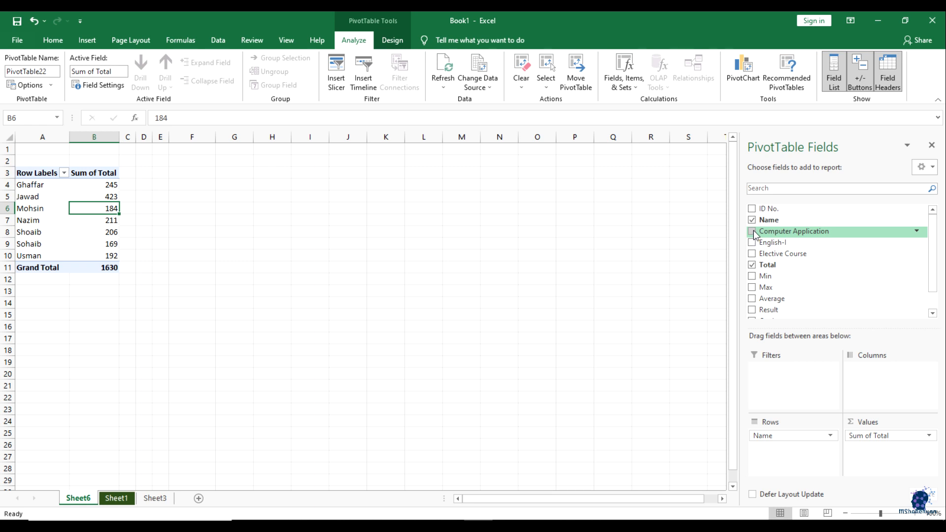
pyautogui.scroll(-1, 788, 276)
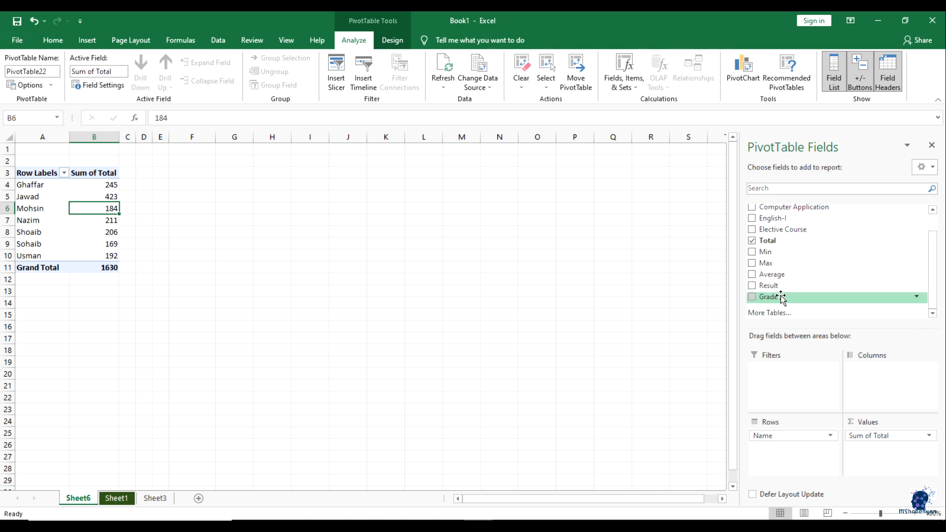
# Add the Grade field back to the PivotTable and place it in the filters area
pyautogui.moveTo(753, 296)
pyautogui.mouseDown()
pyautogui.moveTo(788, 370)
pyautogui.moveTo(760, 298)
pyautogui.mouseUp()
pyautogui.click(752, 298)
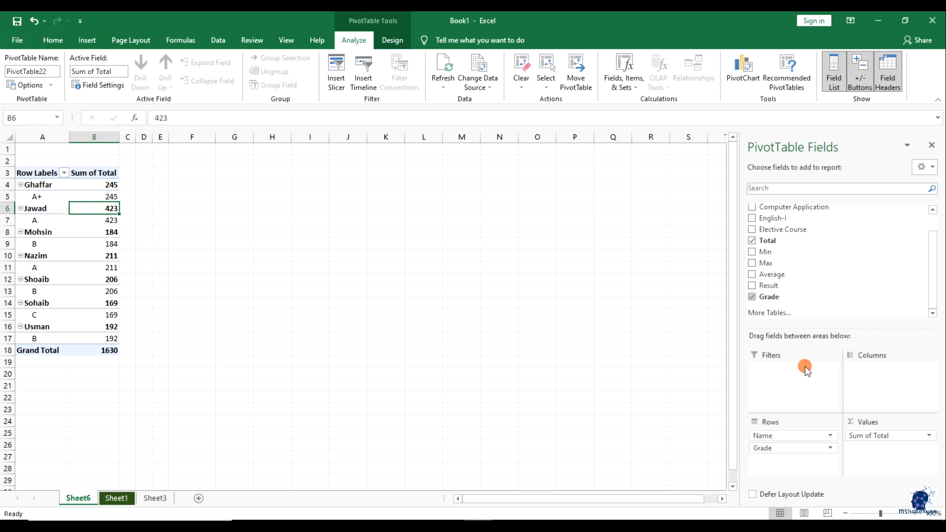
pyautogui.moveTo(794, 448); pyautogui.dragTo(800, 380)
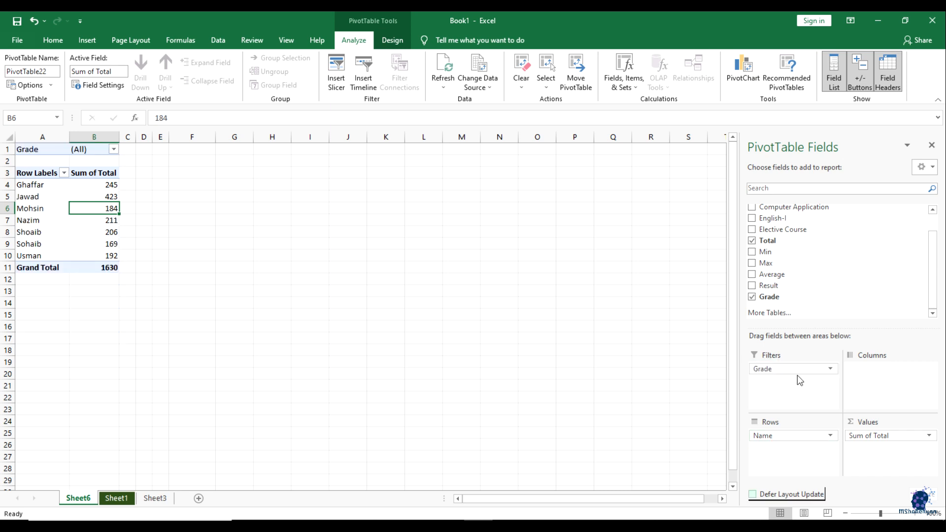
pyautogui.click(829, 370)
pyautogui.click(829, 370)
# Filter the PivotTable by grade A+, and then switch the Grade filter to C
pyautogui.click(113, 150)
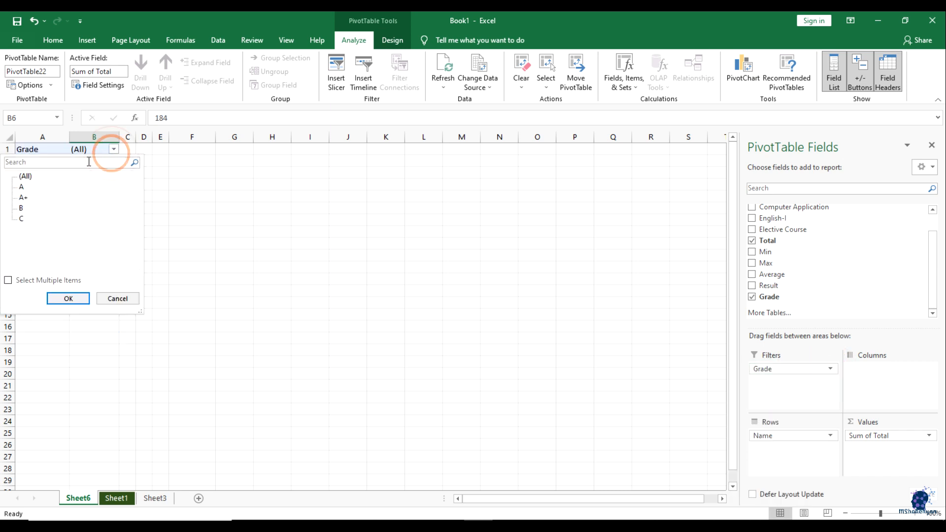
pyautogui.click(22, 199)
pyautogui.click(68, 299)
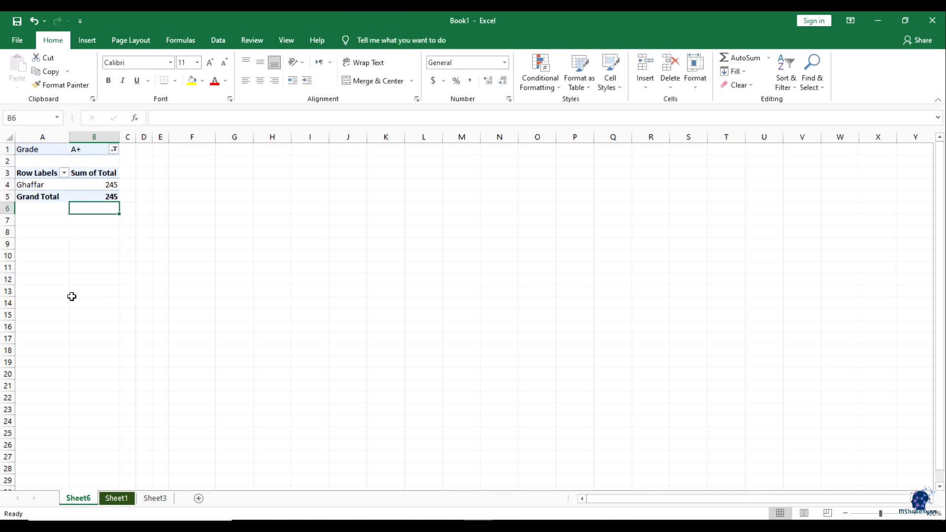
pyautogui.click(113, 150)
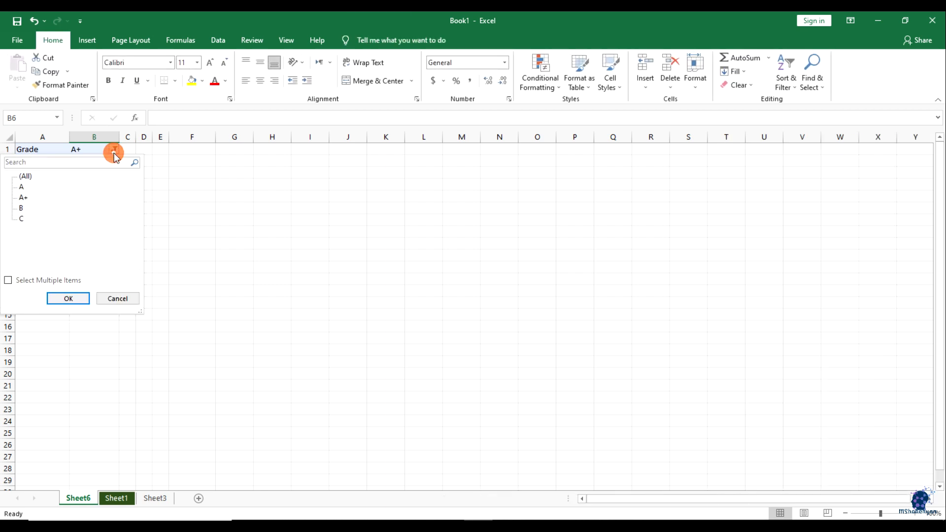
pyautogui.click(21, 218)
pyautogui.click(68, 298)
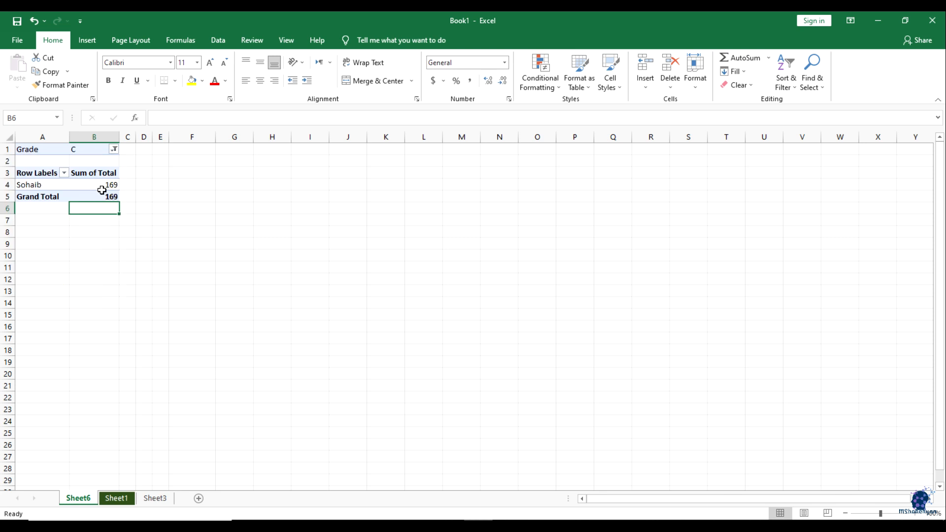
# Reset the PivotTable's Grade filter to show all grades
pyautogui.click(111, 151)
pyautogui.click(25, 176)
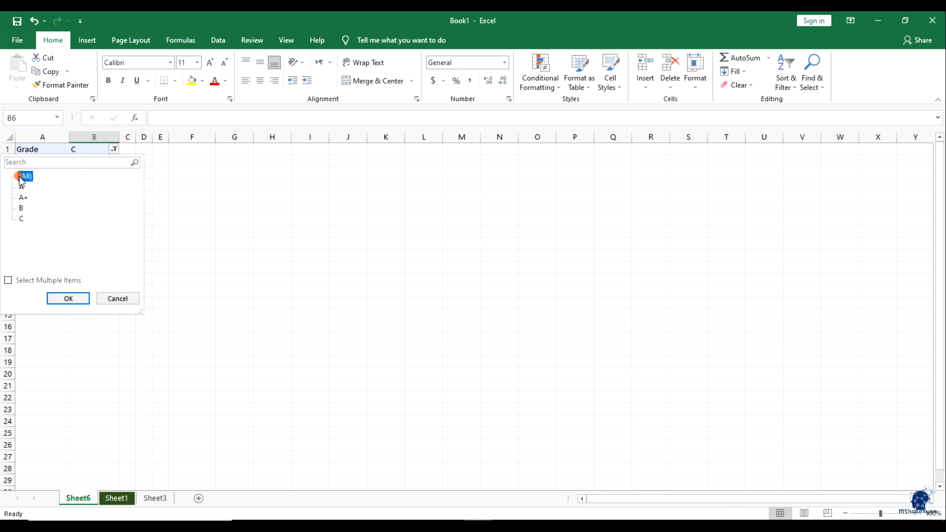
pyautogui.click(69, 298)
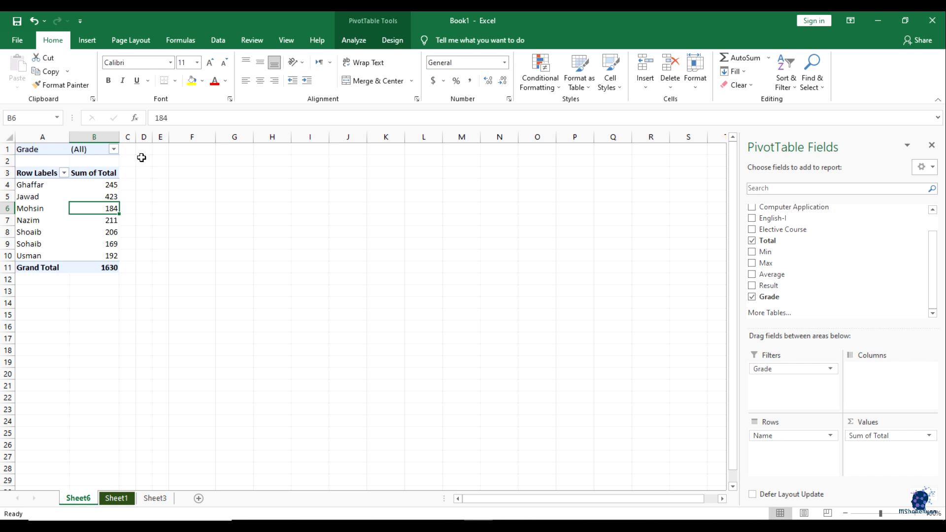
# Examine the PivotTable and look through its list of available fields, from ID No. to Grade
pyautogui.moveTo(766, 372); pyautogui.dragTo(796, 354)
pyautogui.moveTo(21, 148); pyautogui.dragTo(93, 266)
pyautogui.click(200, 396)
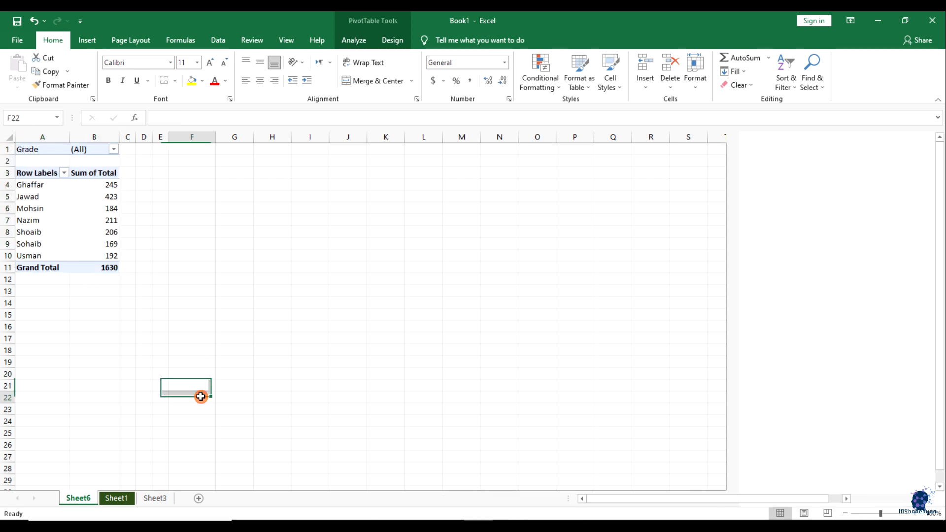
pyautogui.click(93, 277)
pyautogui.click(85, 254)
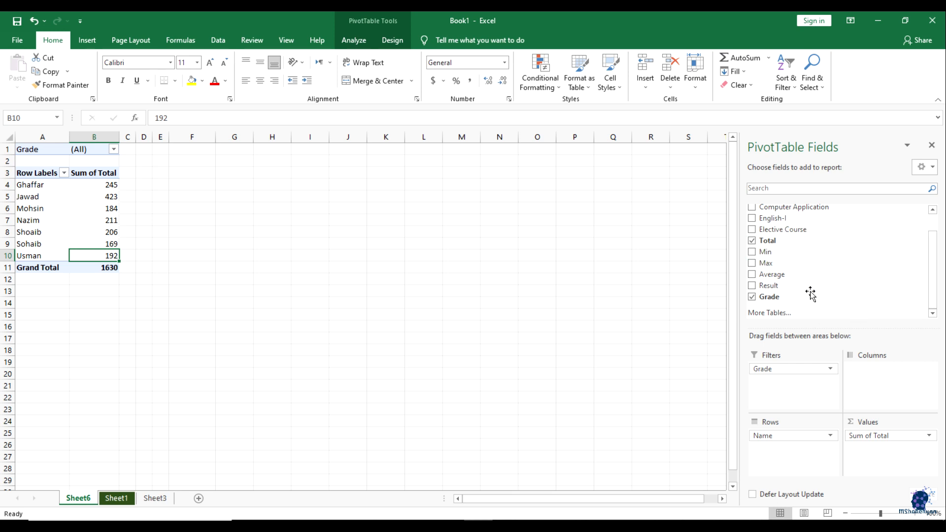
pyautogui.scroll(2, 823, 266)
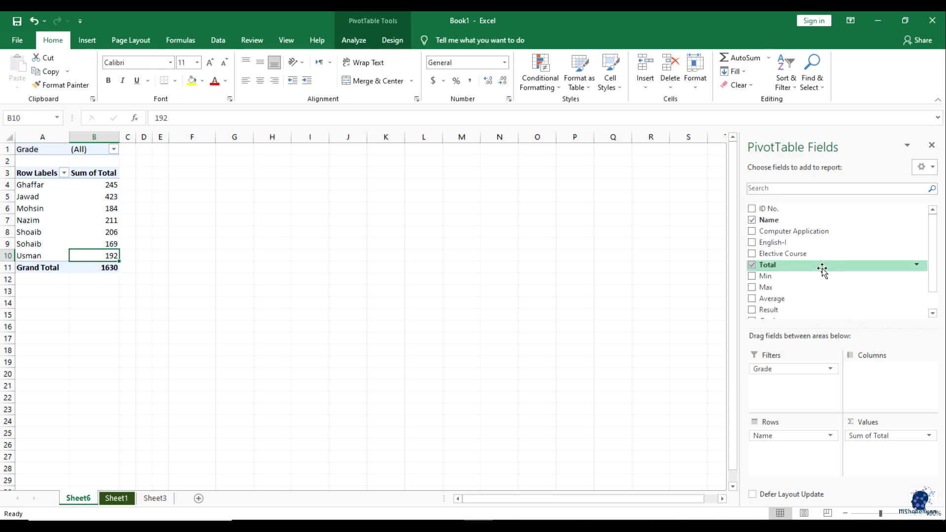
pyautogui.scroll(-1, 823, 268)
pyautogui.scroll(1, 825, 266)
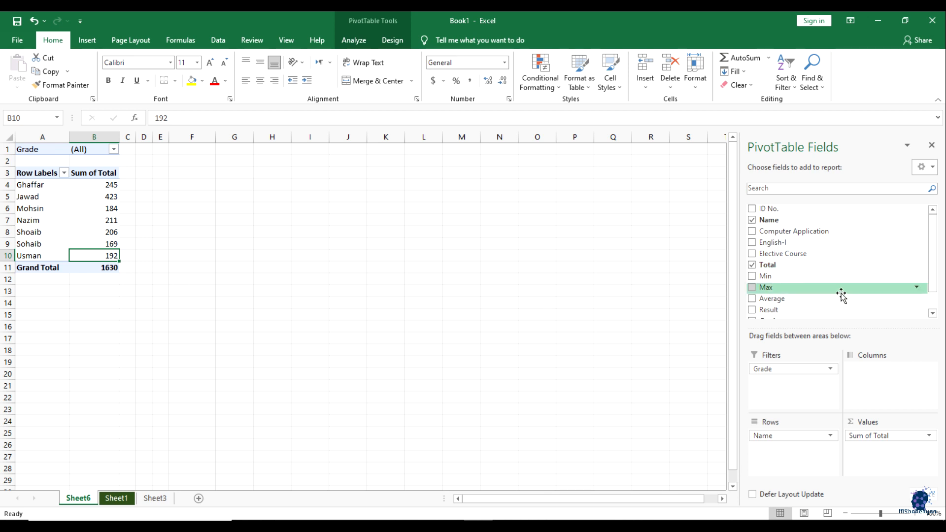
pyautogui.click(88, 40)
pyautogui.click(192, 253)
pyautogui.click(89, 220)
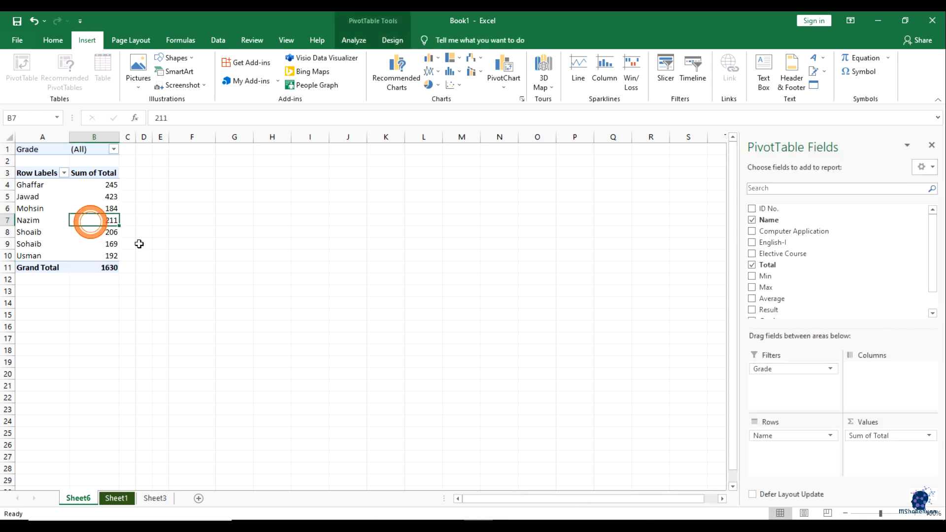
pyautogui.click(249, 264)
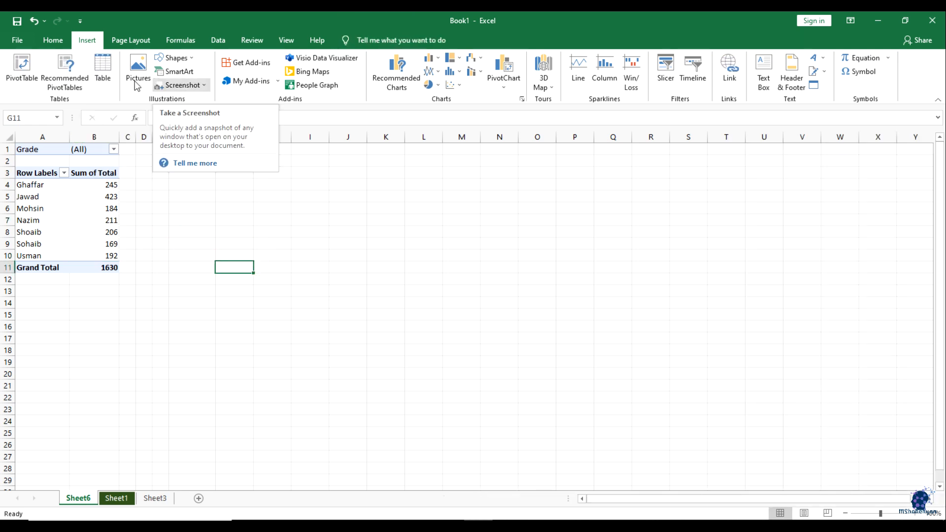
pyautogui.click(103, 69)
pyautogui.click(610, 327)
pyautogui.moveTo(232, 181); pyautogui.dragTo(513, 399)
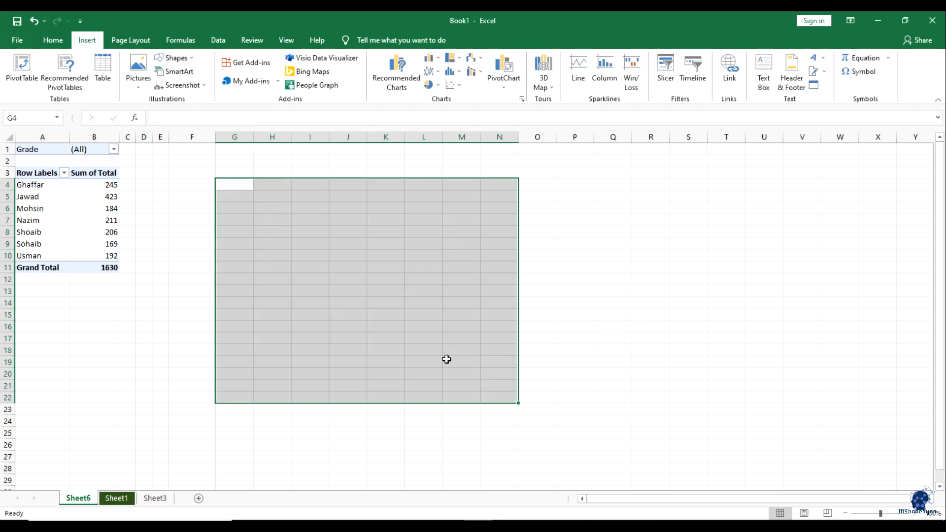
pyautogui.click(387, 306)
pyautogui.click(285, 247)
pyautogui.moveTo(230, 184); pyautogui.dragTo(470, 403)
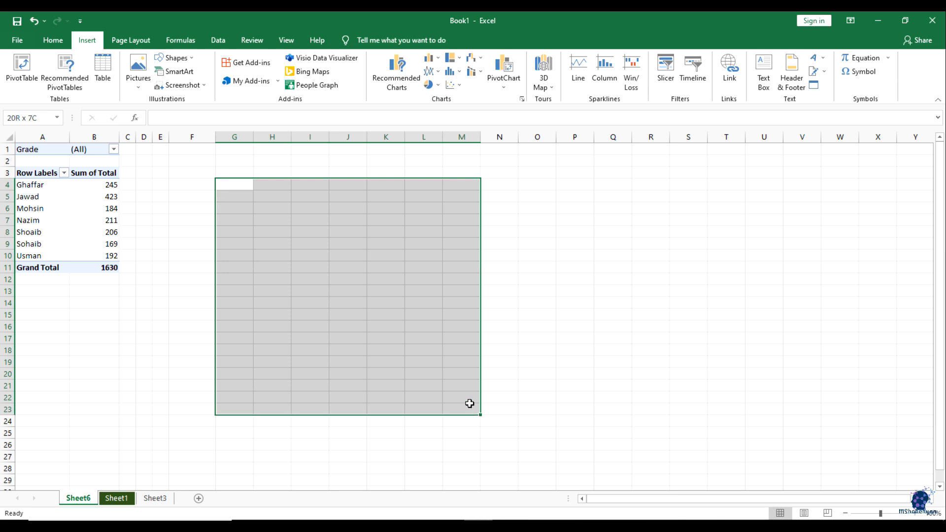
pyautogui.click(423, 388)
pyautogui.moveTo(228, 207); pyautogui.dragTo(484, 384)
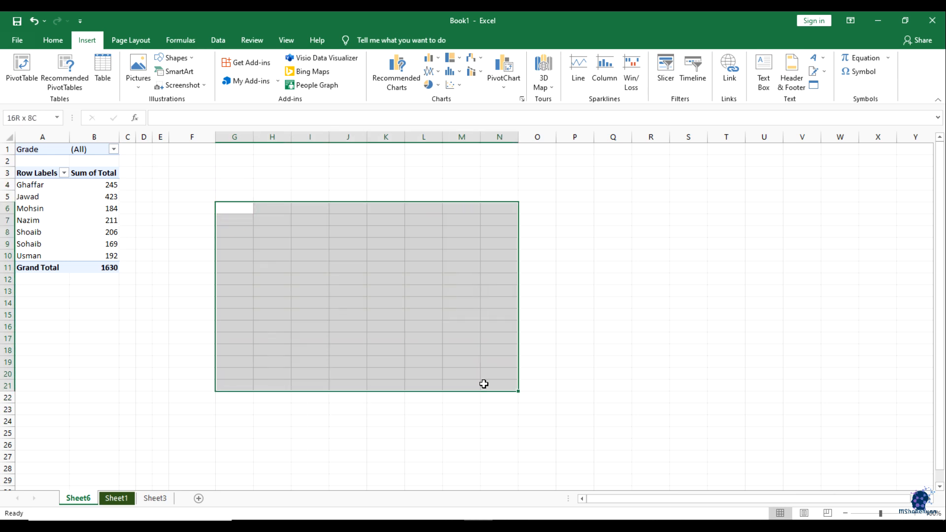
pyautogui.click(478, 373)
pyautogui.scroll(-6, 448, 353)
pyautogui.scroll(6, 477, 376)
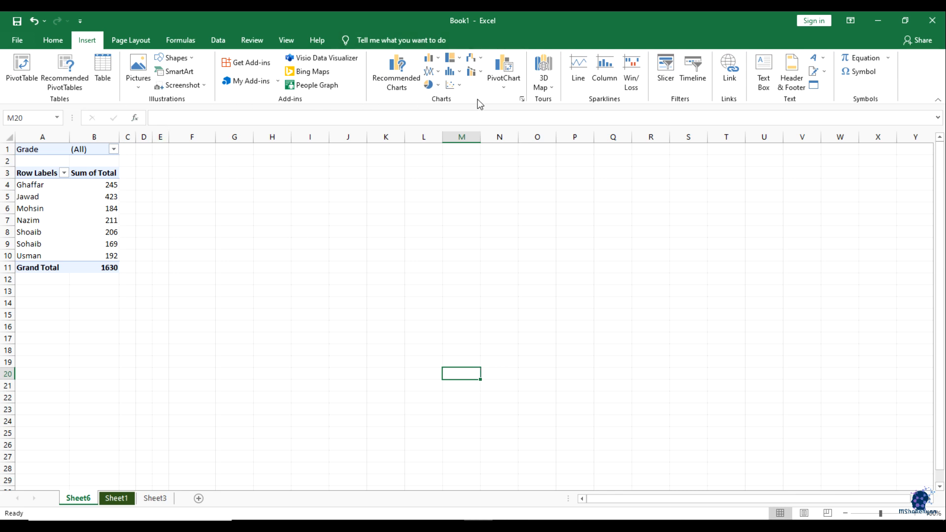
pyautogui.click(468, 327)
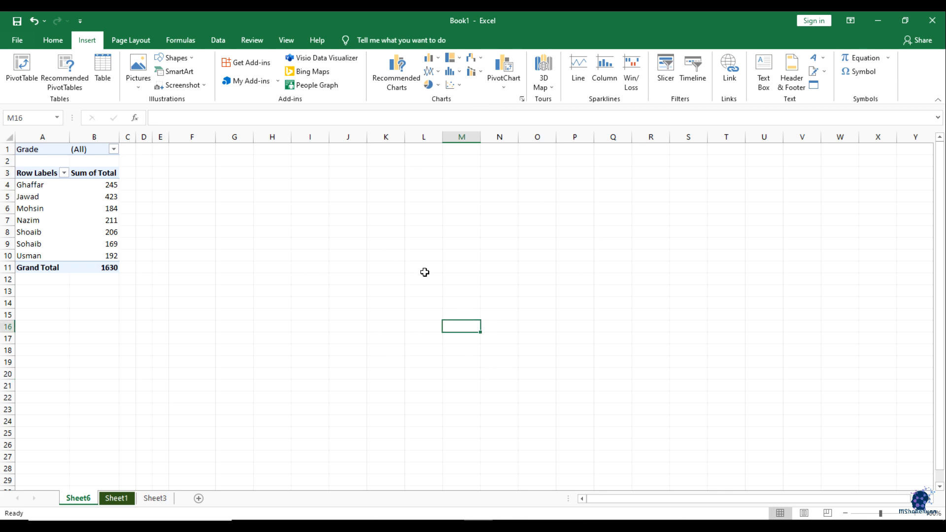